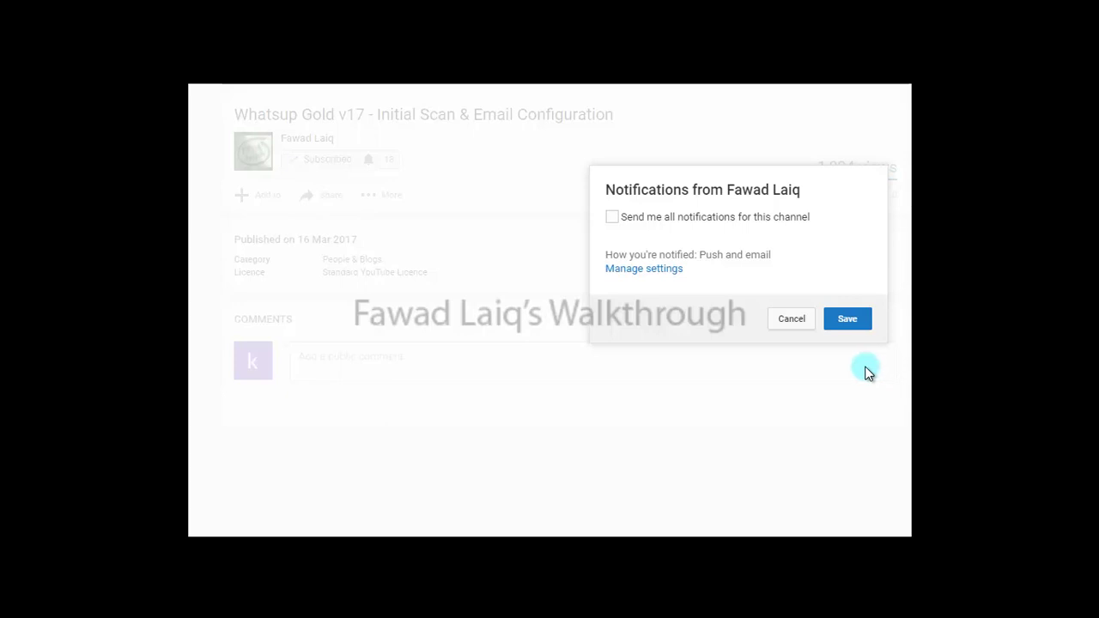
# Step: Select WS01 in Managed devices to show its Critical status and required restart
pyautogui.click(846, 325)
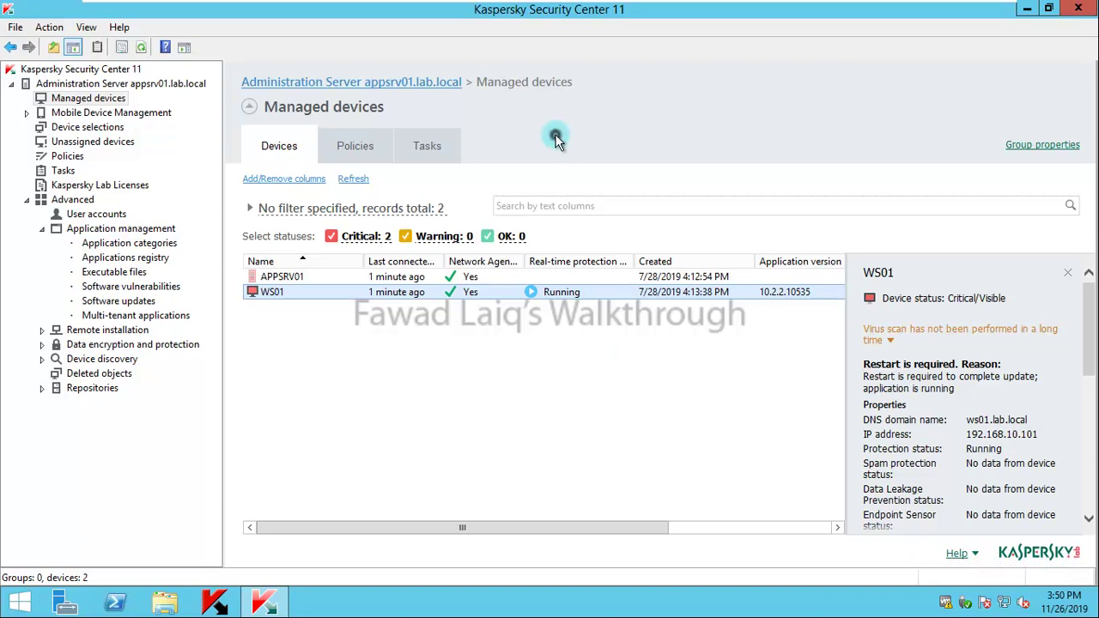
pyautogui.moveTo(485, 4)
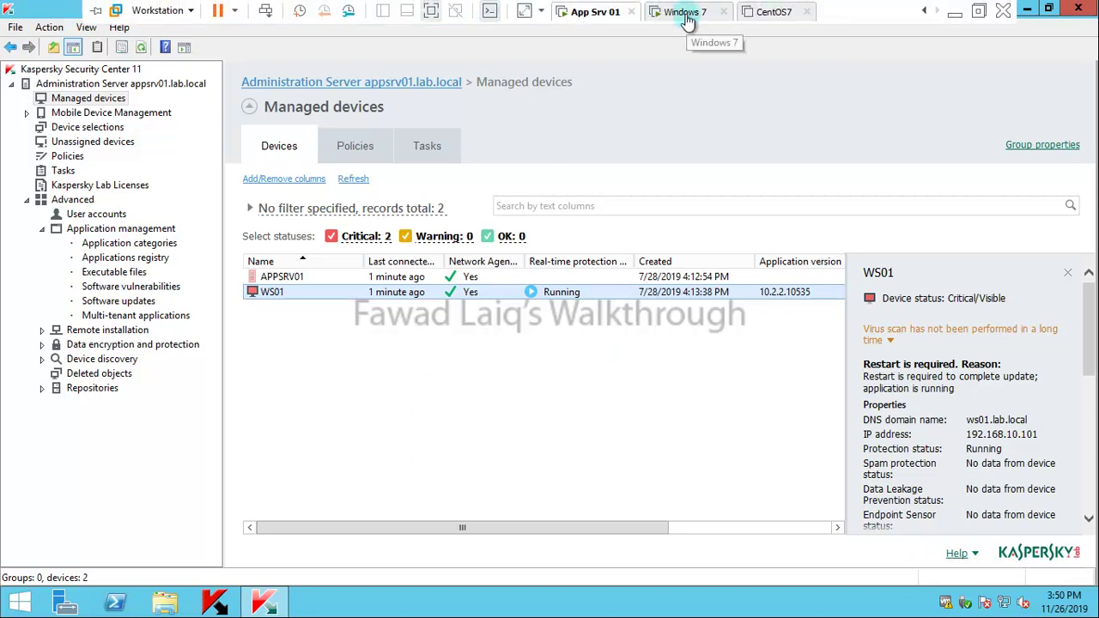
pyautogui.click(687, 11)
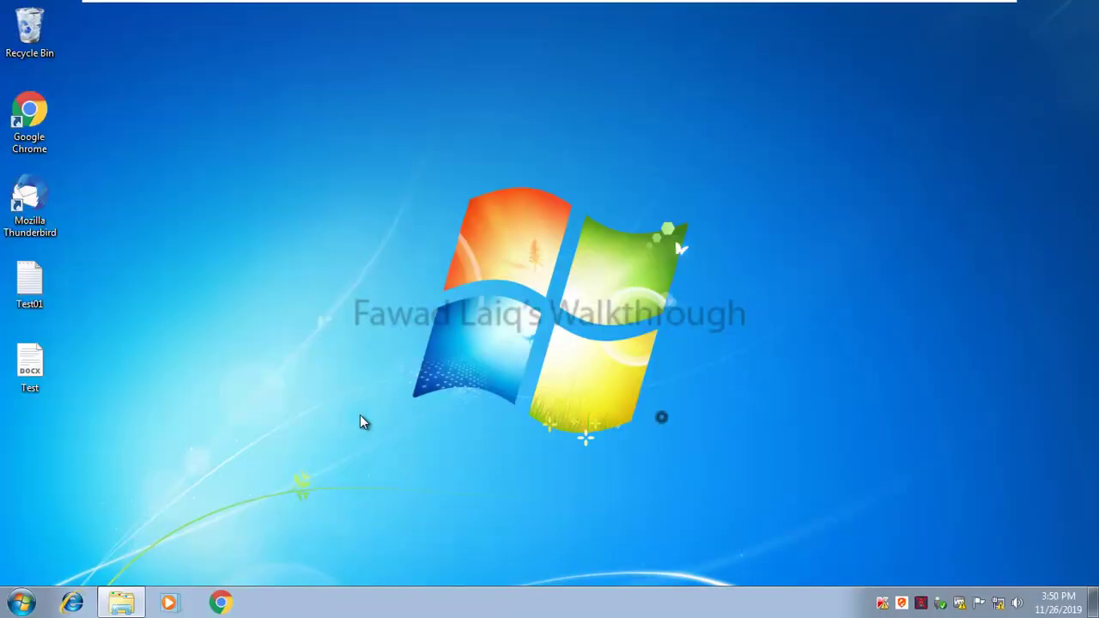
pyautogui.click(228, 601)
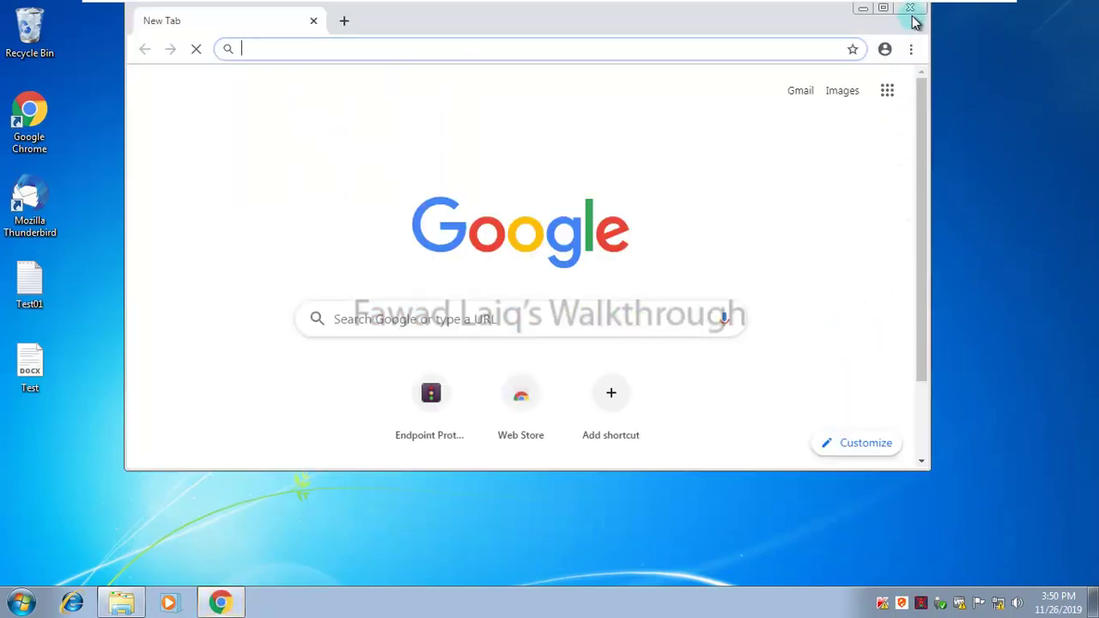
pyautogui.click(915, 12)
pyautogui.click(72, 603)
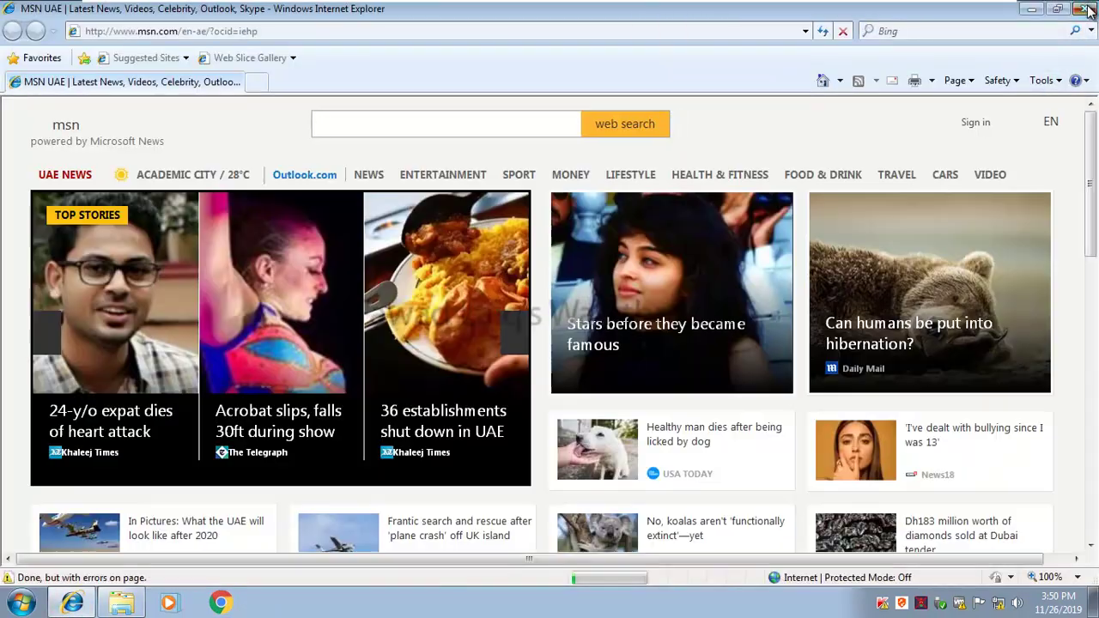
pyautogui.click(1084, 9)
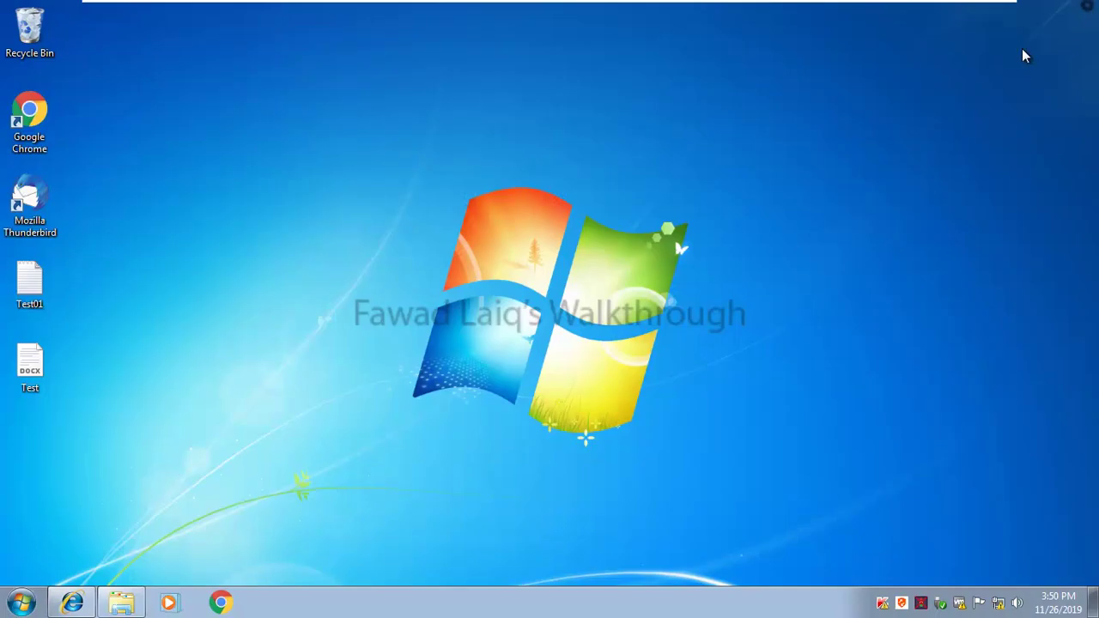
pyautogui.doubleClick(28, 230)
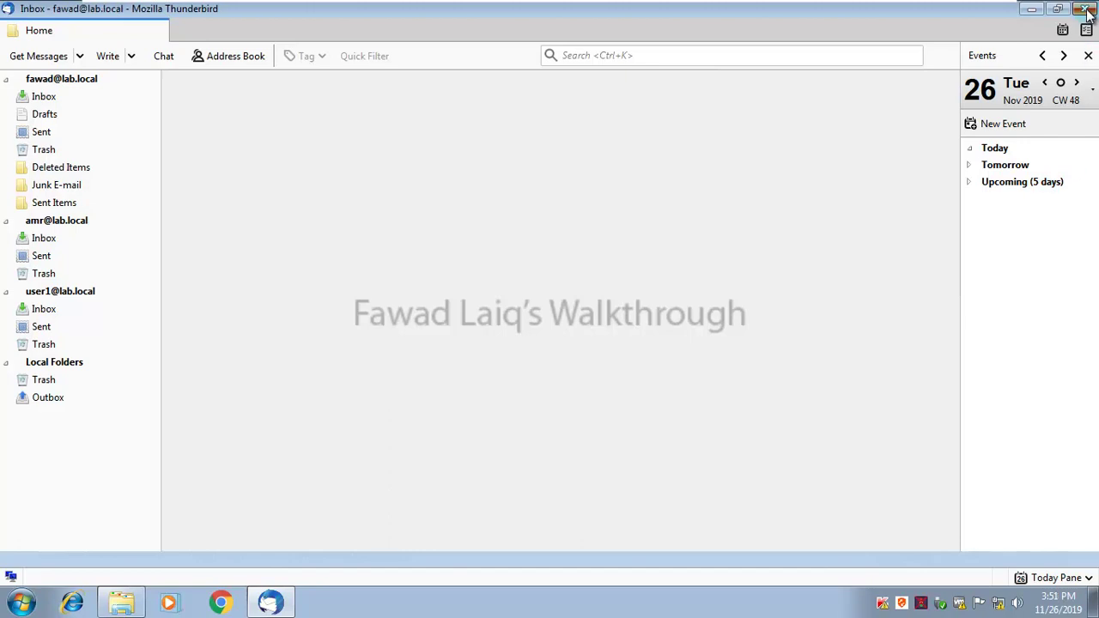
pyautogui.click(1087, 11)
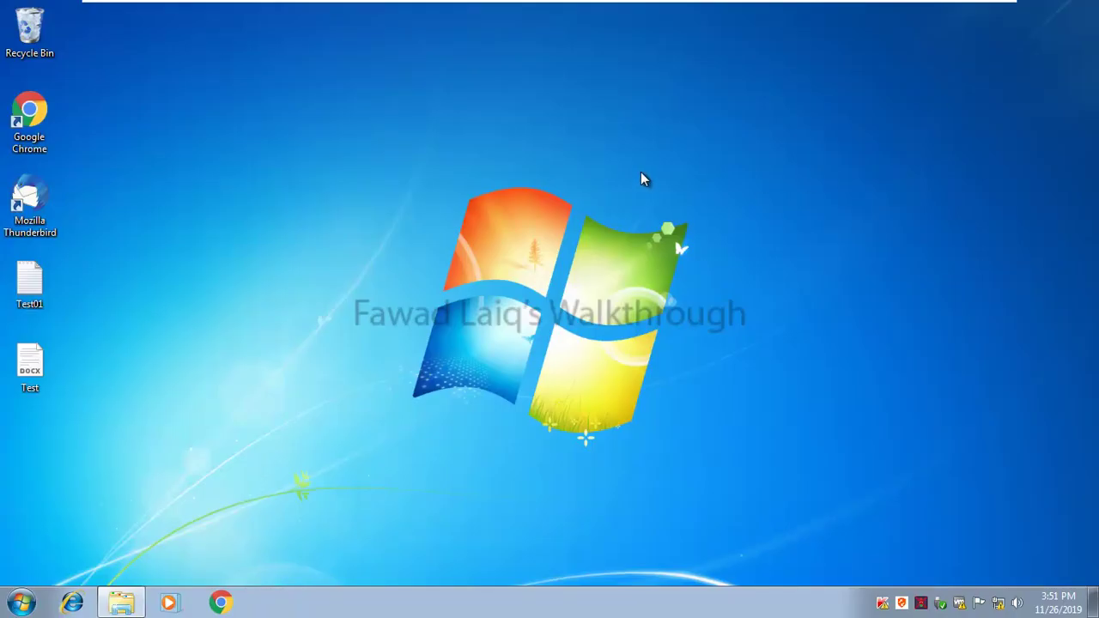
pyautogui.click(589, 14)
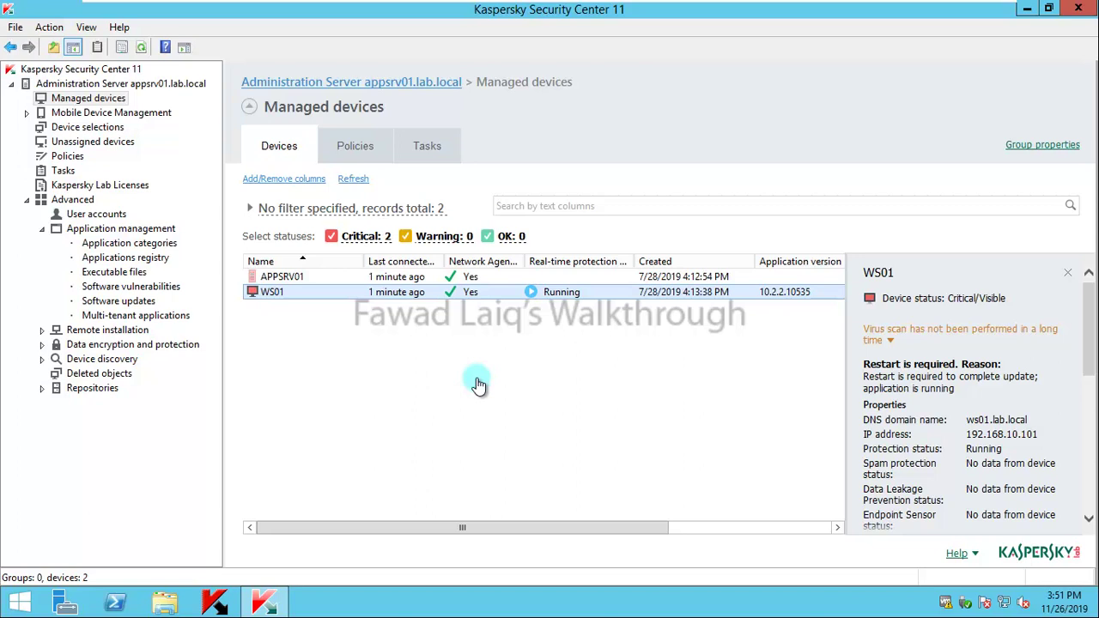
# Step: Open the Application categories page under Application management
pyautogui.click(155, 246)
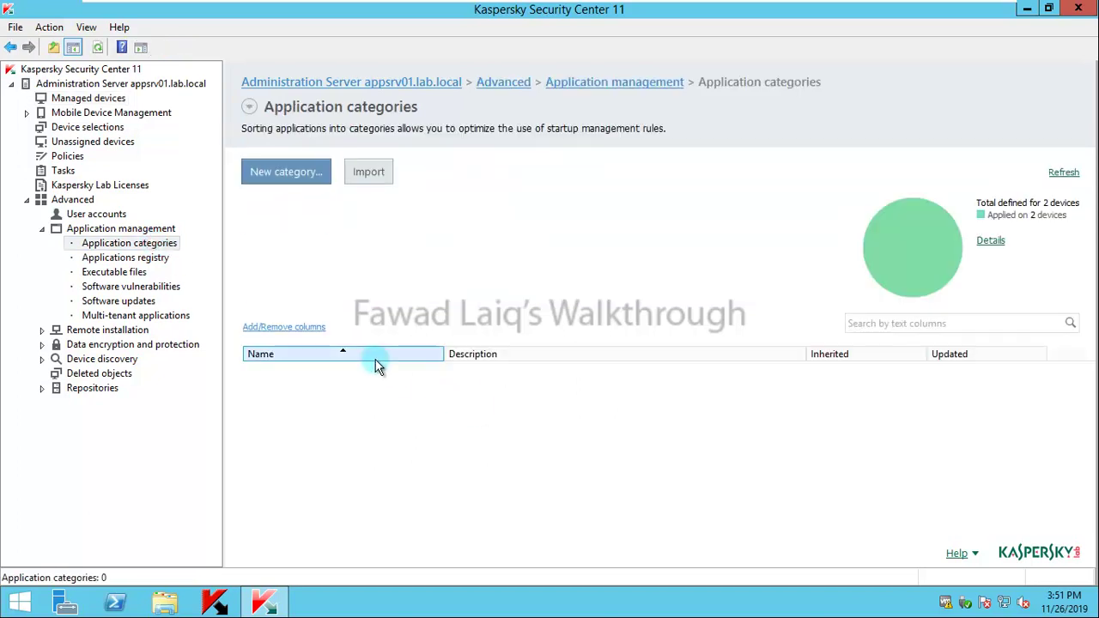
# Step: Start a manually-filled category named 'Blocked Applications' and list the available inclusion condition types
pyautogui.click(292, 173)
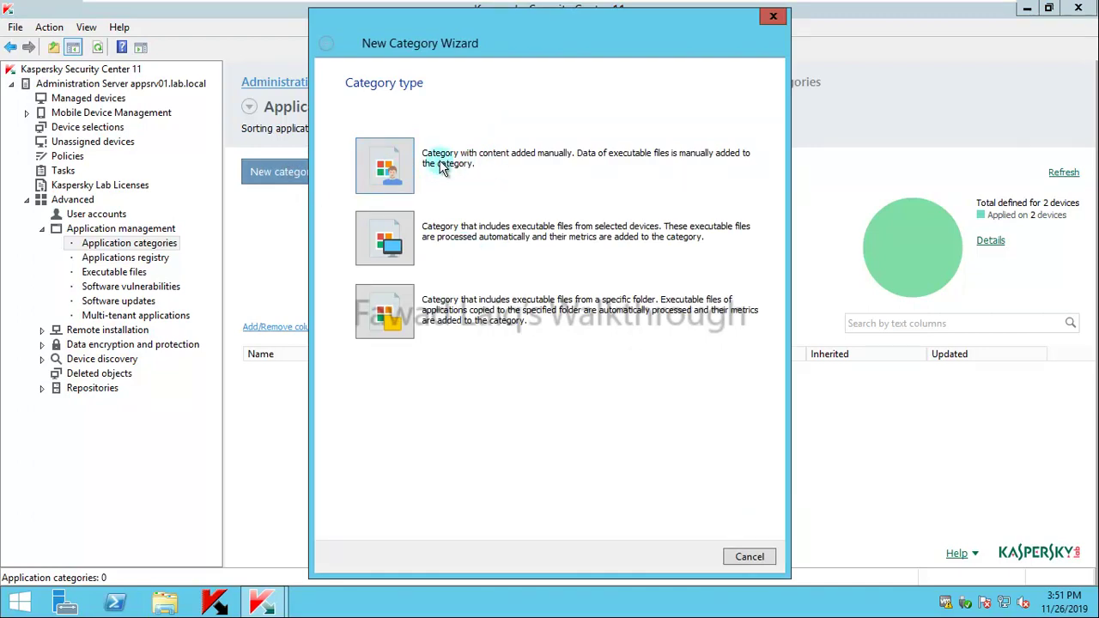
pyautogui.click(388, 168)
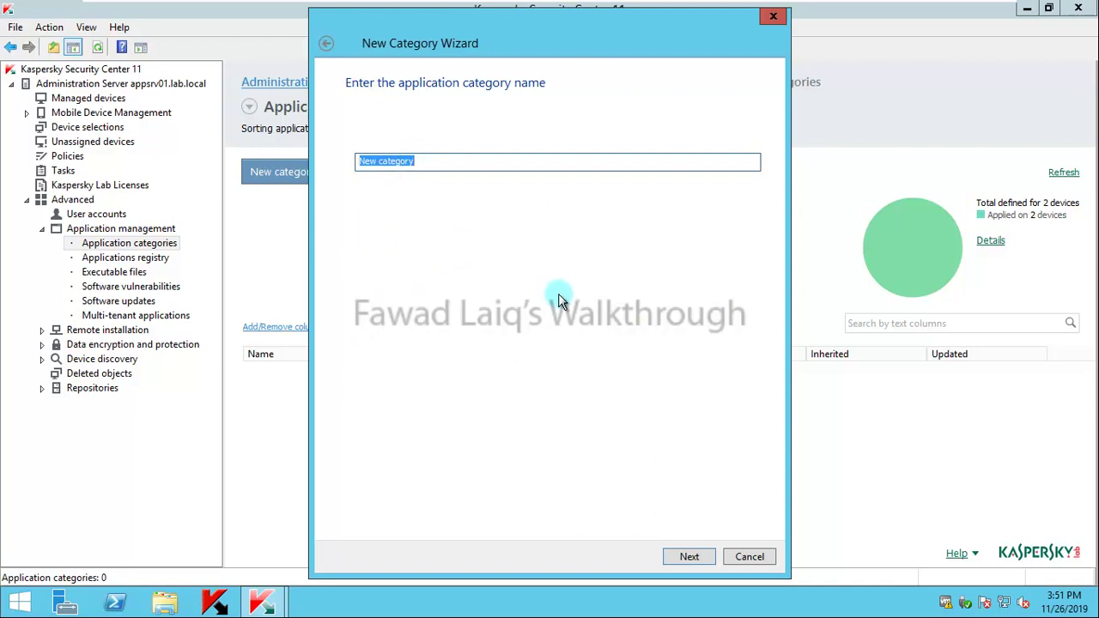
pyautogui.write('Blocked')
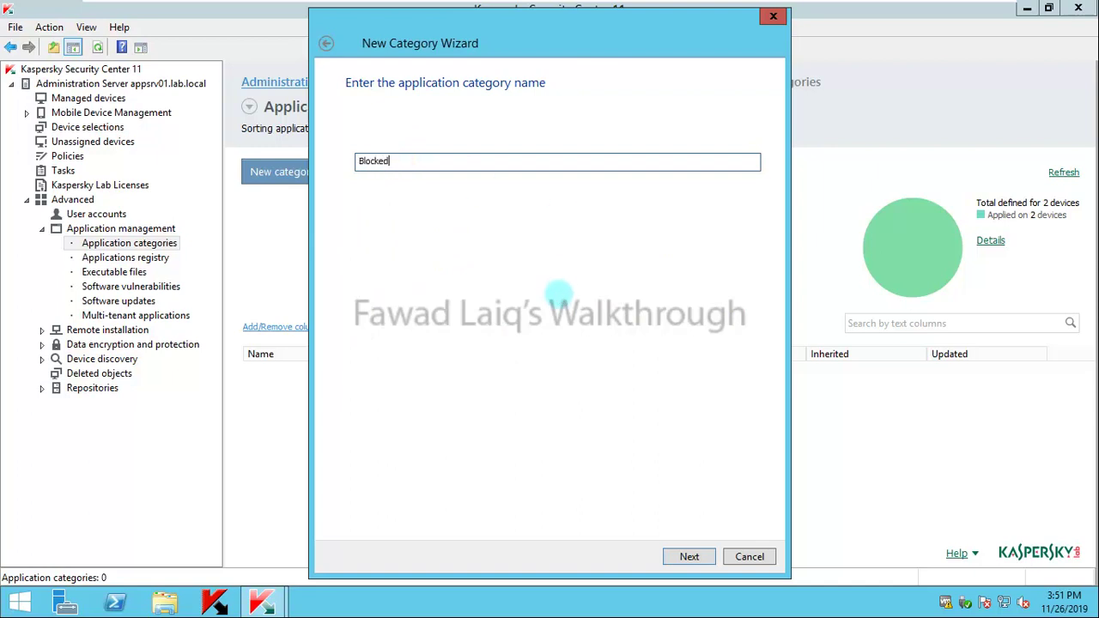
pyautogui.write(' Applications')
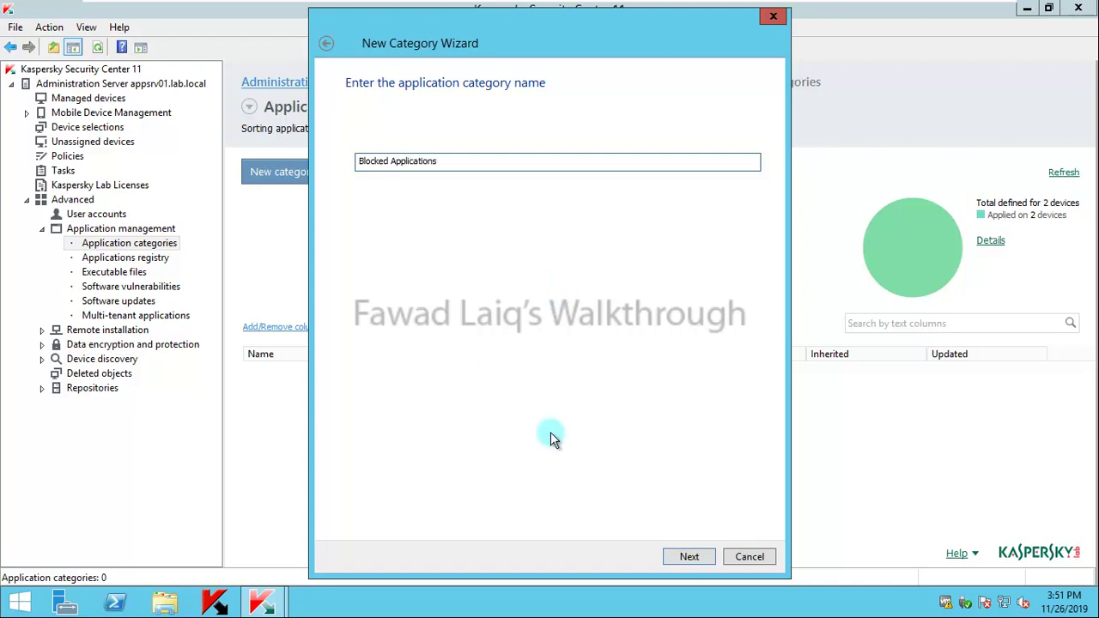
pyautogui.click(695, 556)
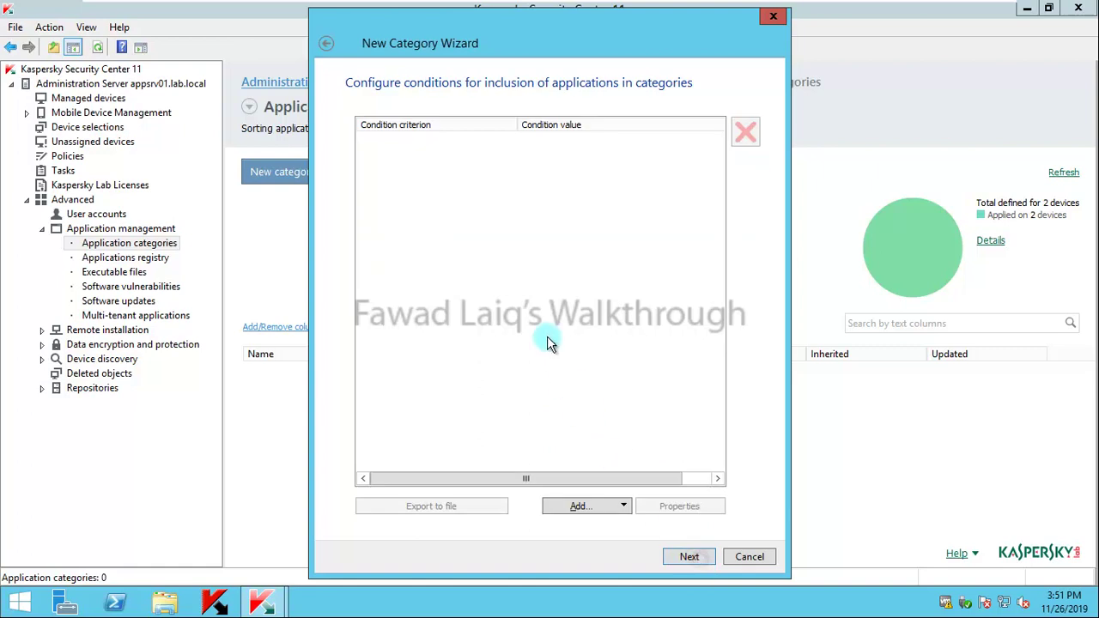
pyautogui.click(624, 507)
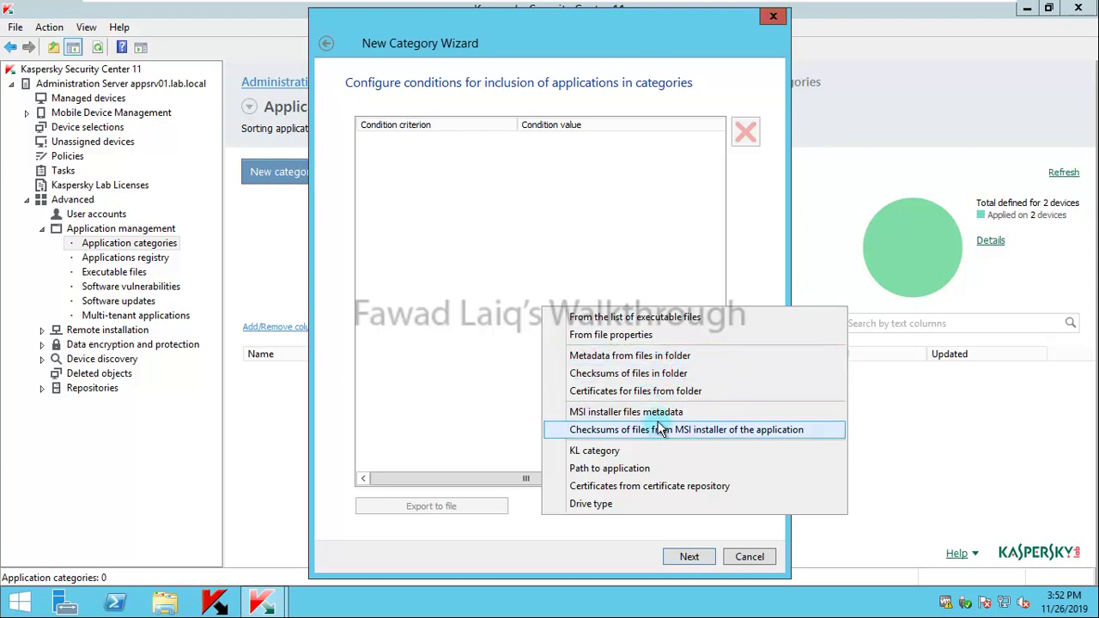
# Step: Add the KL category Browsers\Web Browsers as the inclusion condition and finish the wizard without exclusions
pyautogui.click(613, 452)
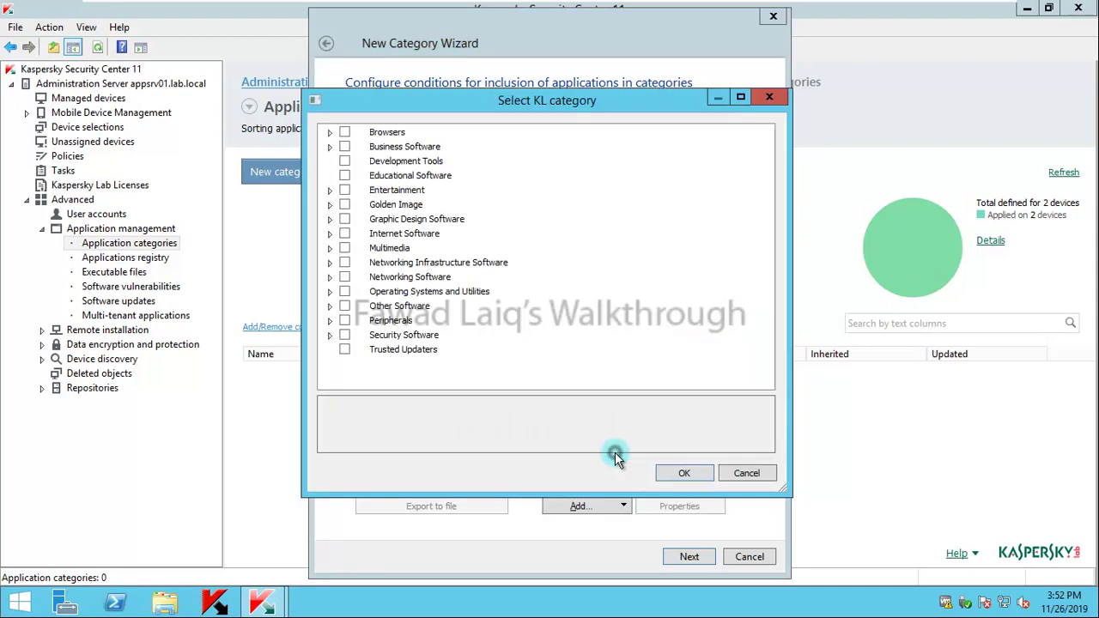
pyautogui.click(329, 131)
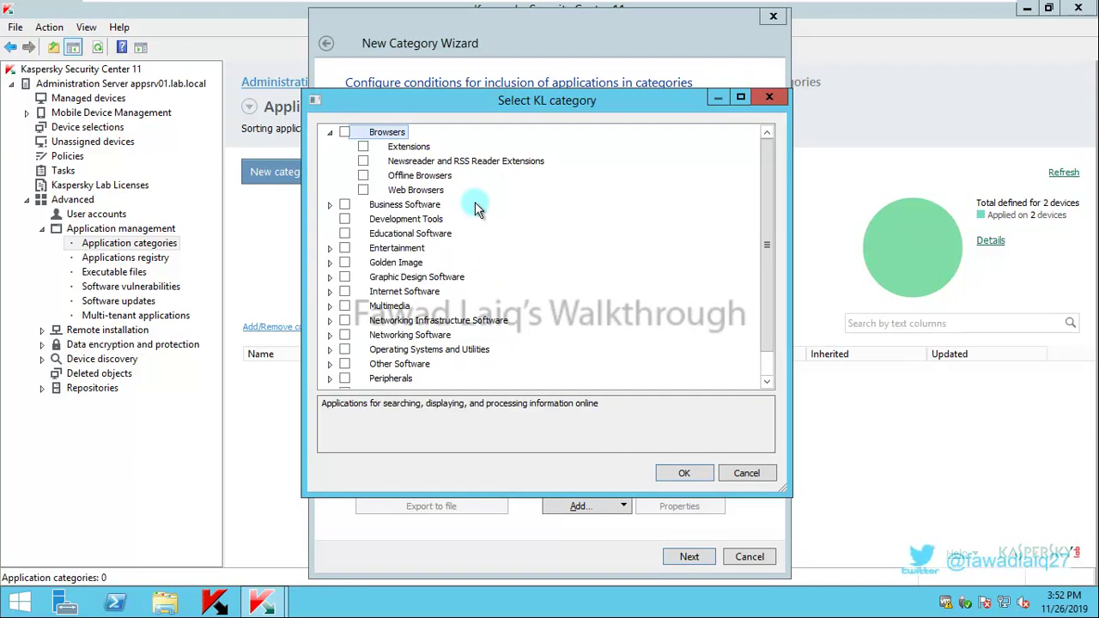
pyautogui.click(363, 191)
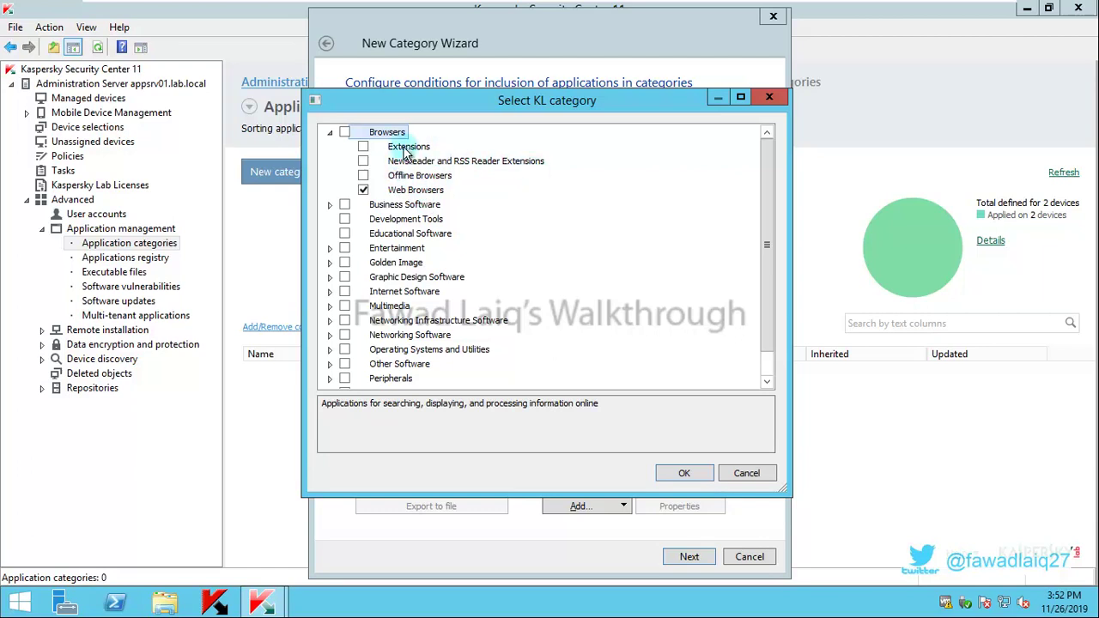
pyautogui.click(692, 473)
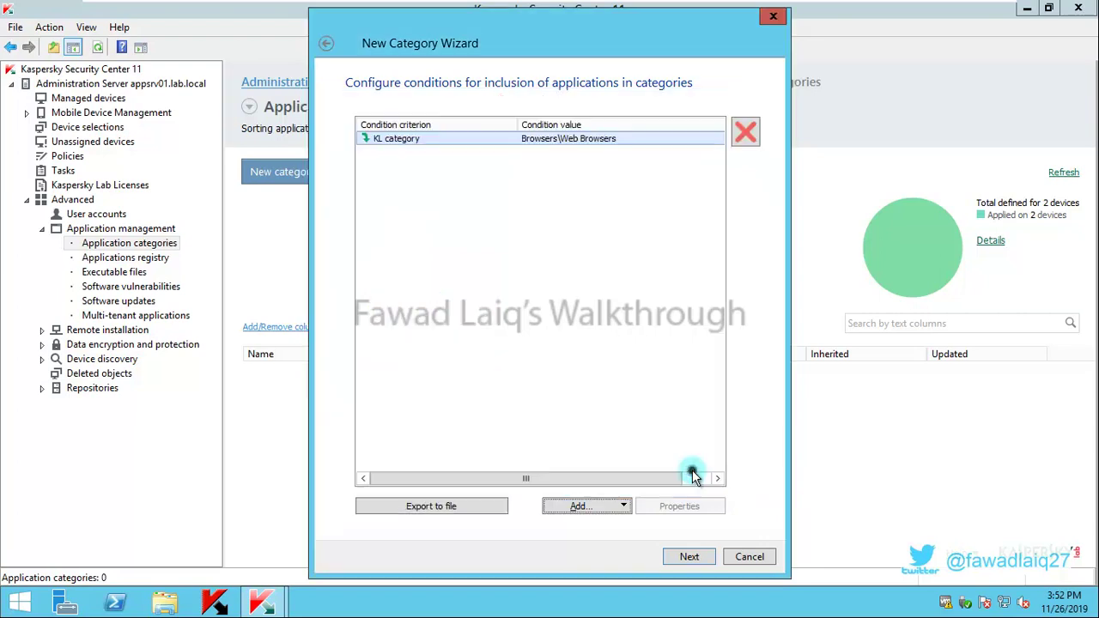
pyautogui.click(701, 556)
pyautogui.click(701, 558)
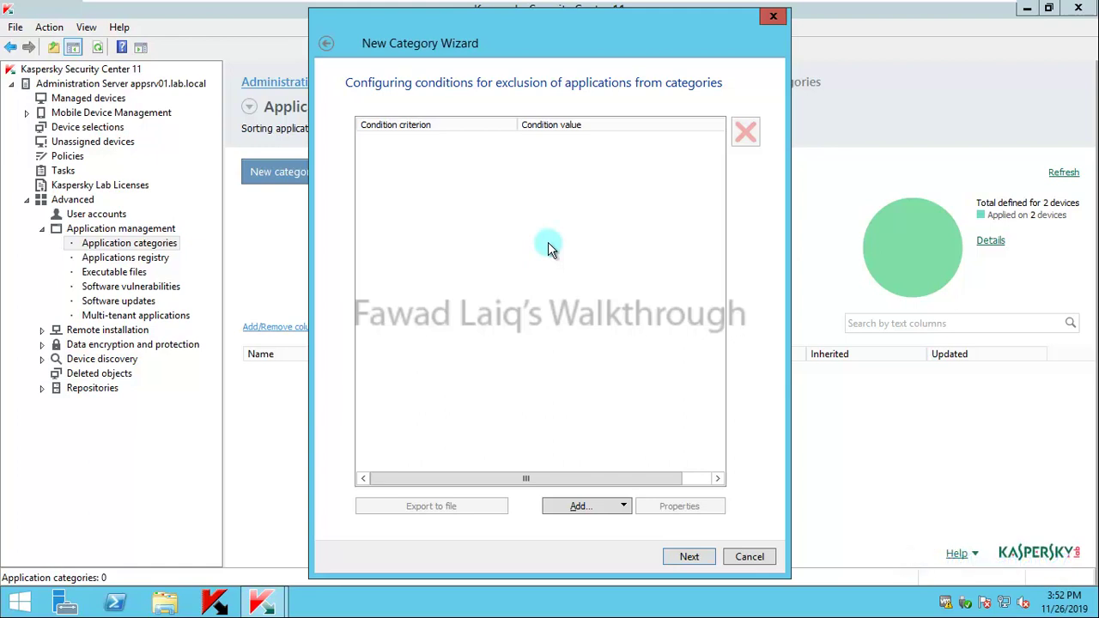
pyautogui.click(699, 555)
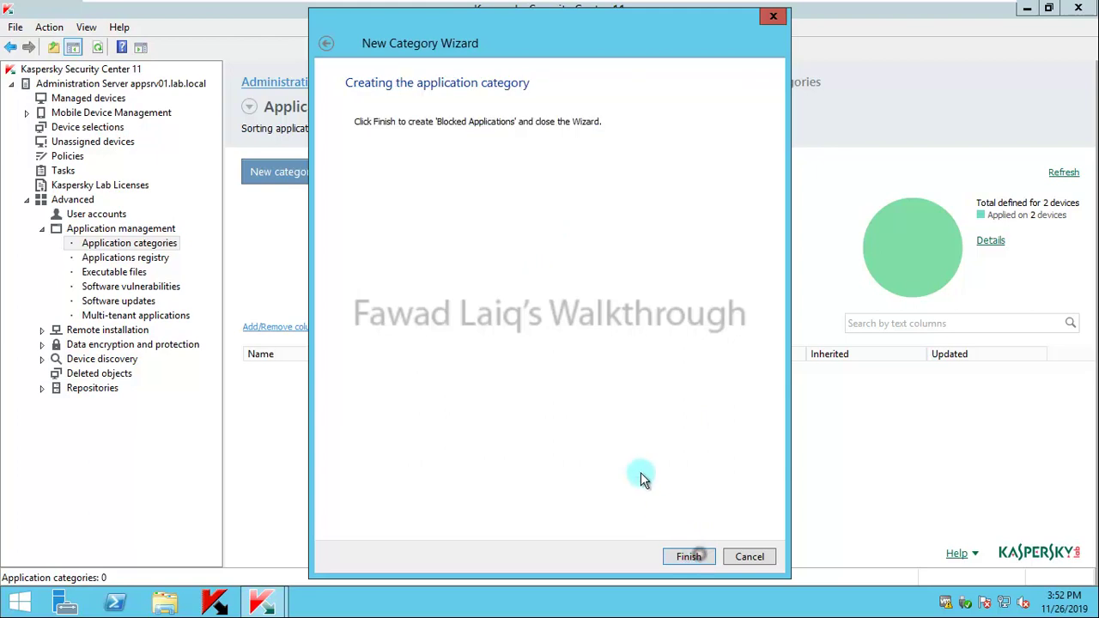
pyautogui.click(689, 557)
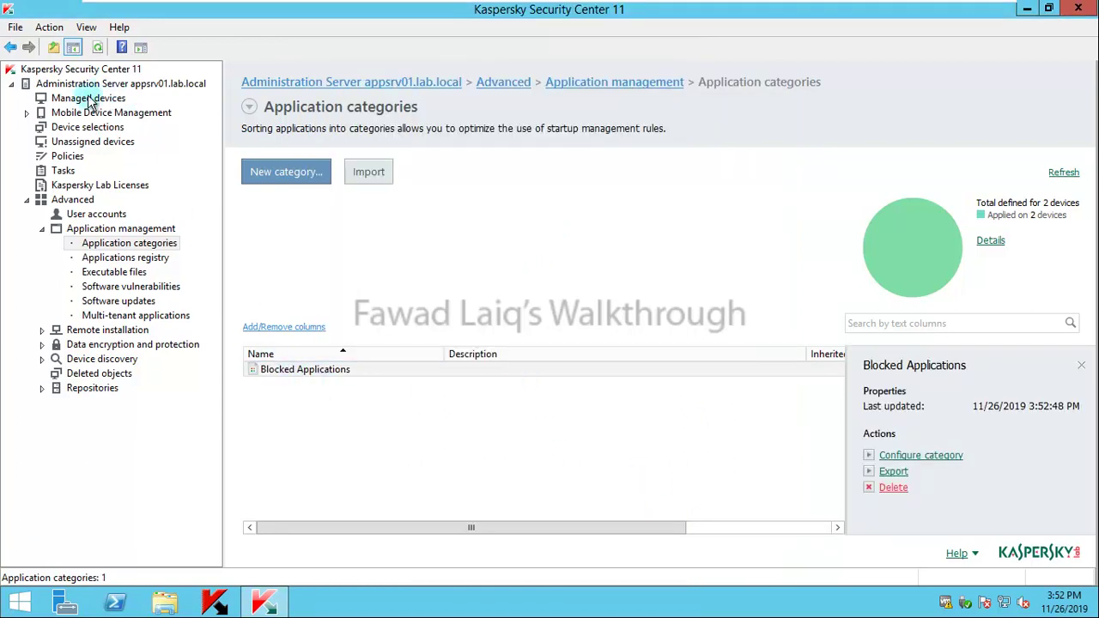
# Step: Open the properties of the Kaspersky Endpoint Security 10 policy under Managed devices
pyautogui.click(90, 99)
pyautogui.click(361, 151)
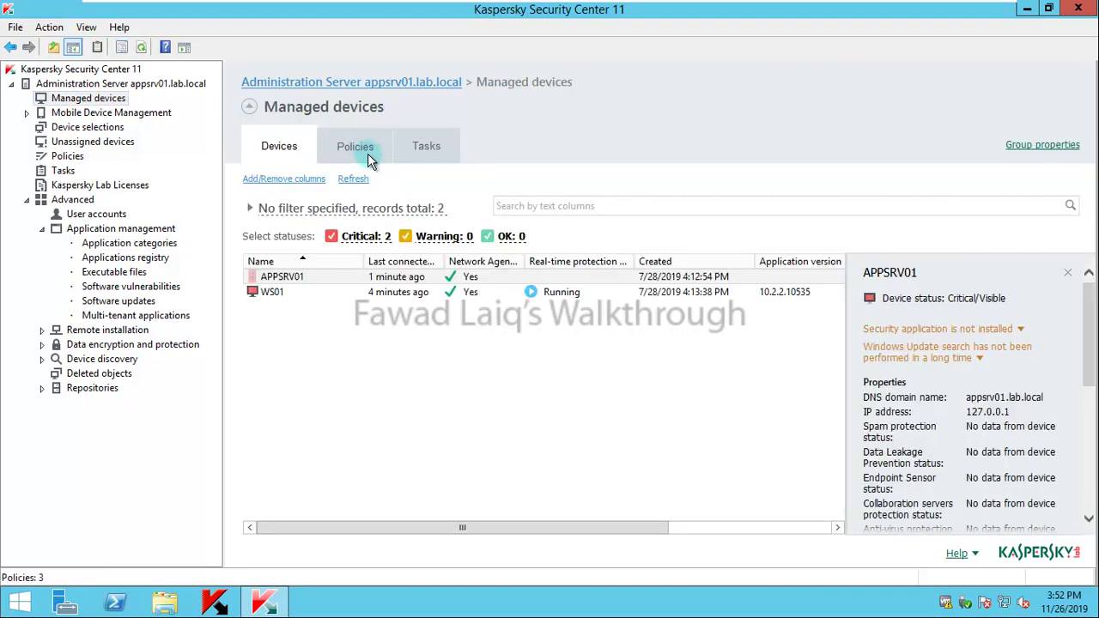
pyautogui.click(395, 280)
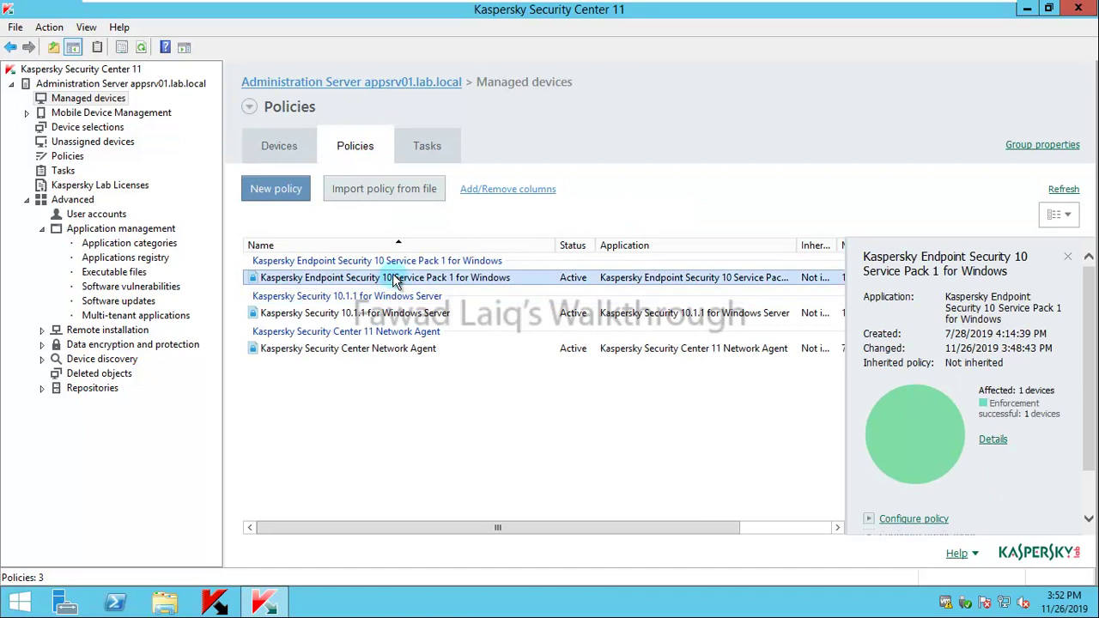
pyautogui.rightClick(395, 280)
pyautogui.click(475, 448)
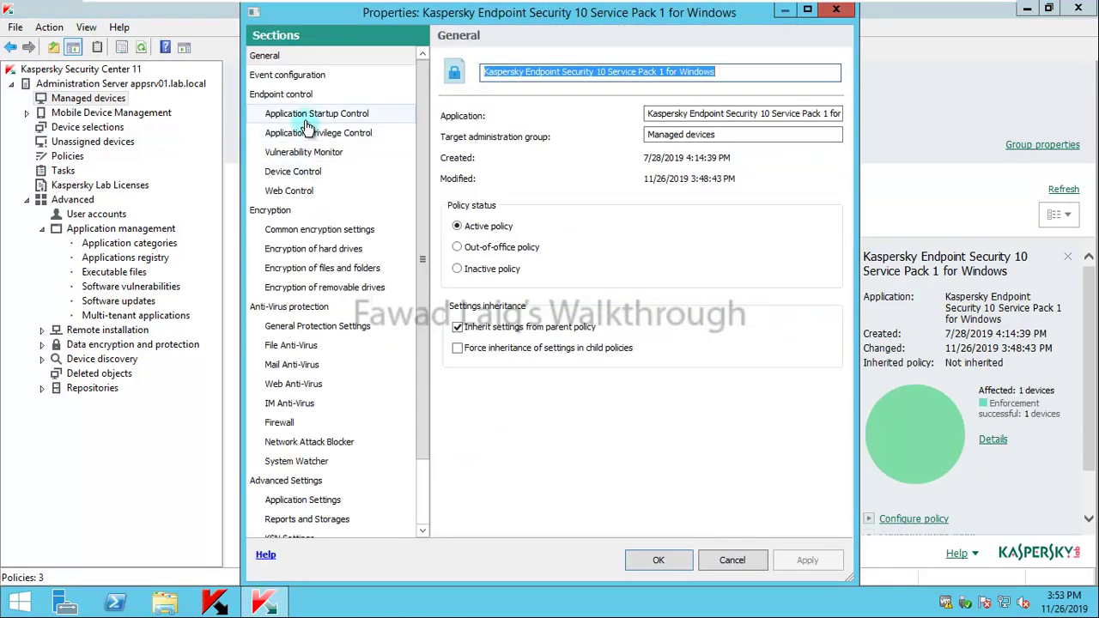
# Step: Enable Application Startup Control in the policy and start a new startup rule
pyautogui.click(307, 124)
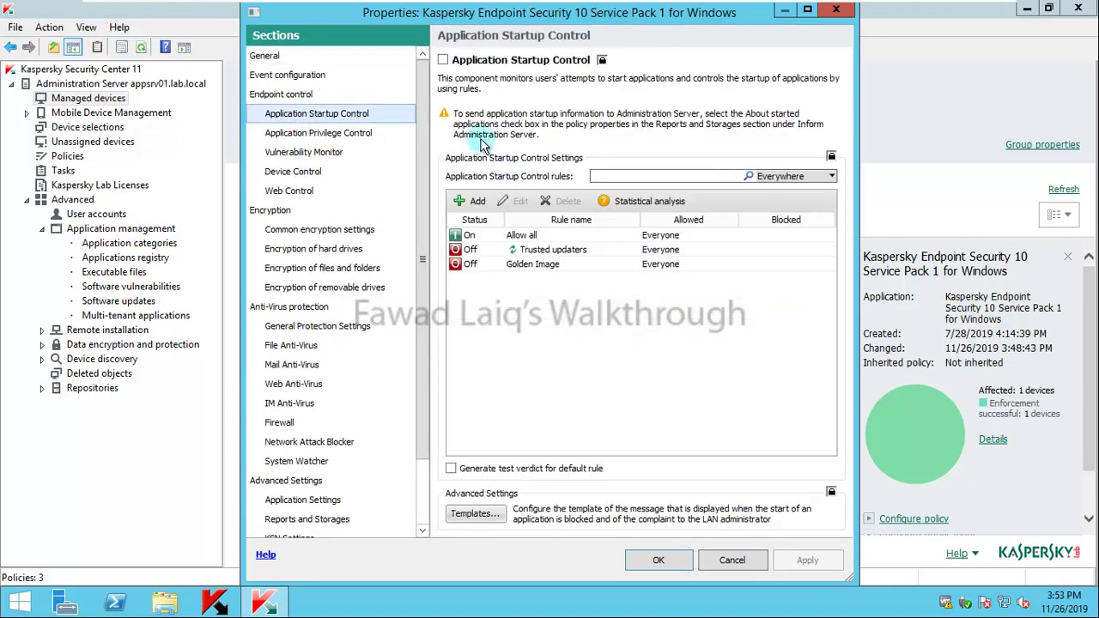
pyautogui.click(442, 60)
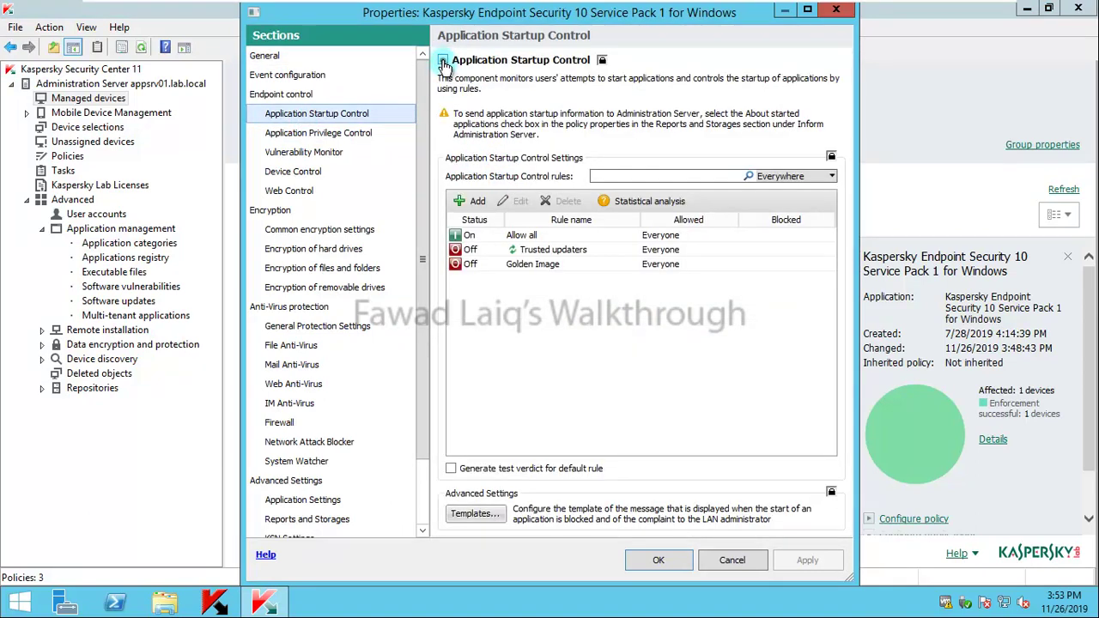
pyautogui.click(478, 203)
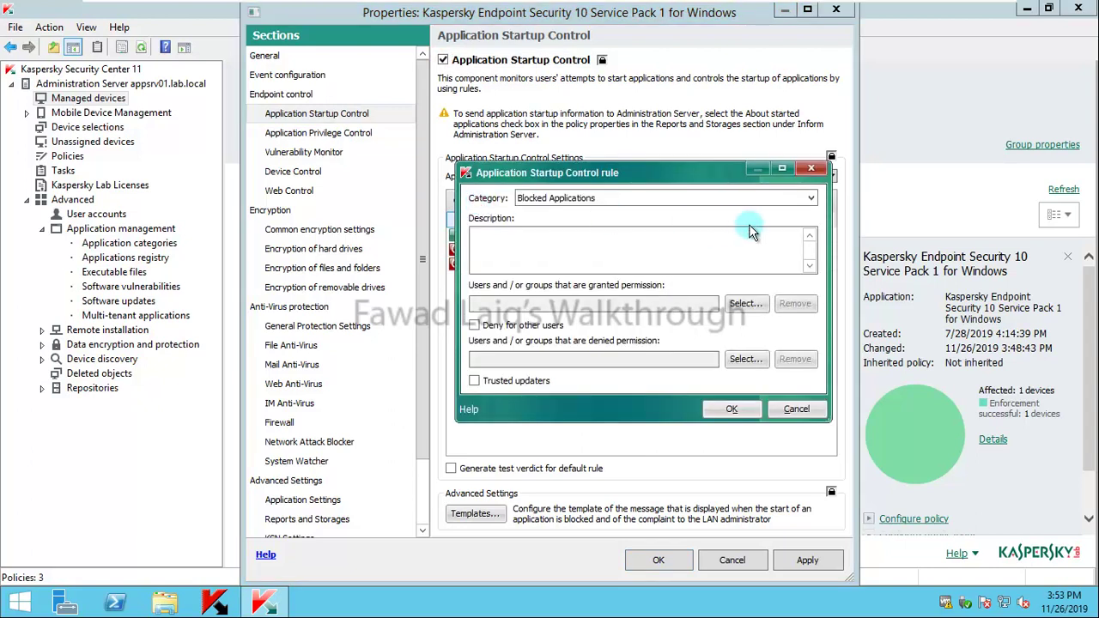
# Step: Use the Blocked Applications category, describe it as 'This is test for demonstration.', and deny other users
pyautogui.click(792, 198)
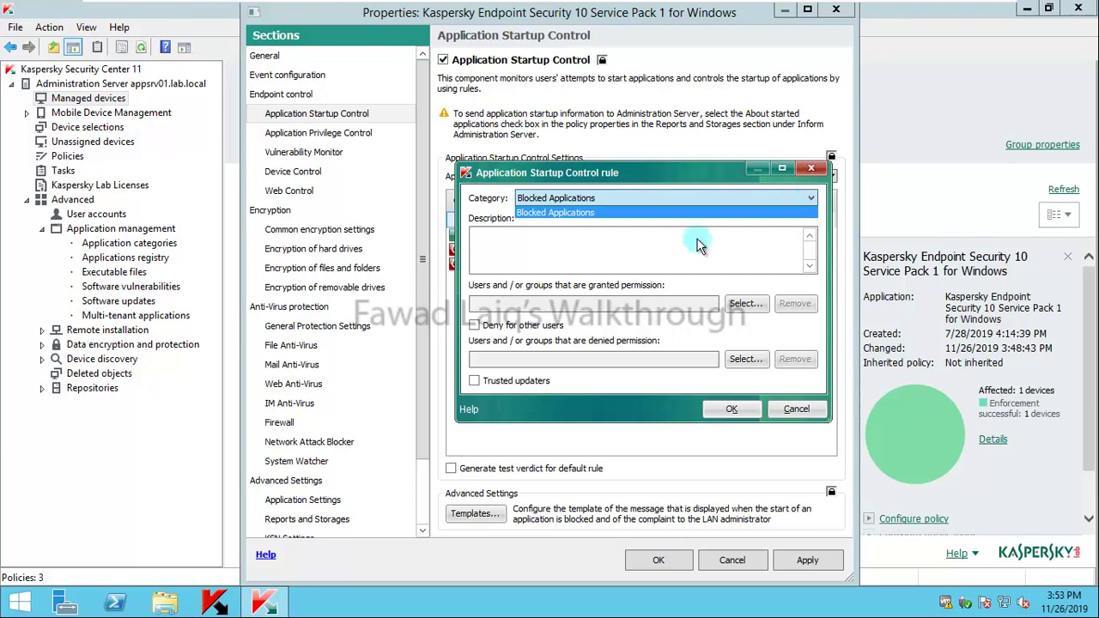
pyautogui.click(628, 252)
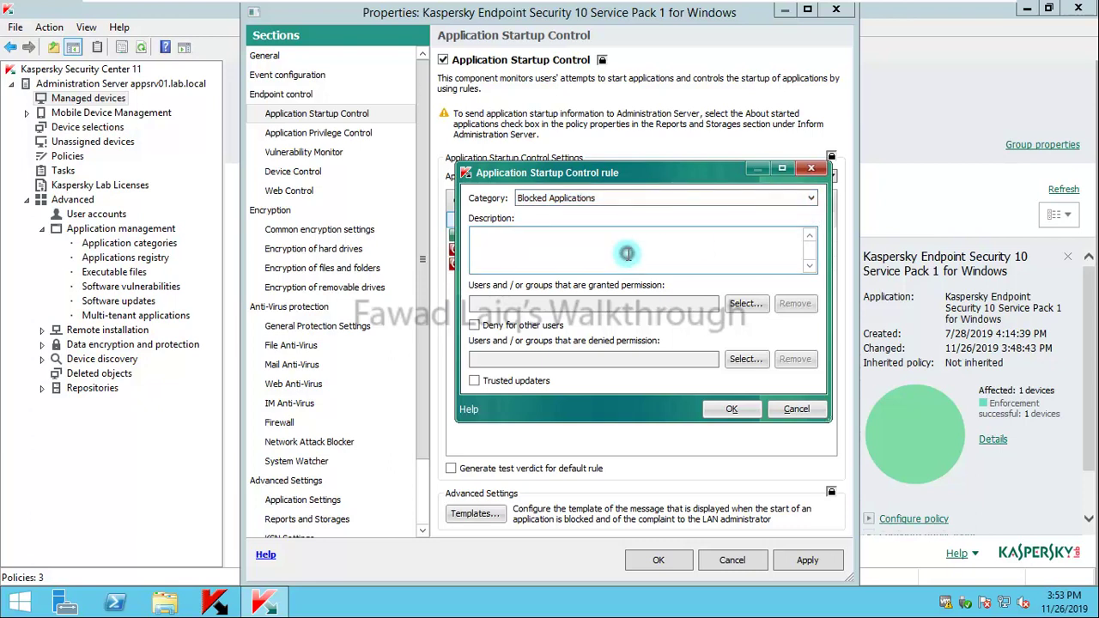
pyautogui.click(576, 247)
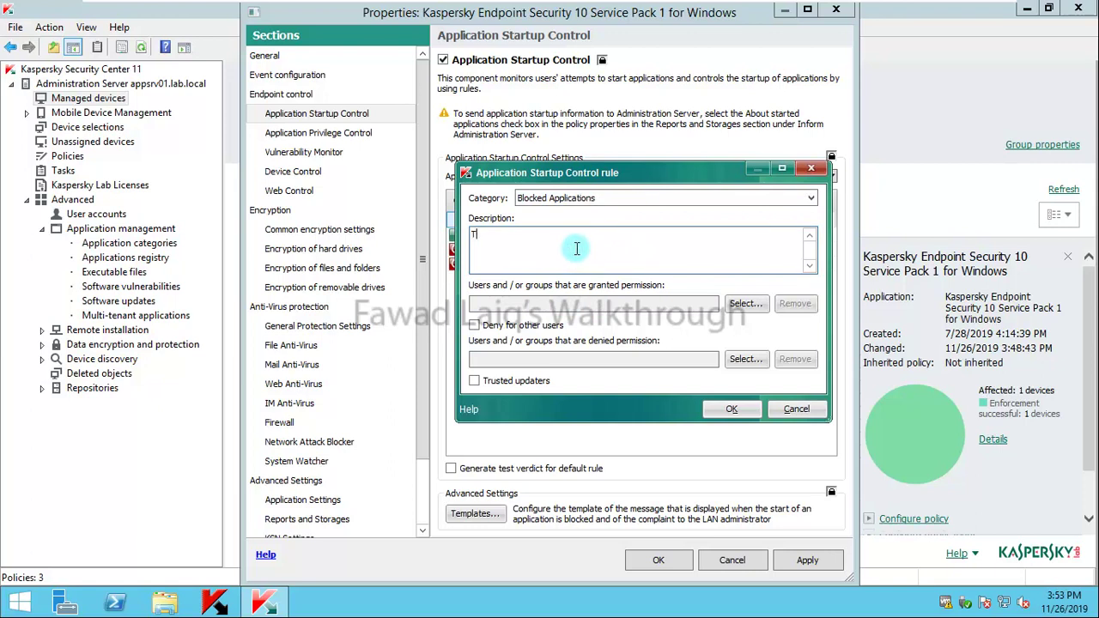
pyautogui.write('This is test for demonstration.')
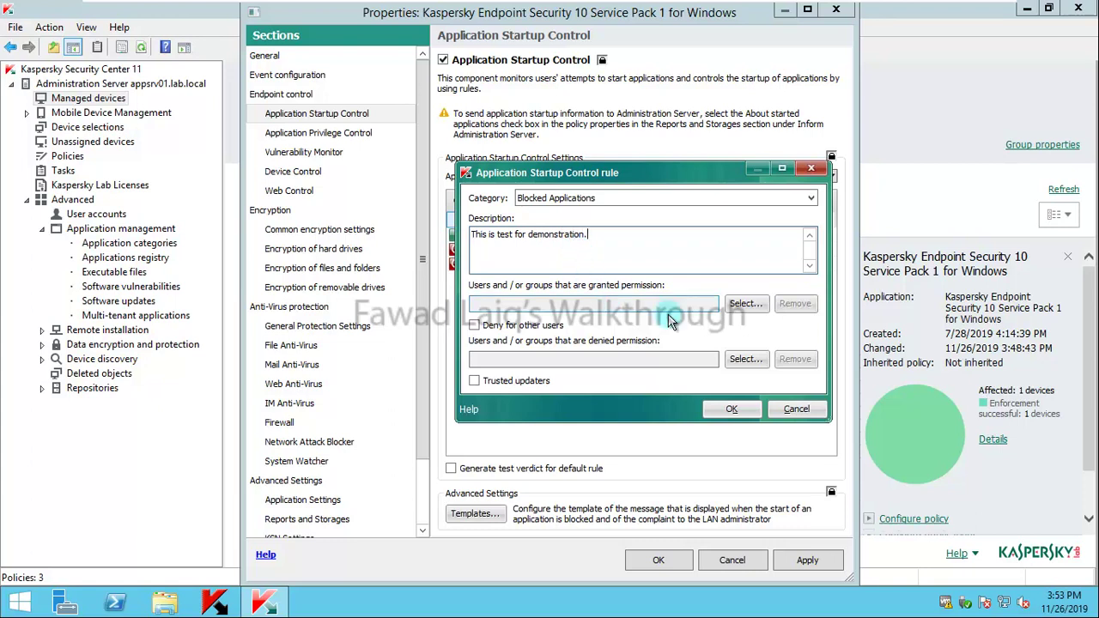
pyautogui.click(474, 326)
# Step: Set Everyone as the denied group, save the rule, and accept the all-users blocking warning
pyautogui.click(745, 360)
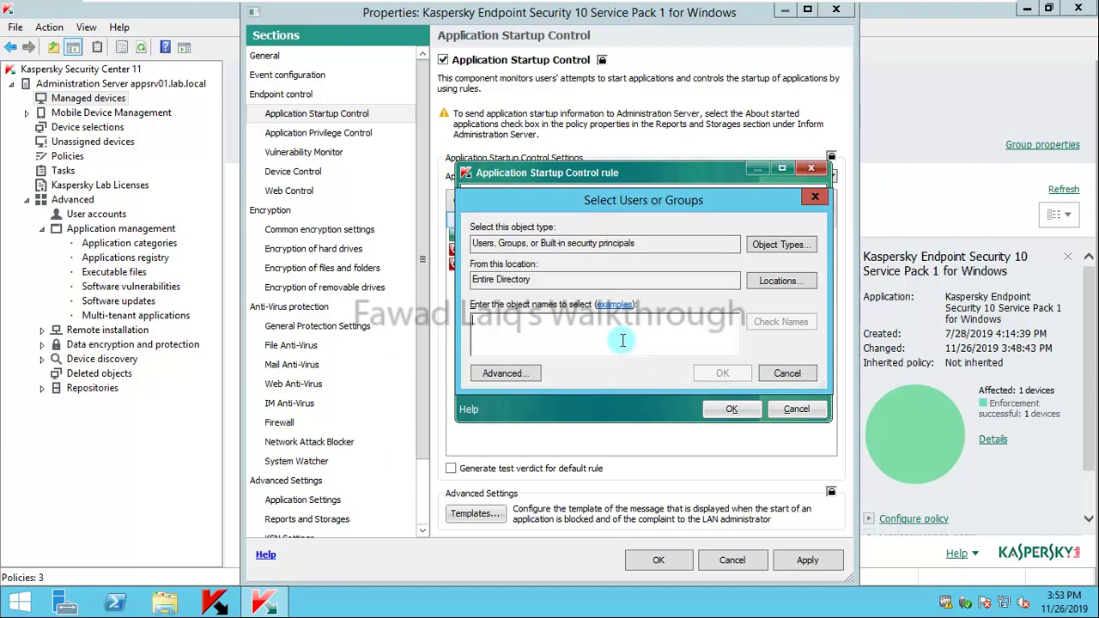
pyautogui.write('every')
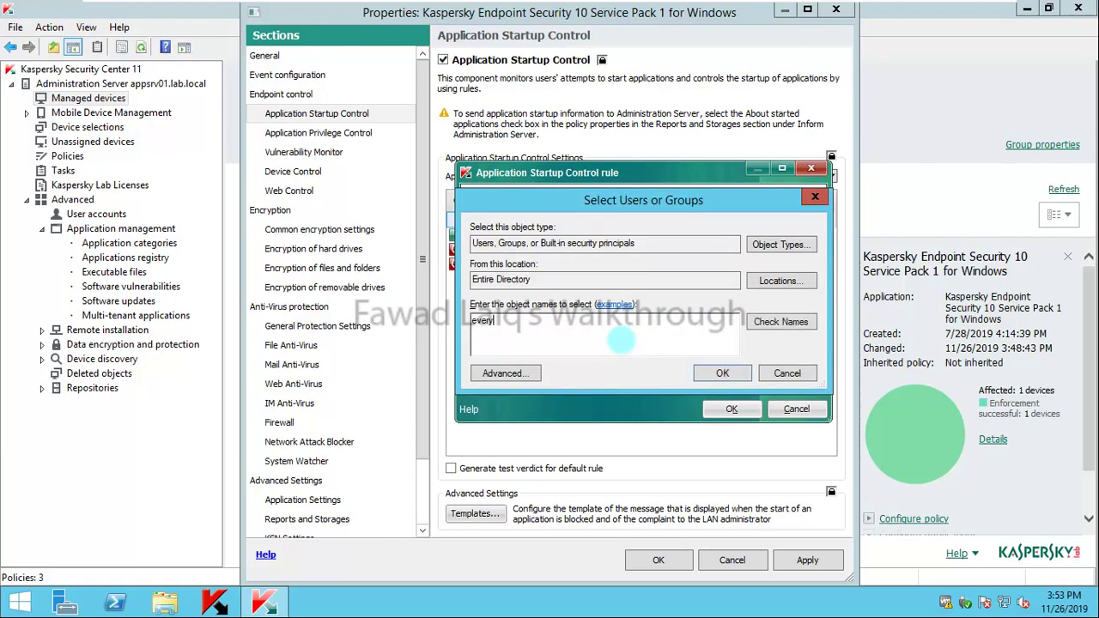
pyautogui.write('one')
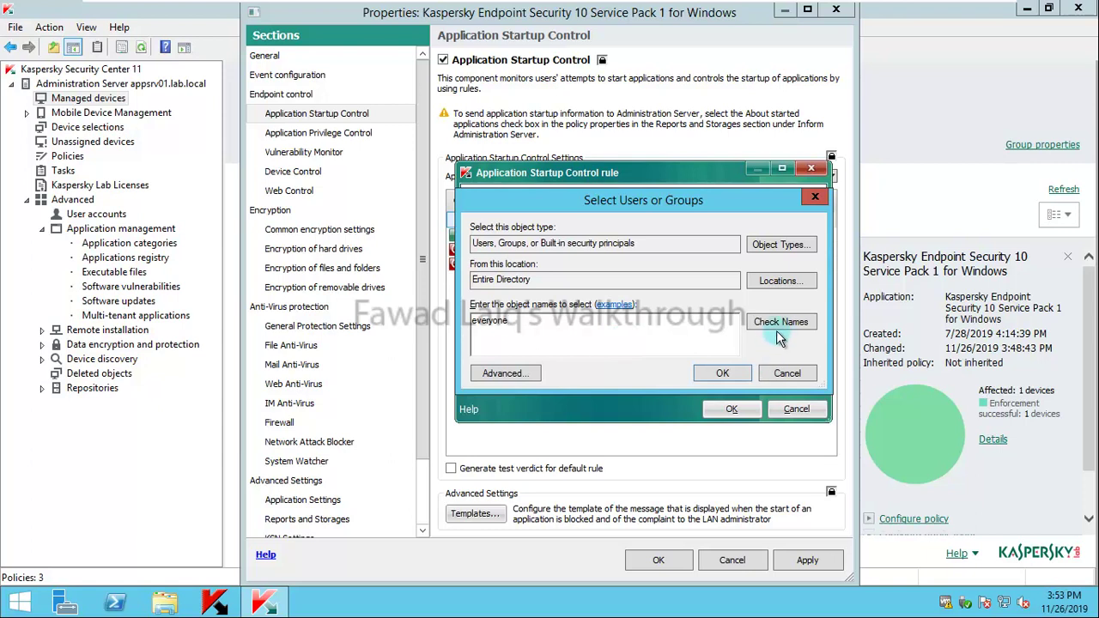
pyautogui.click(779, 323)
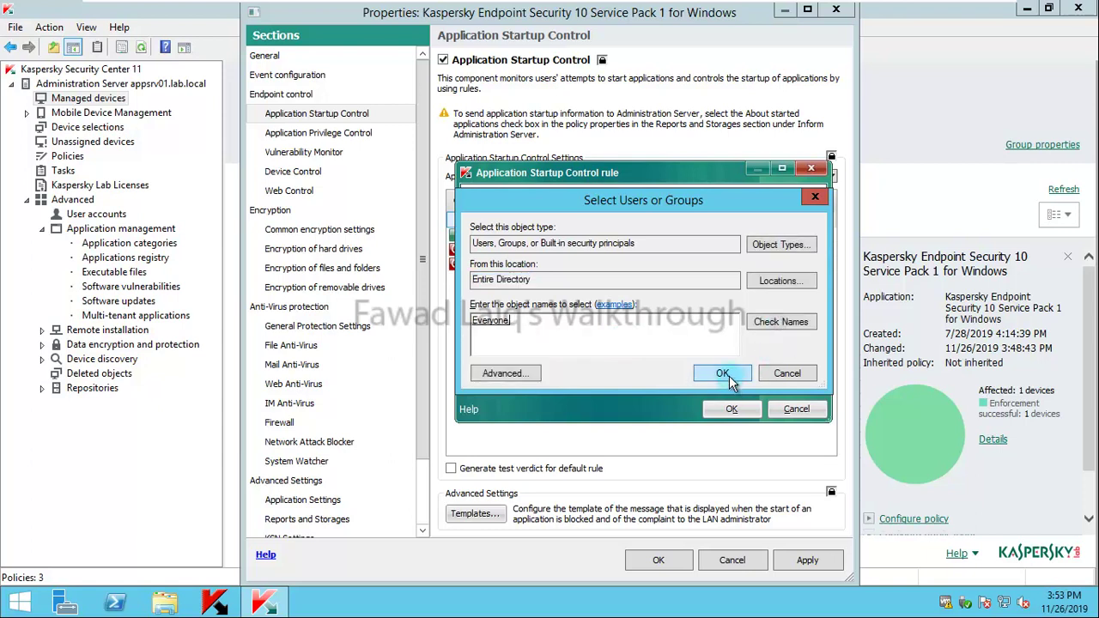
pyautogui.click(728, 375)
pyautogui.click(731, 409)
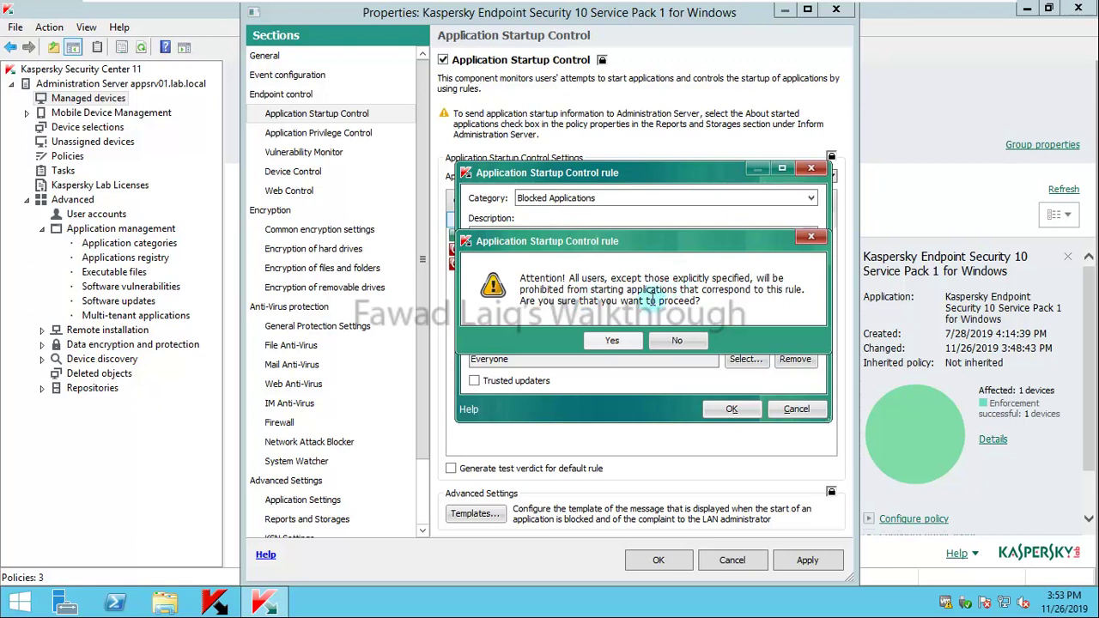
pyautogui.click(619, 344)
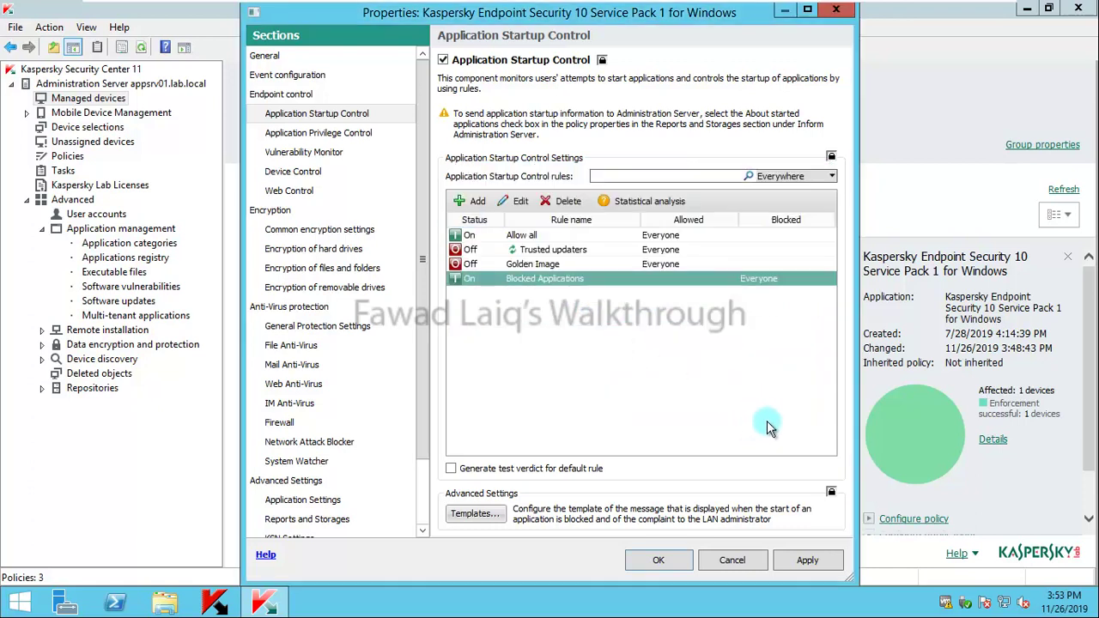
pyautogui.click(669, 563)
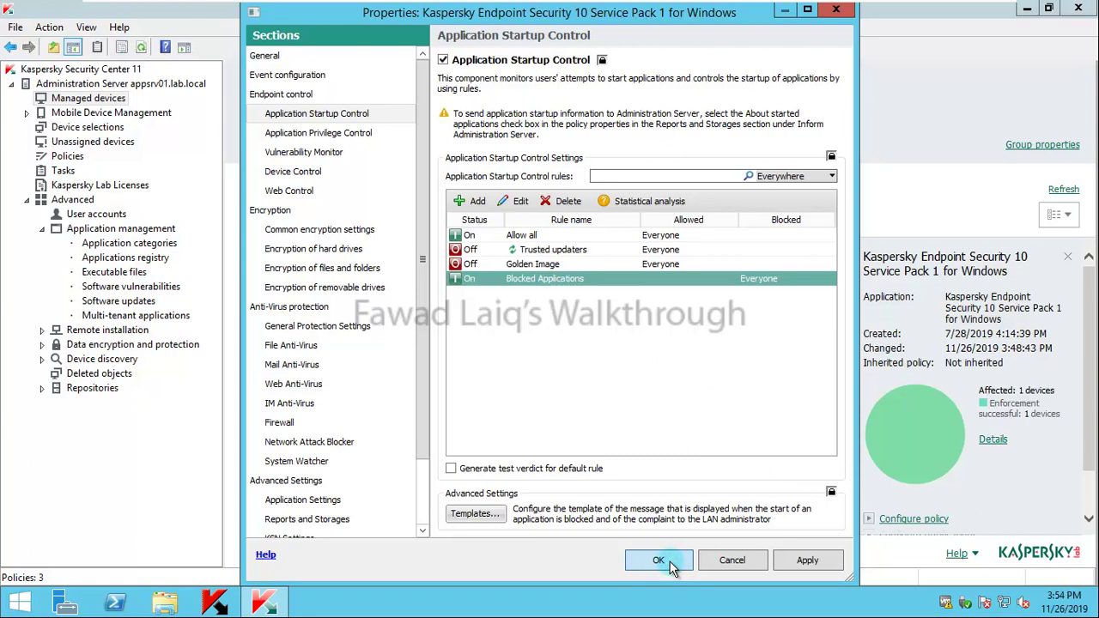
# Step: Save the policy properties, toggle the Endpoint Security policy inactive then active, and refresh the list
pyautogui.click(672, 565)
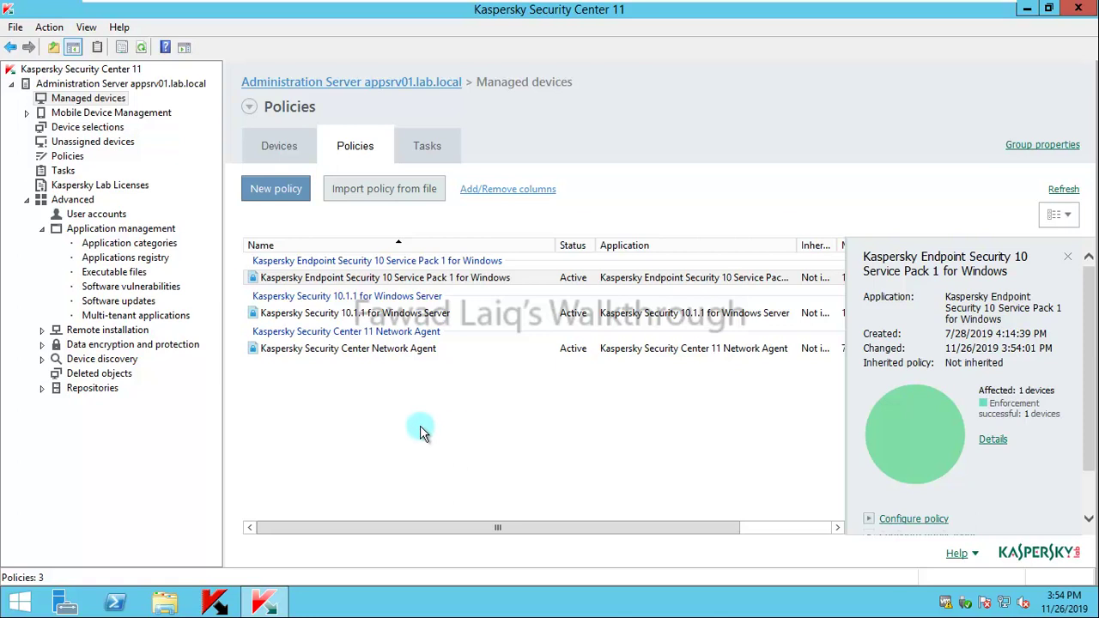
pyautogui.rightClick(415, 282)
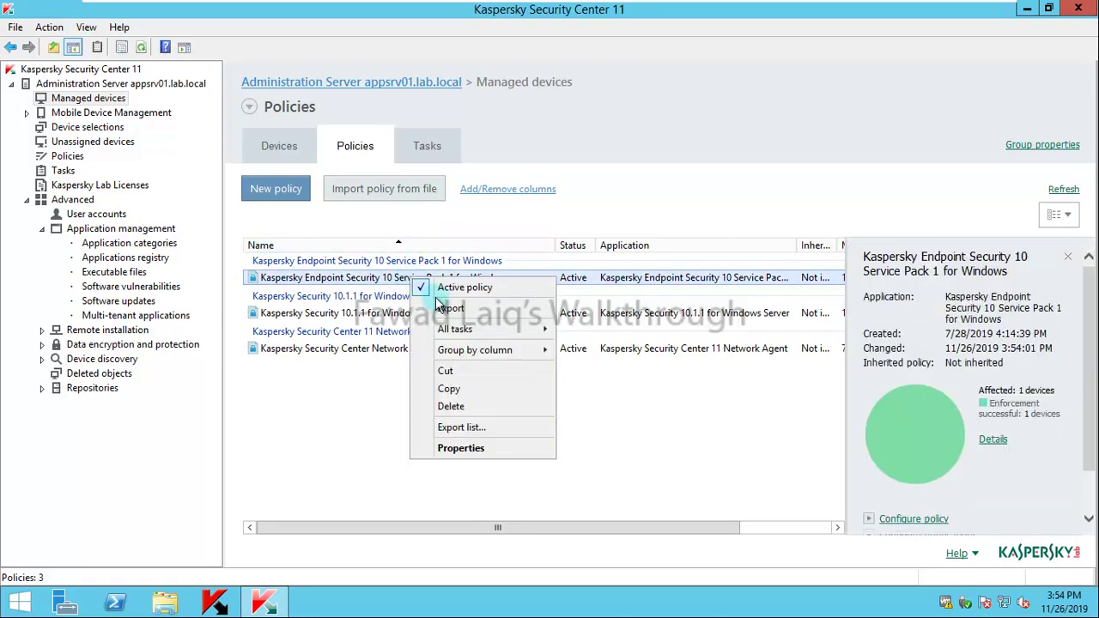
pyautogui.click(476, 286)
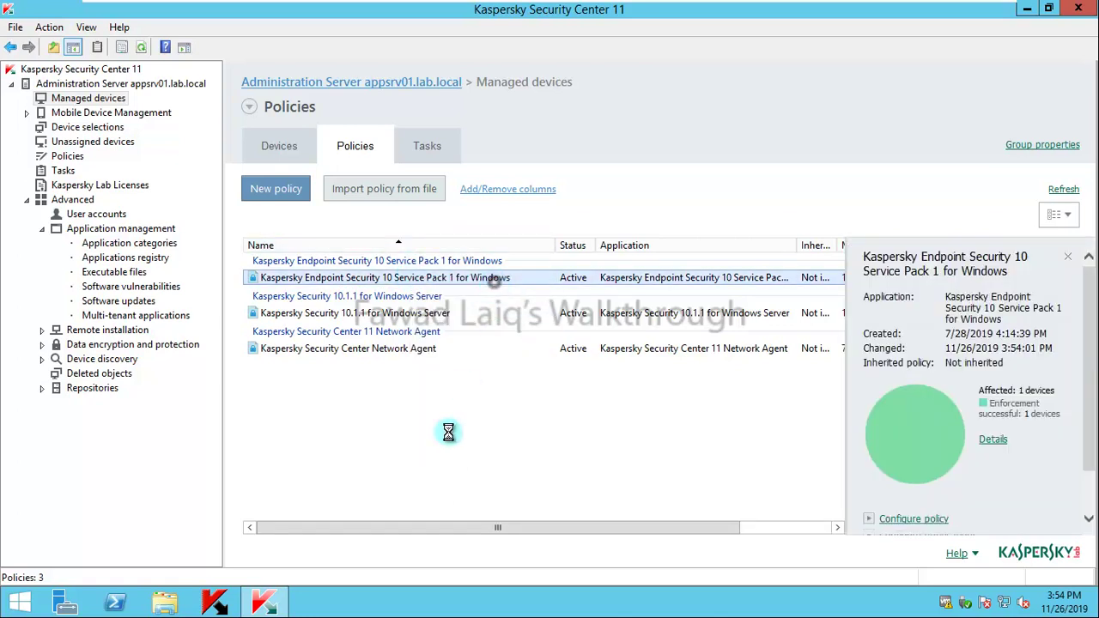
pyautogui.rightClick(388, 283)
pyautogui.click(416, 293)
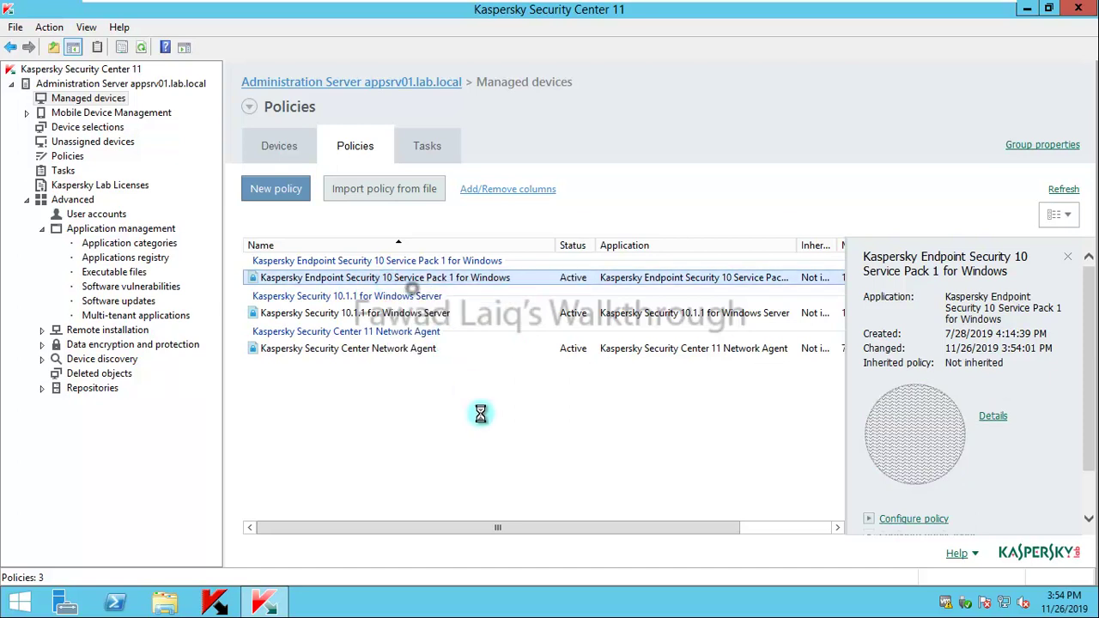
pyautogui.rightClick(495, 418)
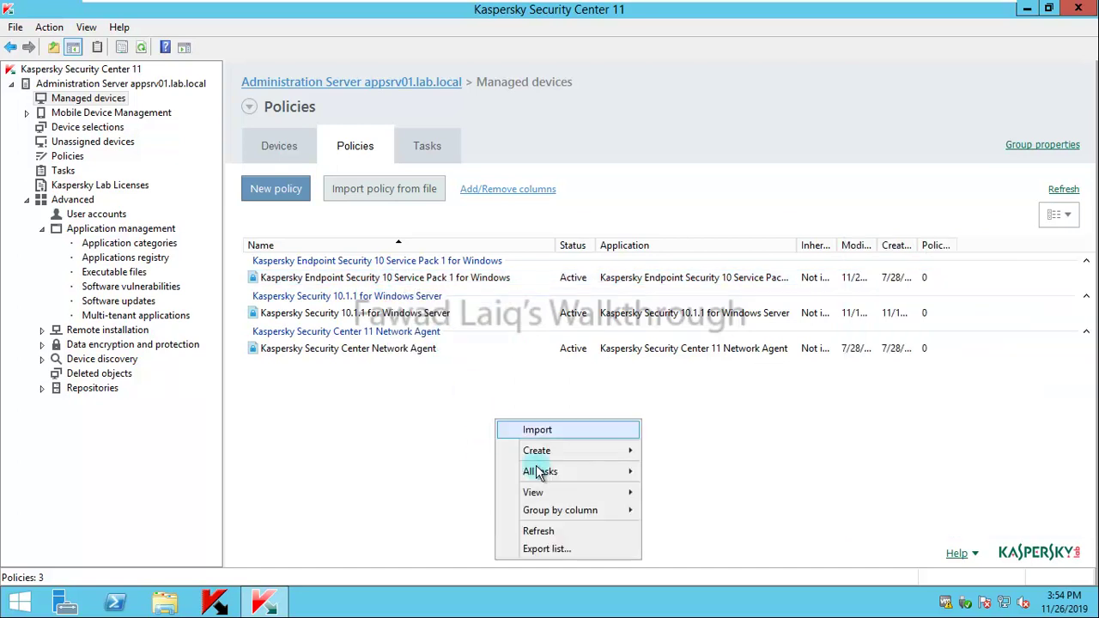
pyautogui.click(538, 532)
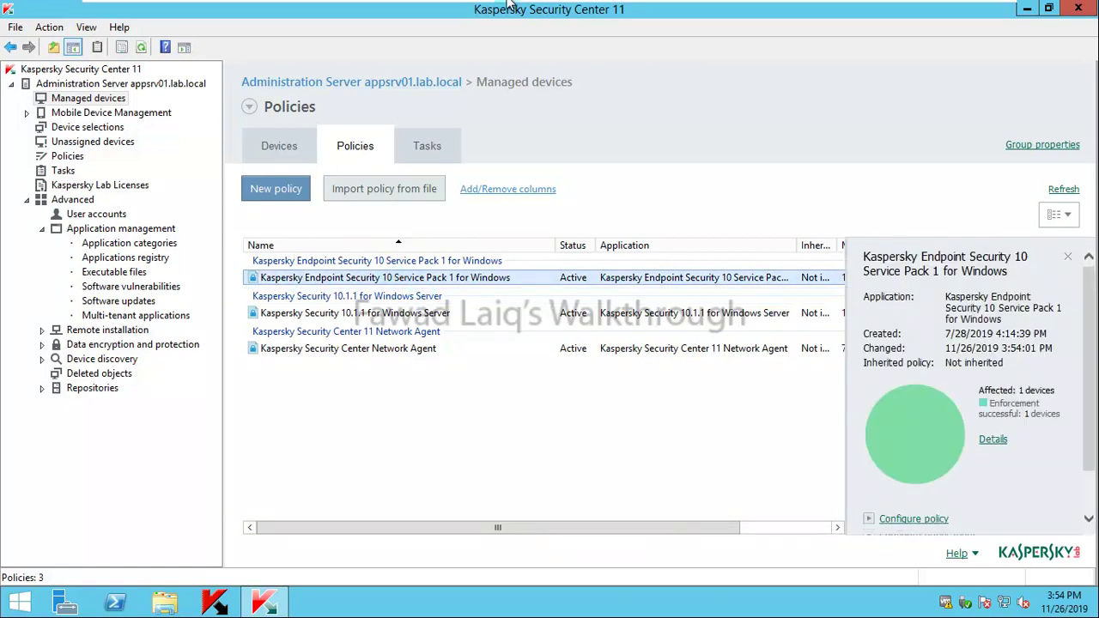
# Step: On the Windows 7 VM, try launching Chrome and Internet Explorer, dismissing the errors and keeping the shortcut
pyautogui.moveTo(657, 17)
pyautogui.click(699, 14)
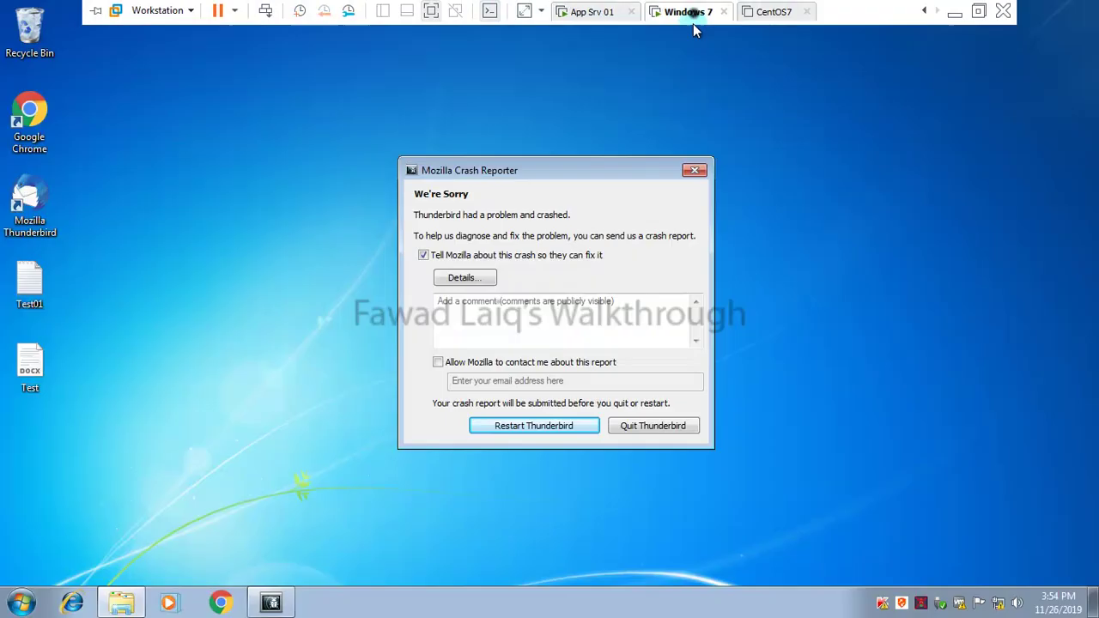
pyautogui.click(700, 172)
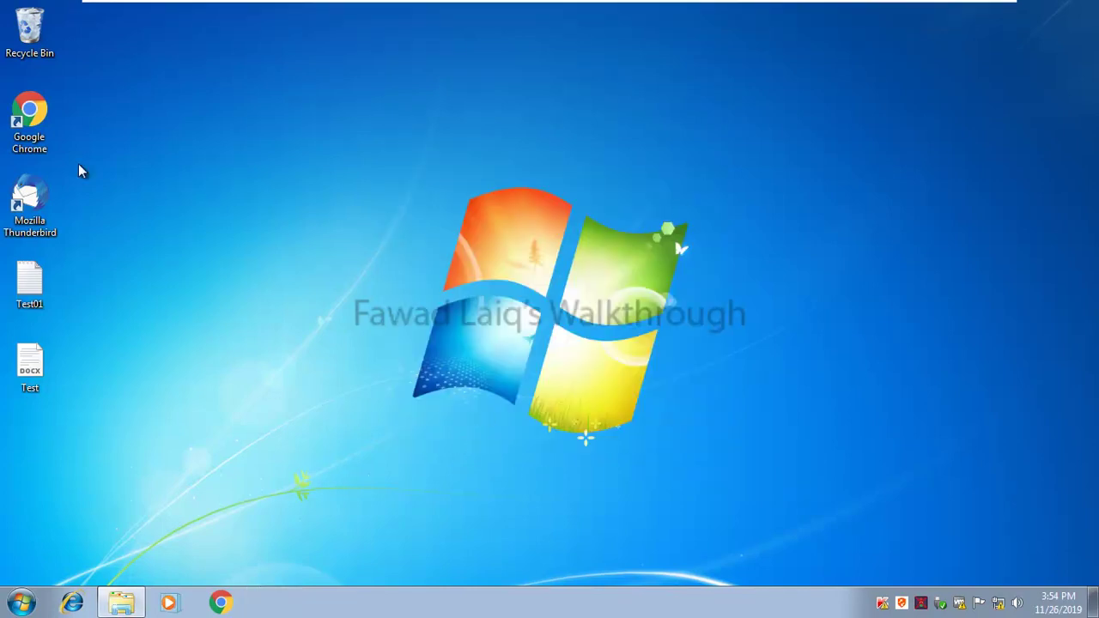
pyautogui.doubleClick(29, 111)
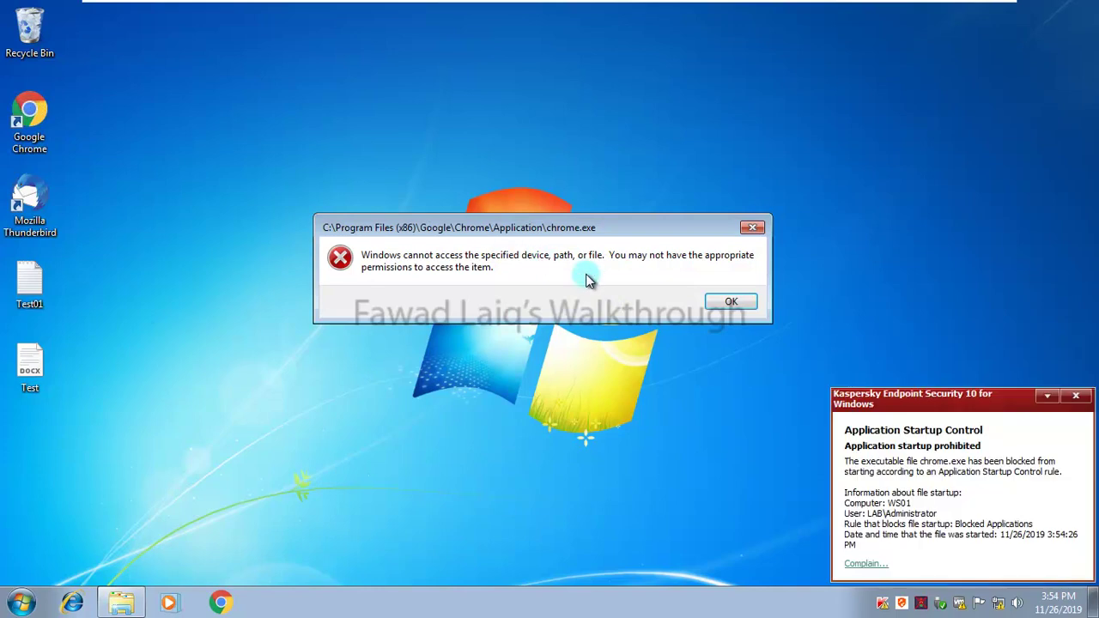
pyautogui.click(736, 304)
pyautogui.click(73, 604)
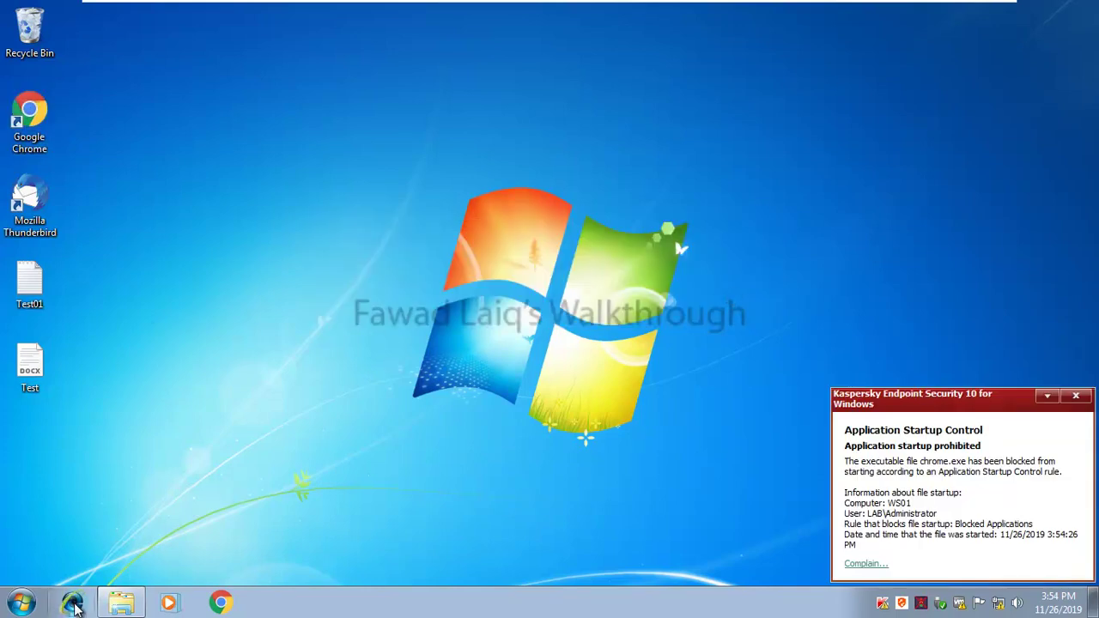
pyautogui.click(752, 230)
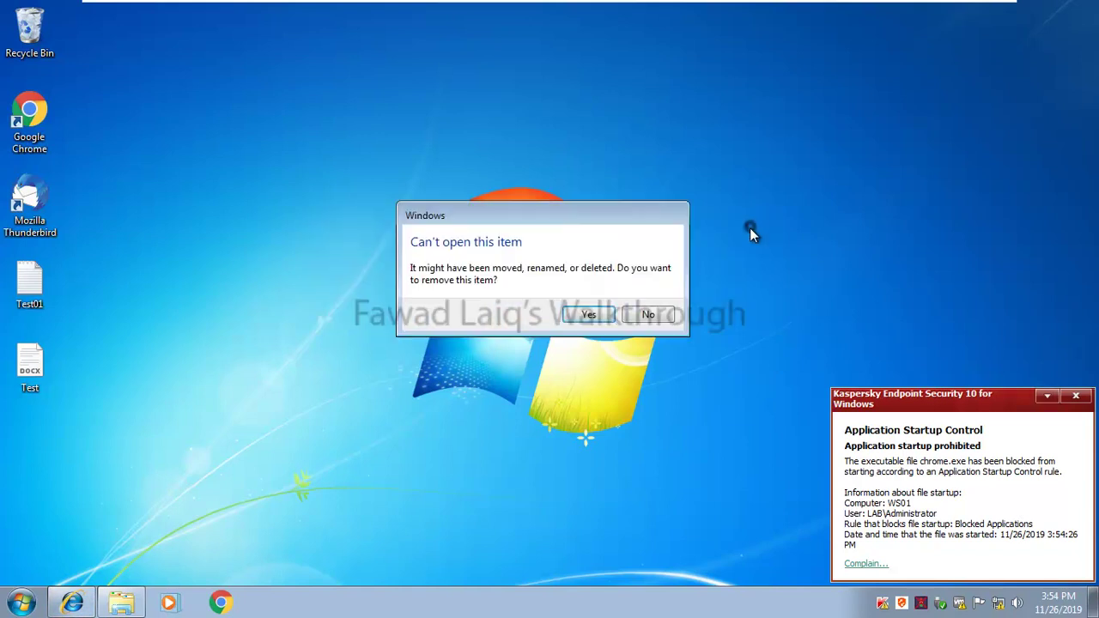
pyautogui.click(649, 314)
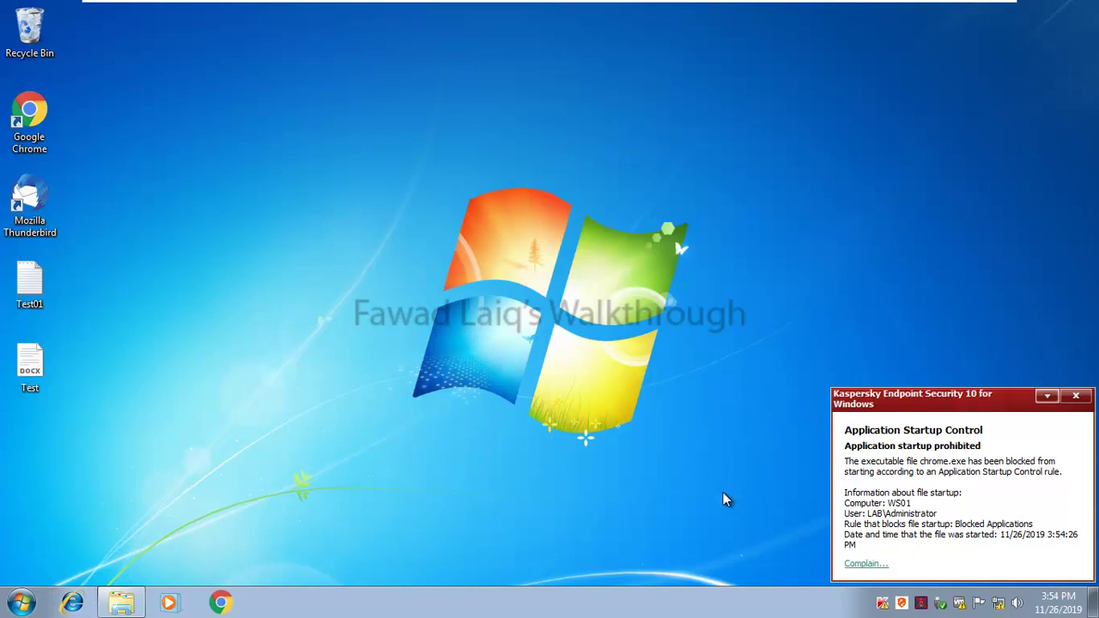
# Step: Write a complaint about the blocked Chrome launch and send it to the administrator
pyautogui.click(867, 564)
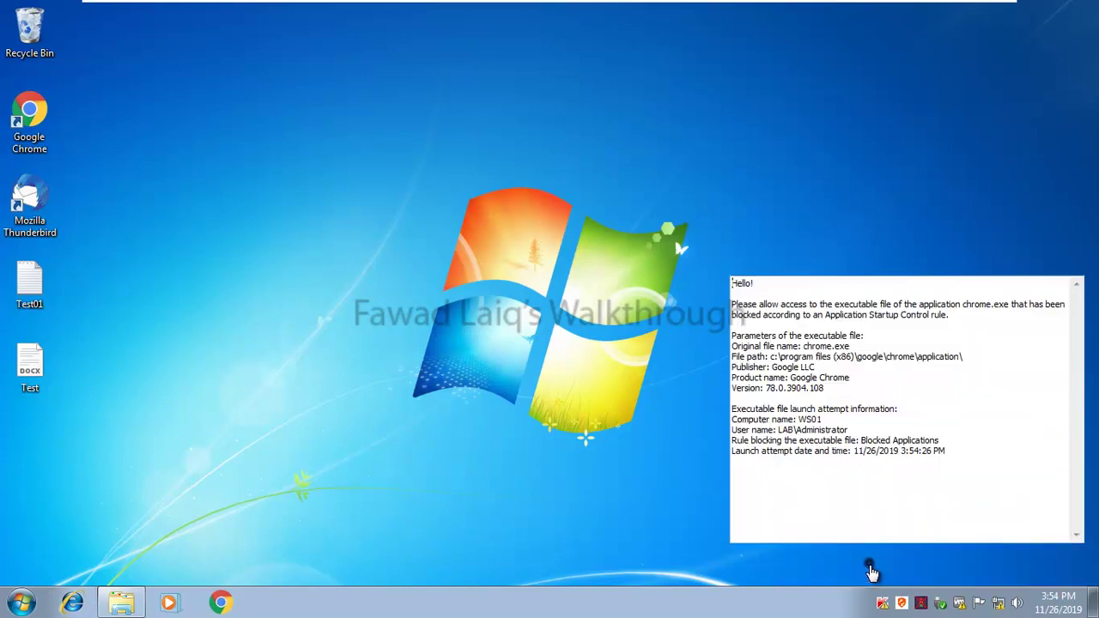
pyautogui.click(961, 456)
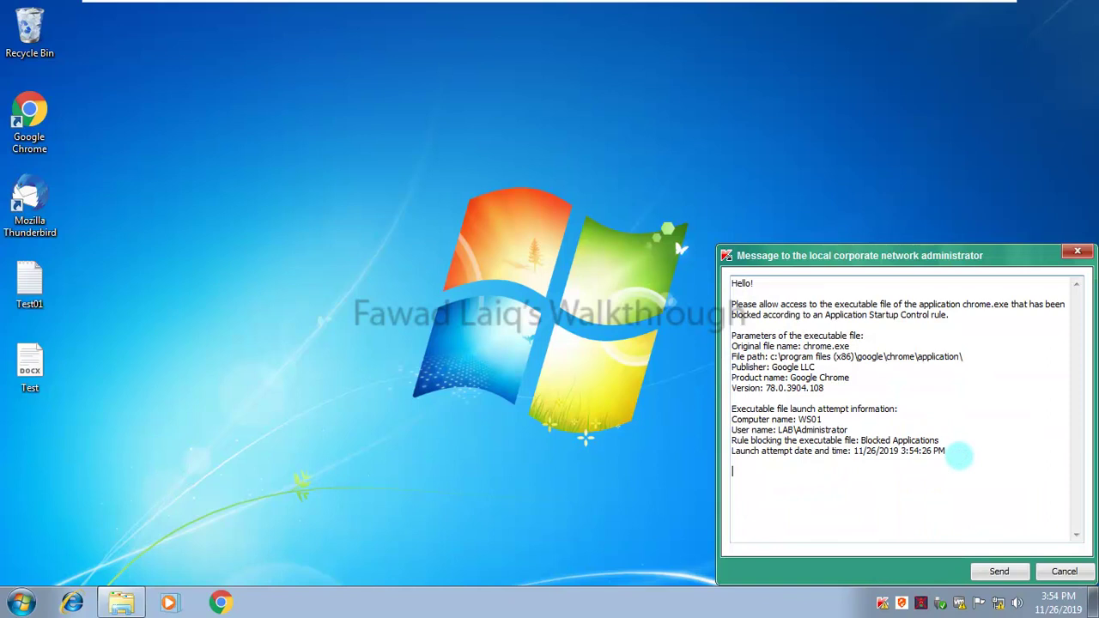
pyautogui.write('This is not valid action, I should be allowed to use this')
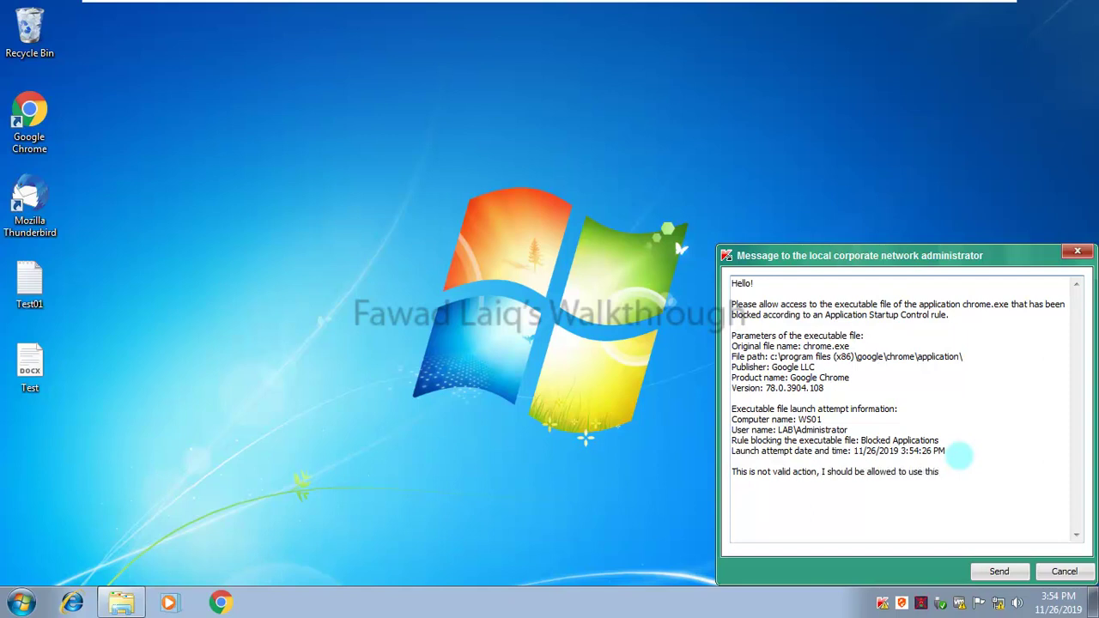
pyautogui.write('ciation.')
pyautogui.click(732, 471)
pyautogui.write('***')
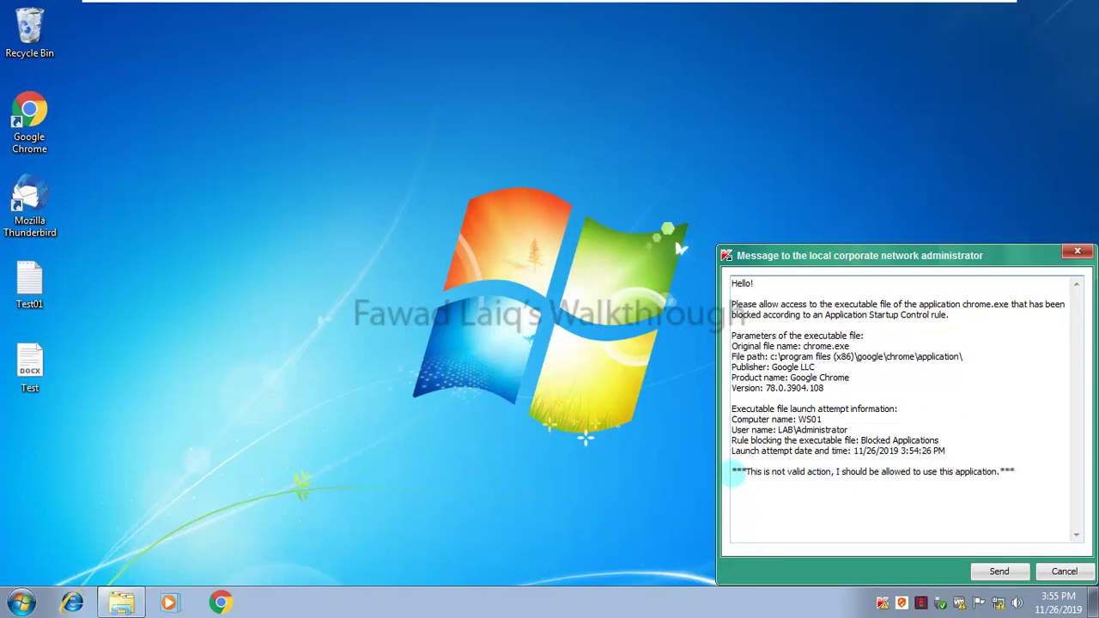
pyautogui.click(1011, 572)
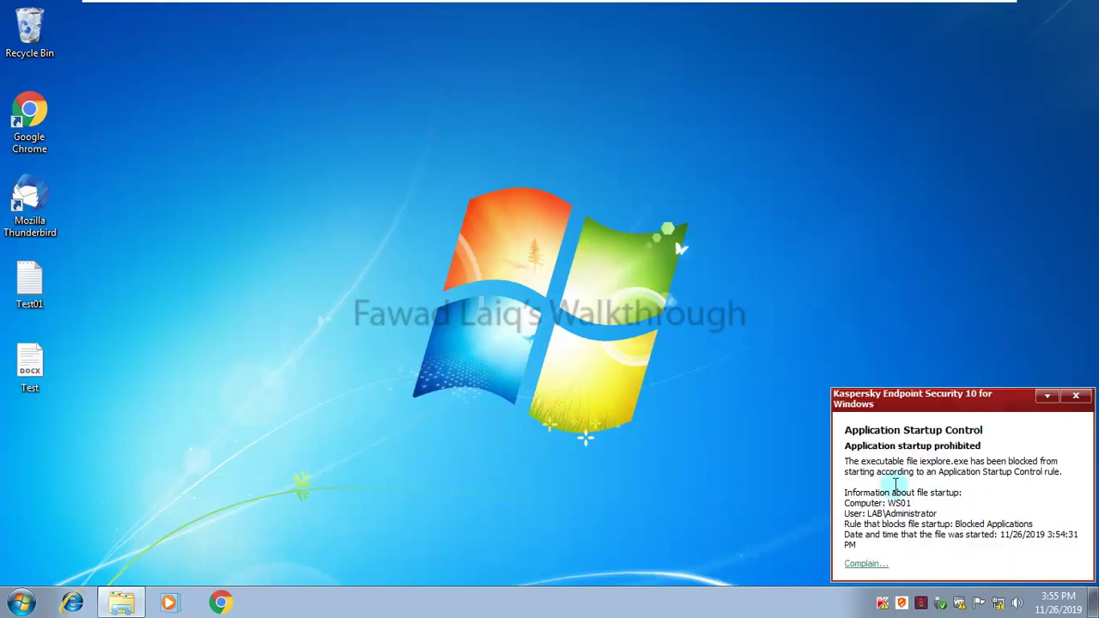
# Step: Dismiss the IE block notice, try starting Mozilla Thunderbird, then return to the App Srv 01 VM
pyautogui.click(1075, 396)
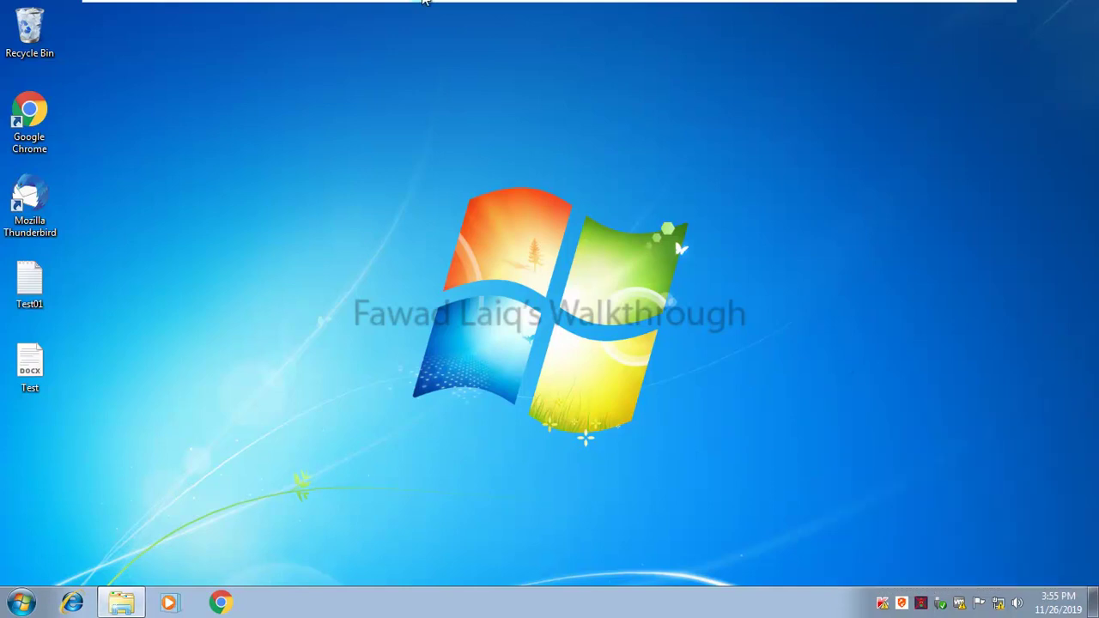
pyautogui.moveTo(424, 2)
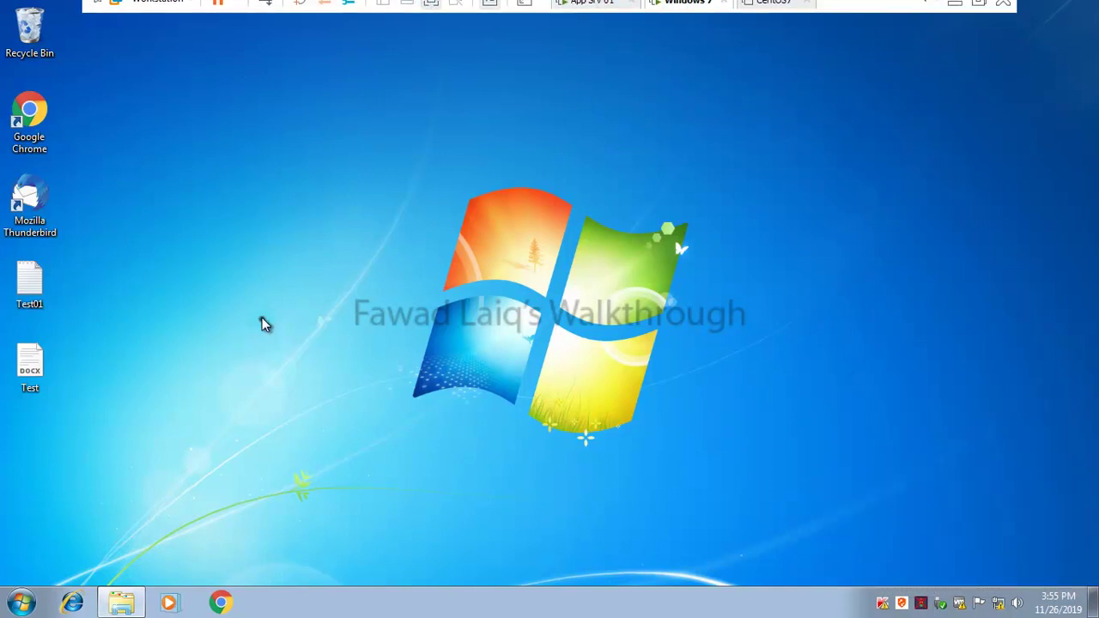
pyautogui.click(36, 203)
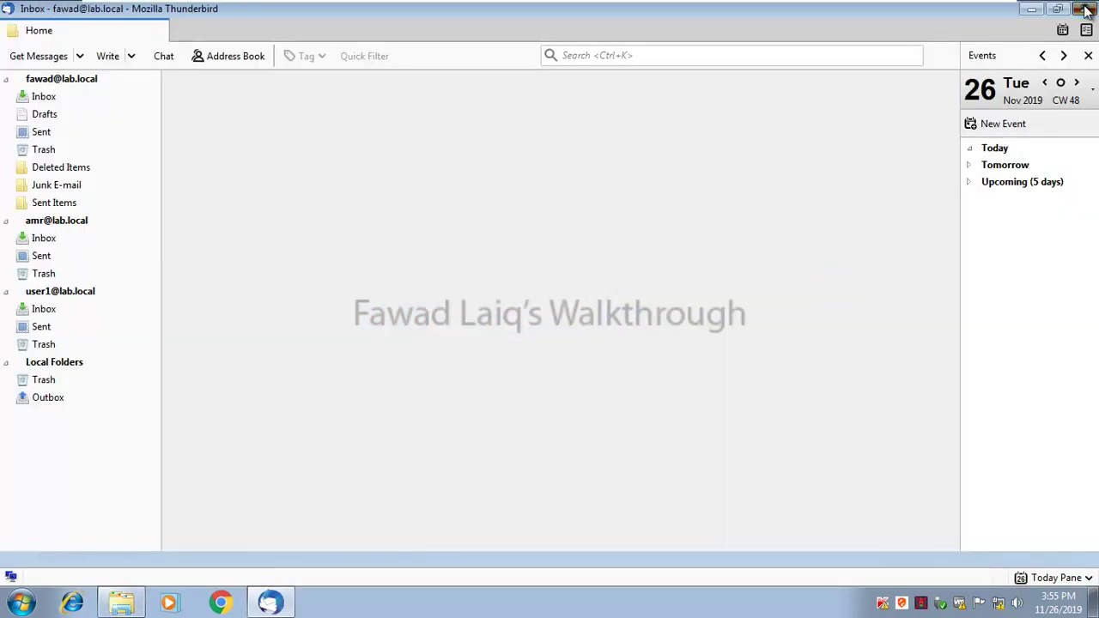
pyautogui.click(1086, 9)
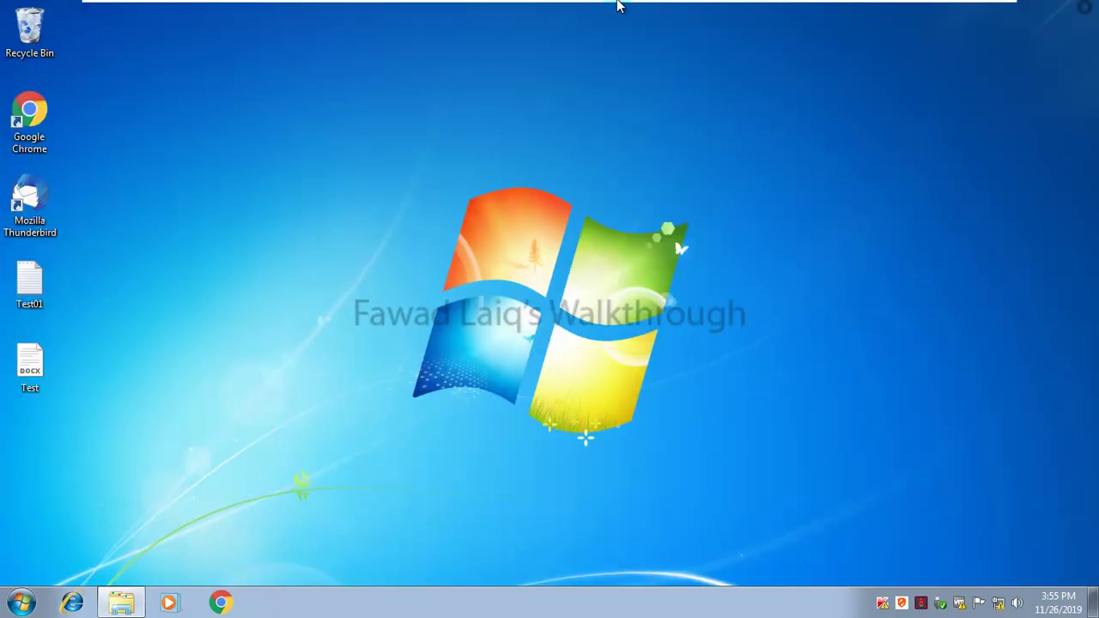
pyautogui.click(596, 15)
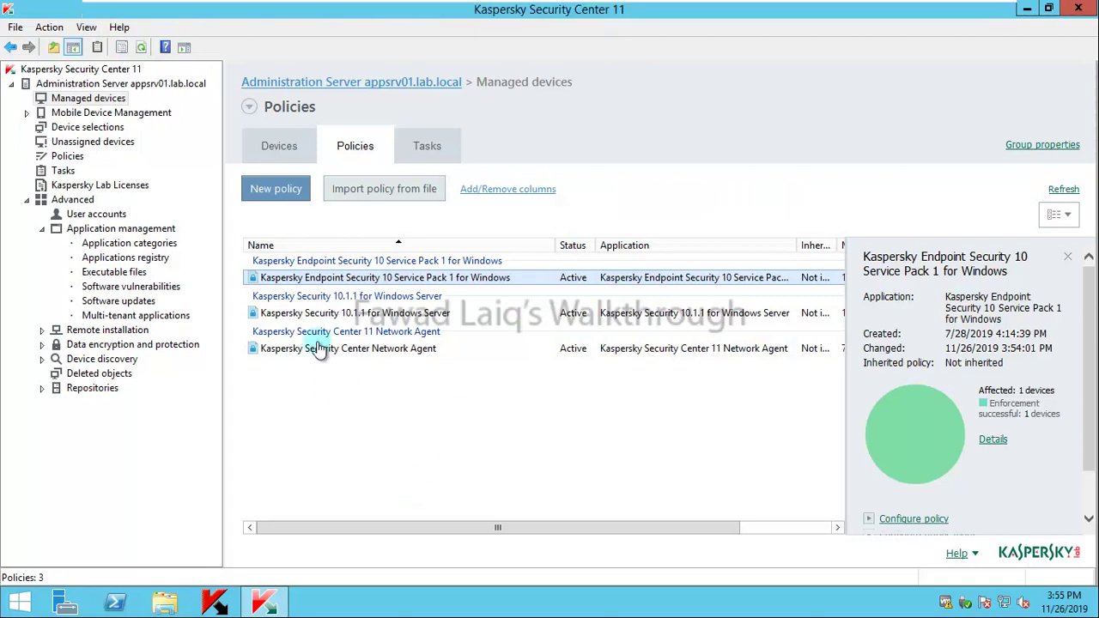
# Step: After viewing WS01 in Managed devices, run the Administration Server's event selection to list recent events
pyautogui.click(279, 147)
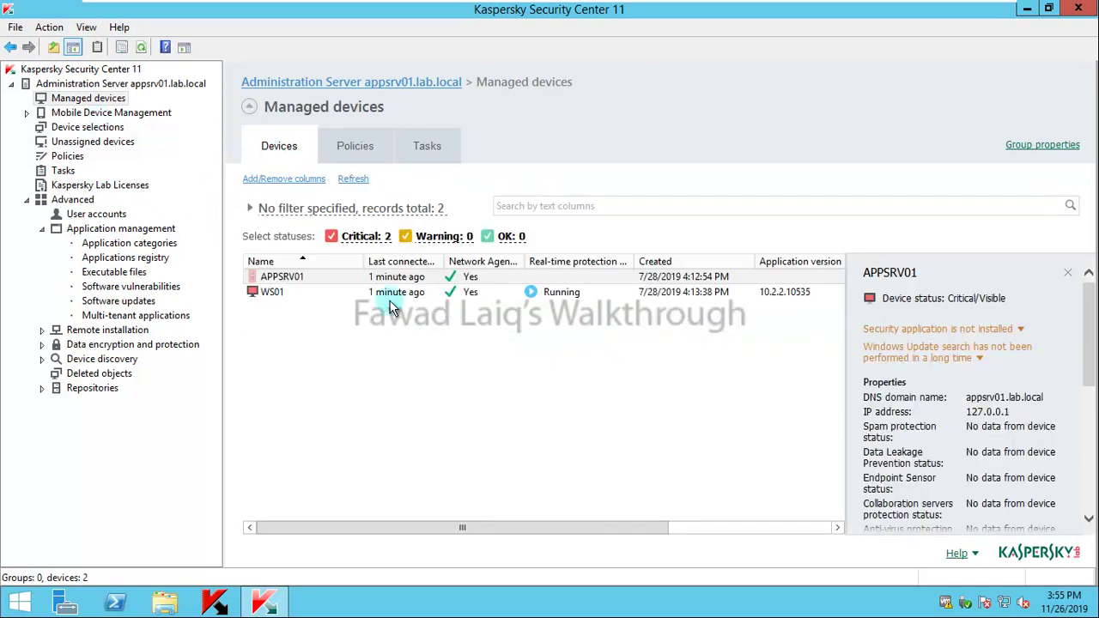
pyautogui.click(291, 292)
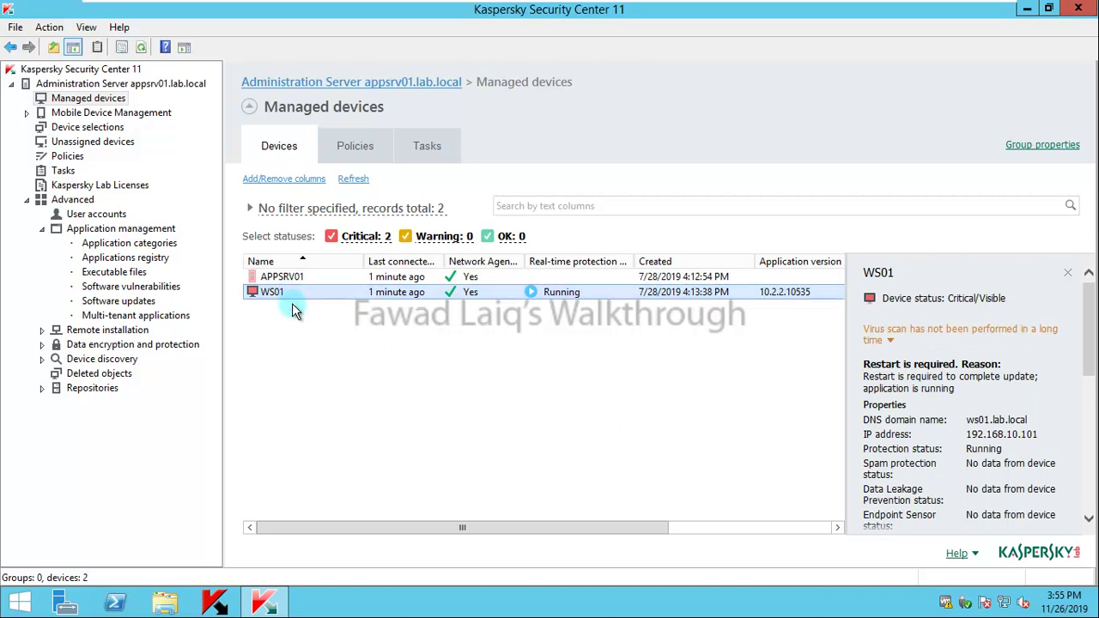
pyautogui.click(114, 83)
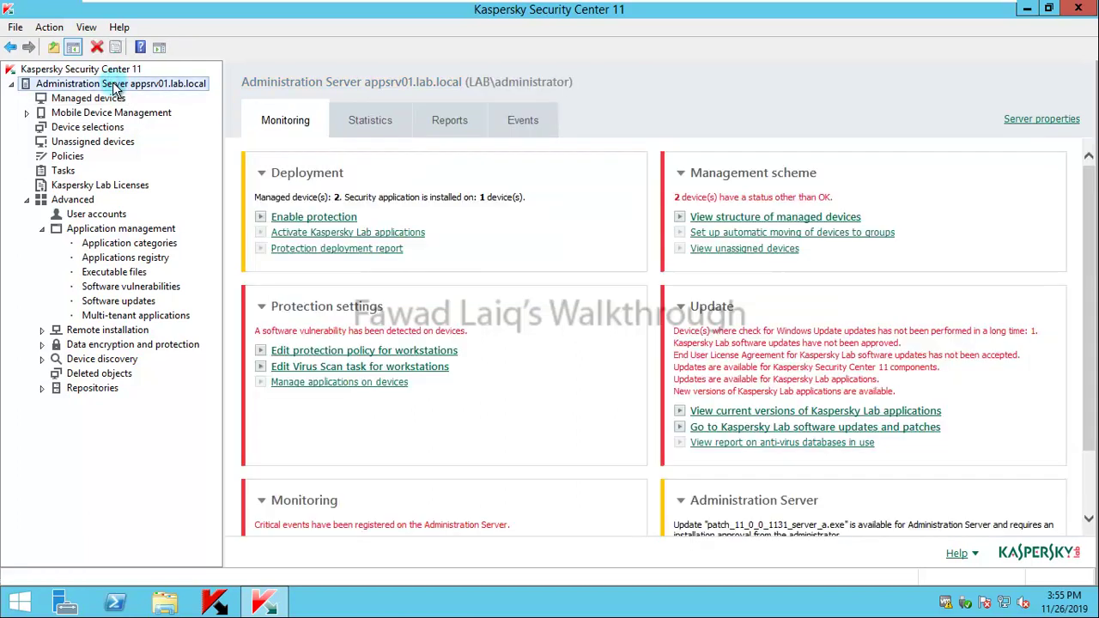
pyautogui.click(525, 122)
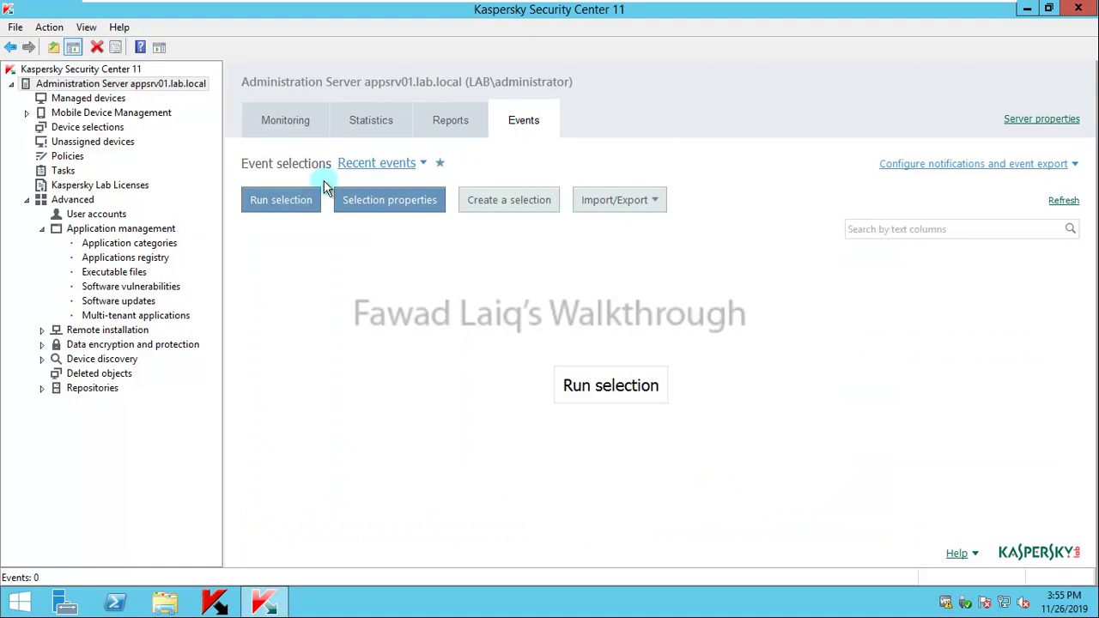
pyautogui.click(292, 210)
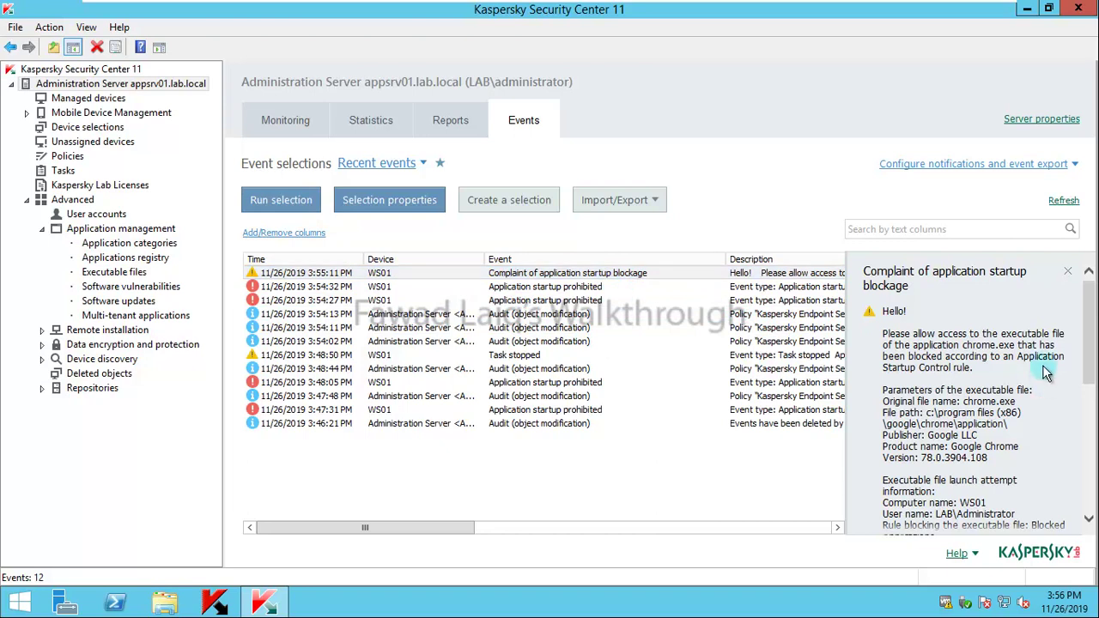
# Step: Inspect the 3:54:27 PM and 3:54:32 PM blocked startup events, then bring up Blocked Applications' actions
pyautogui.moveTo(1088, 352); pyautogui.dragTo(885, 382)
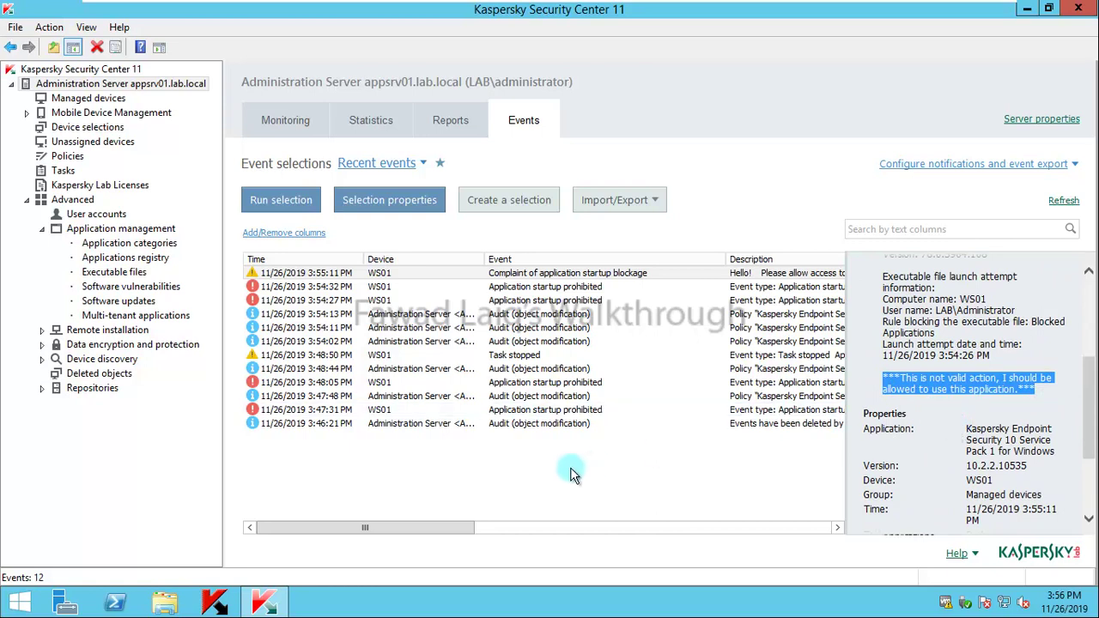
pyautogui.click(331, 300)
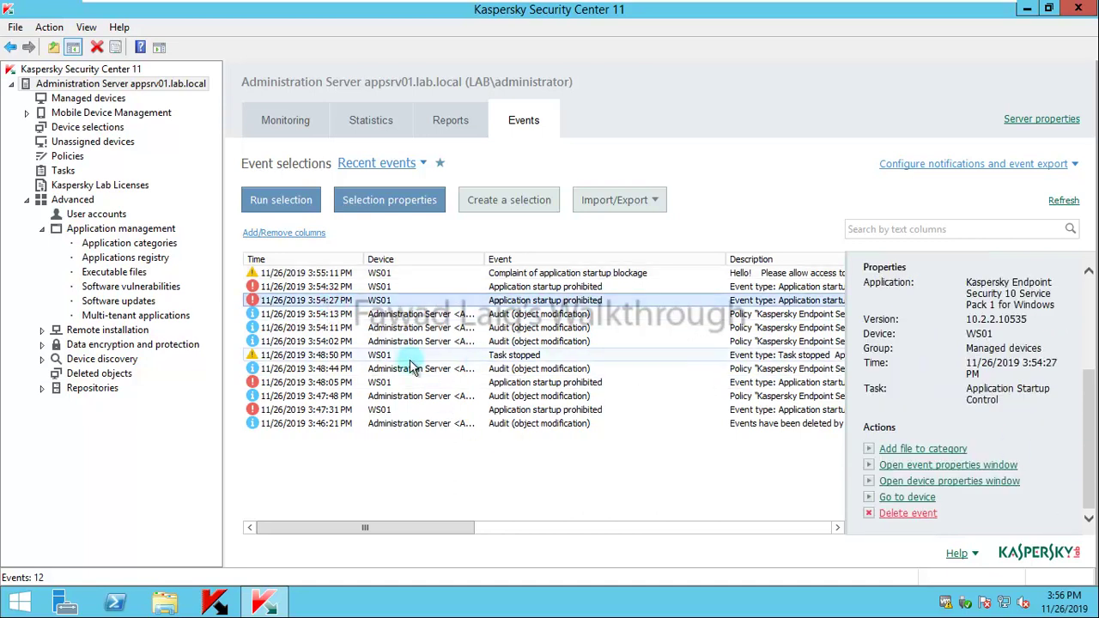
pyautogui.click(334, 288)
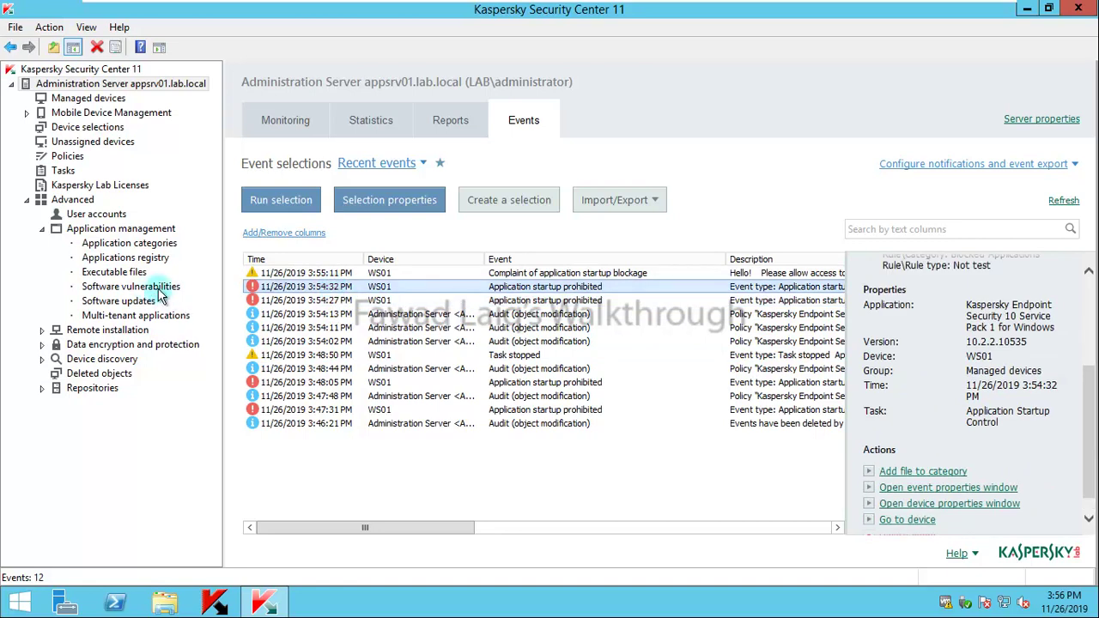
pyautogui.click(125, 245)
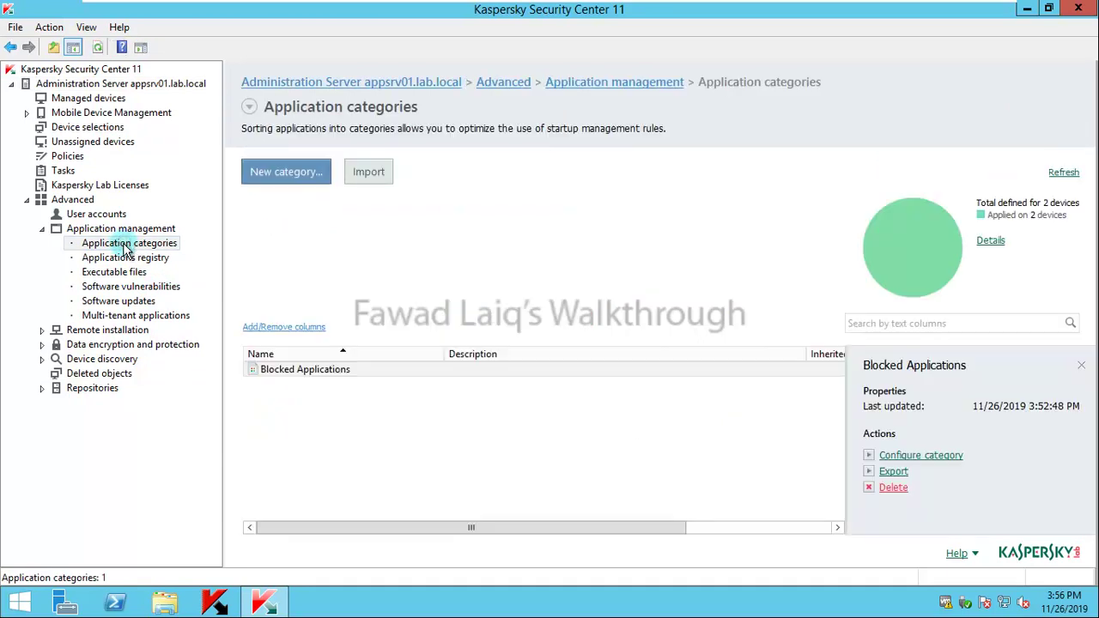
pyautogui.click(319, 371)
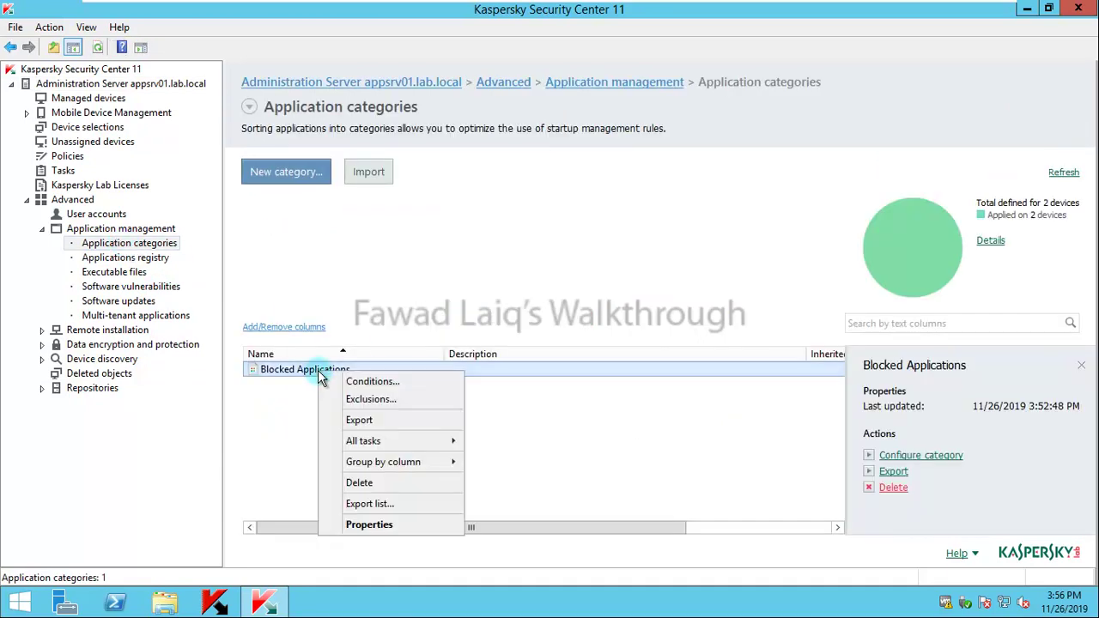
# Step: Open Blocked Applications' Exclusions and start adding a From file properties exclusion
pyautogui.click(379, 398)
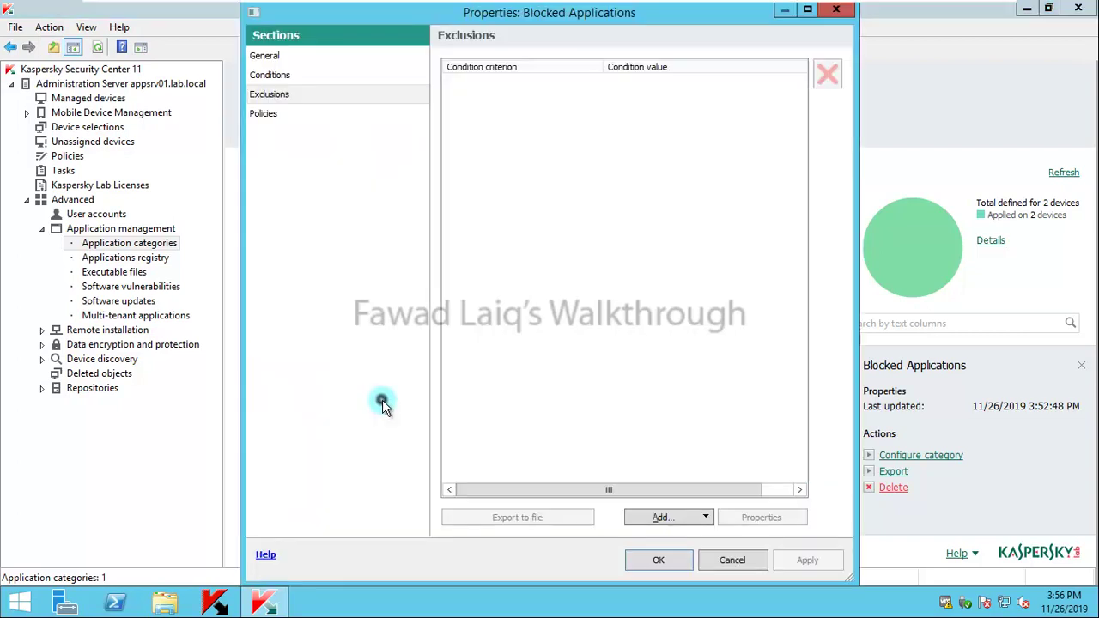
pyautogui.click(706, 519)
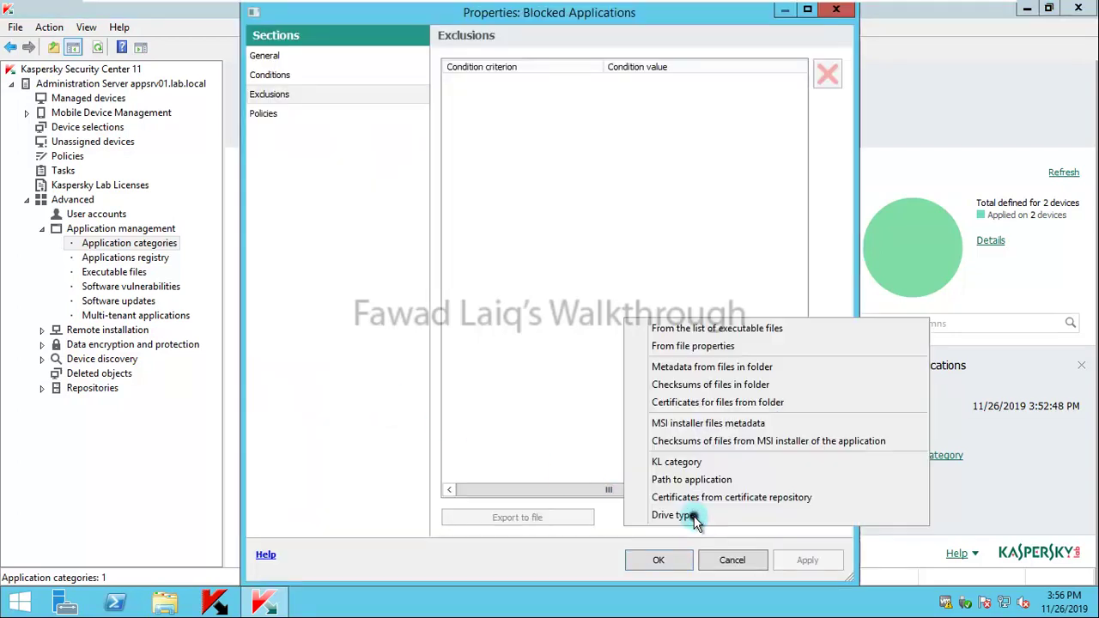
# Step: Load the file data from Program Files (x86)\Internet Explorer\iexplore.exe into the exclusion
pyautogui.click(699, 348)
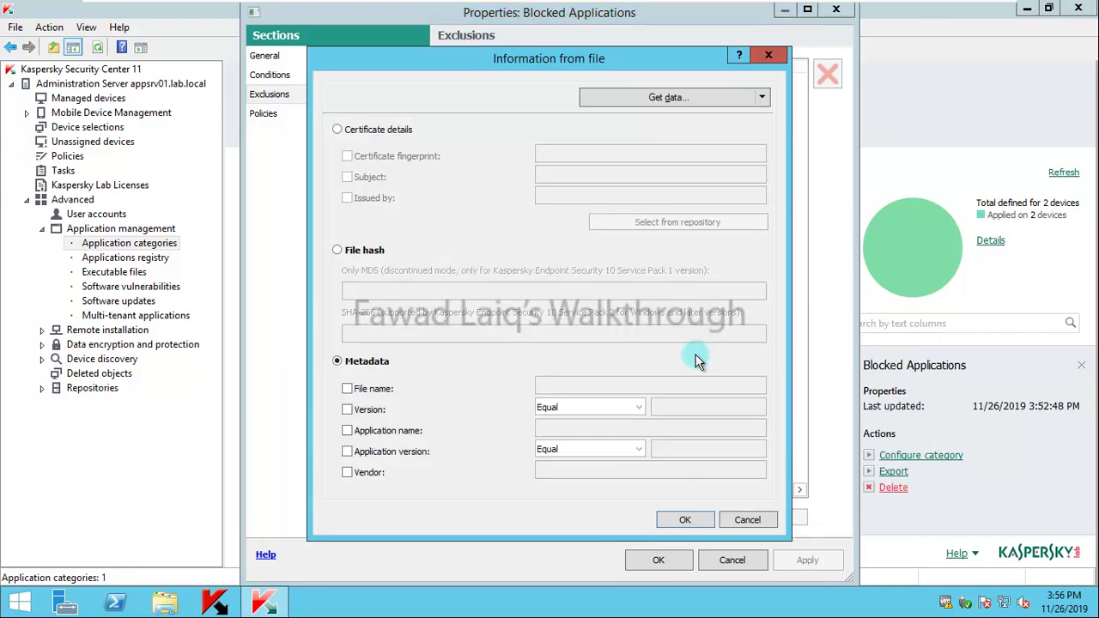
pyautogui.click(761, 97)
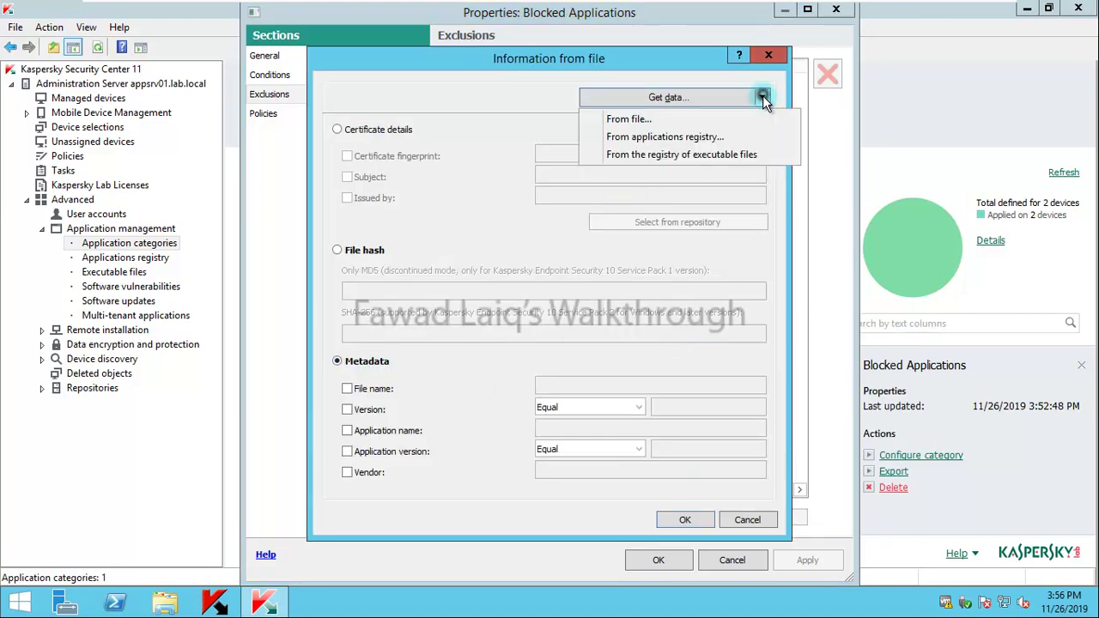
pyautogui.click(629, 119)
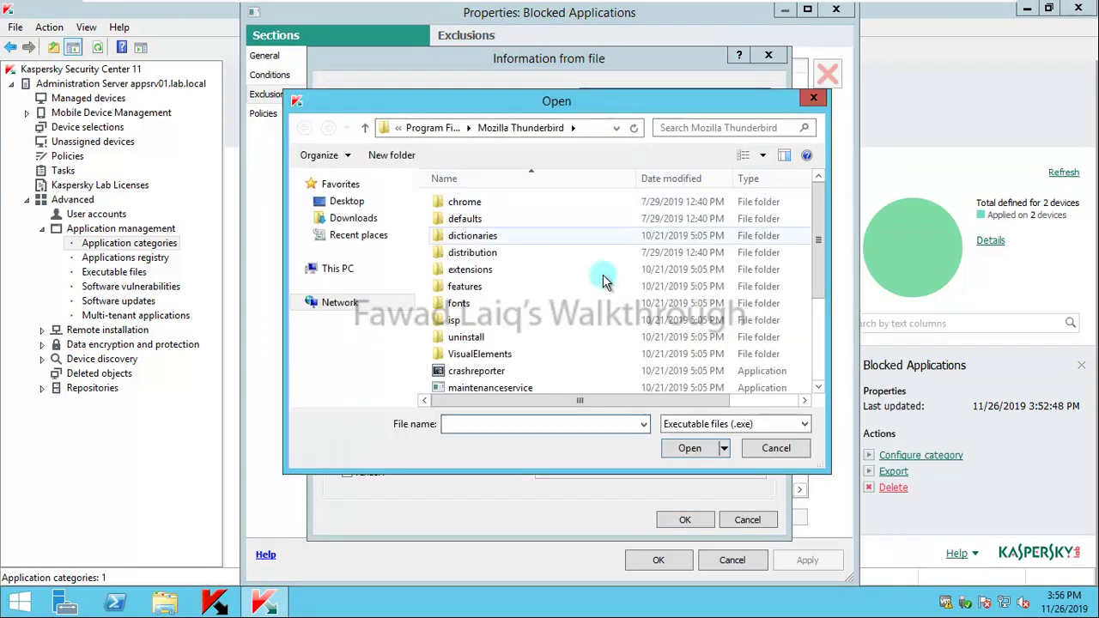
pyautogui.click(432, 131)
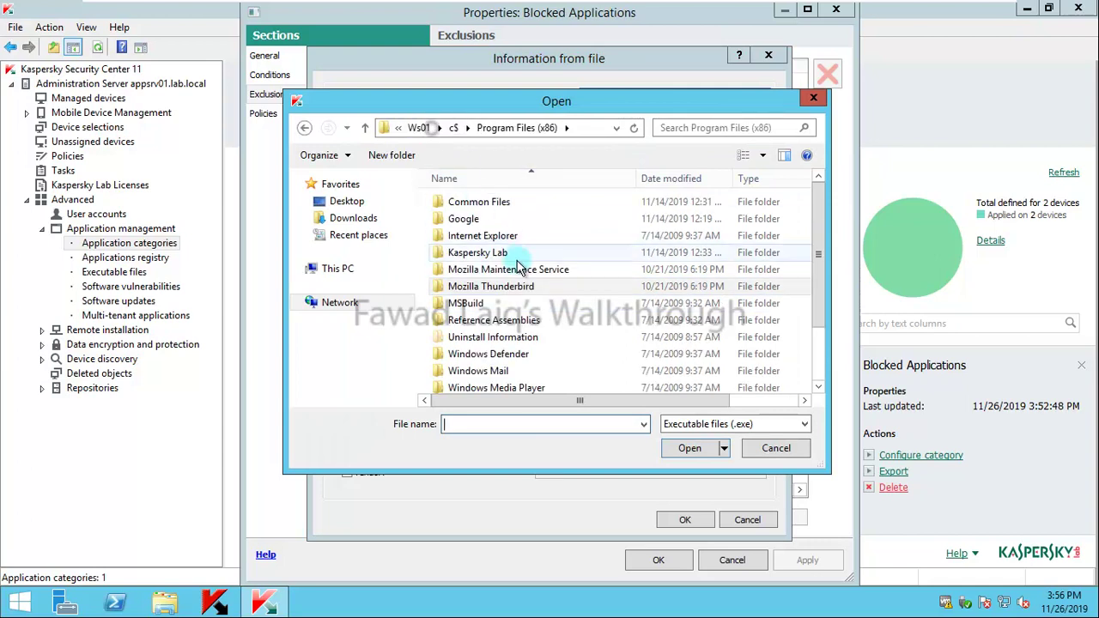
pyautogui.doubleClick(489, 237)
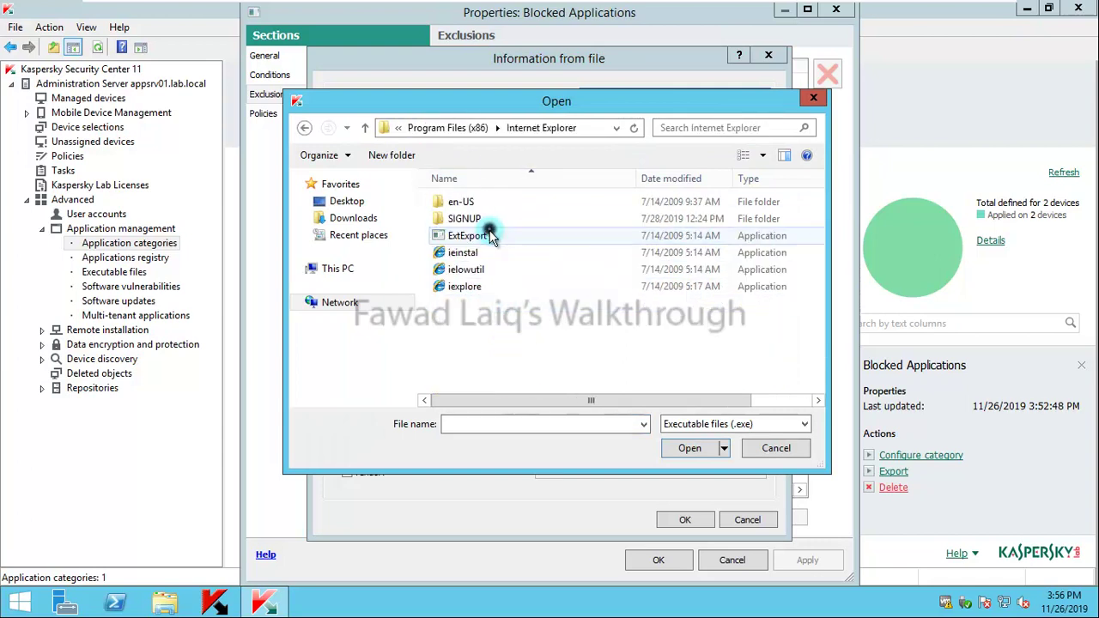
pyautogui.click(467, 287)
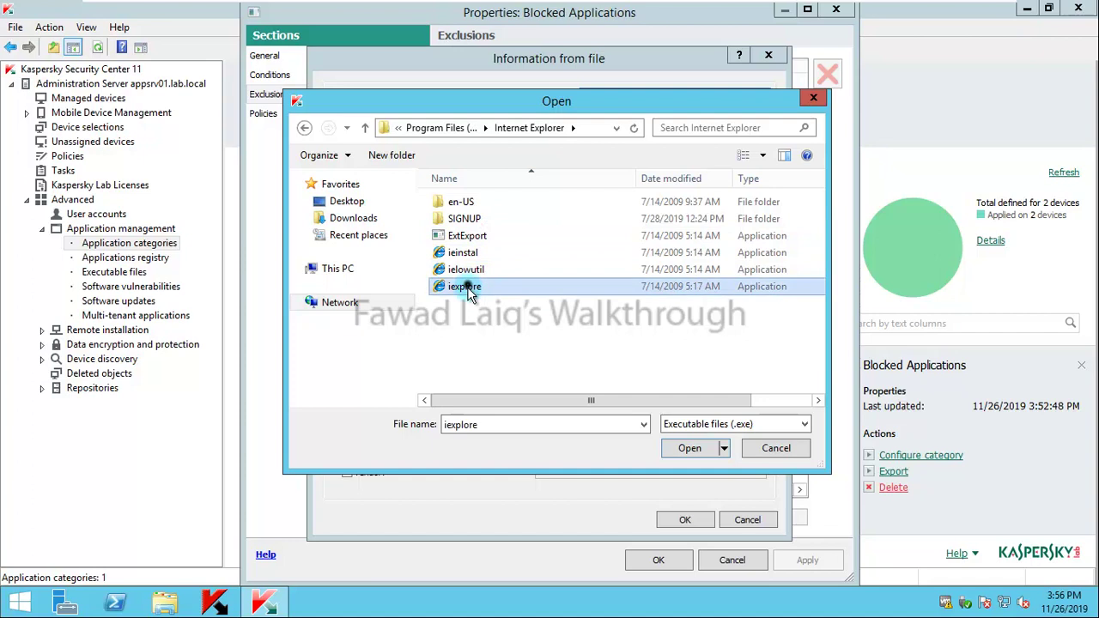
pyautogui.click(700, 448)
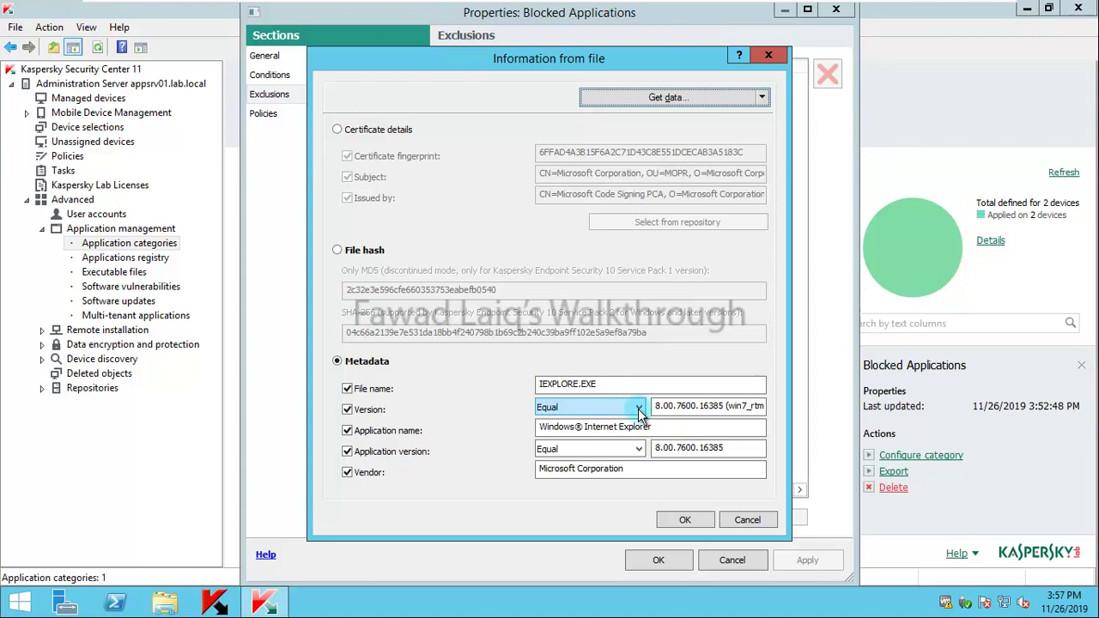
# Step: Keep the version comparison at Equal and add the IEXPLORE.EXE exclusion
pyautogui.click(638, 408)
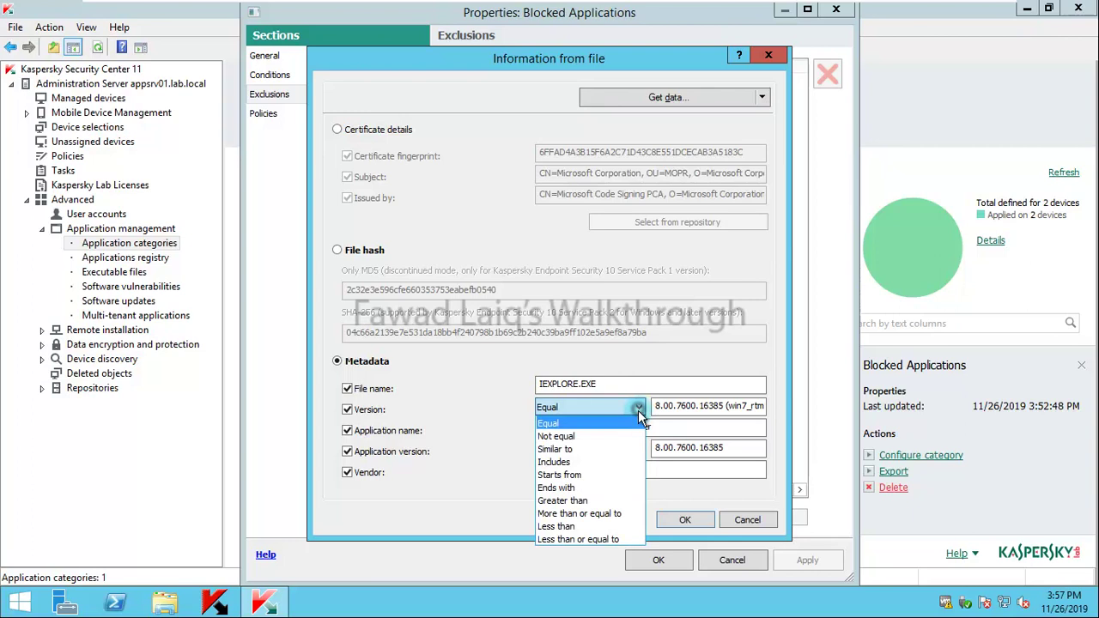
pyautogui.click(574, 502)
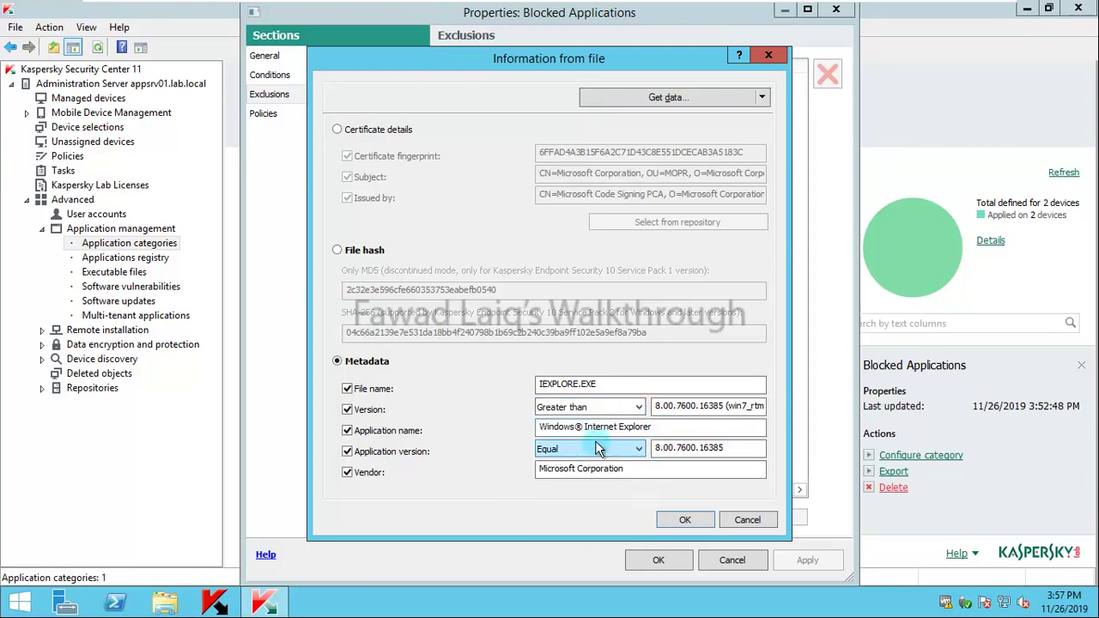
pyautogui.click(640, 409)
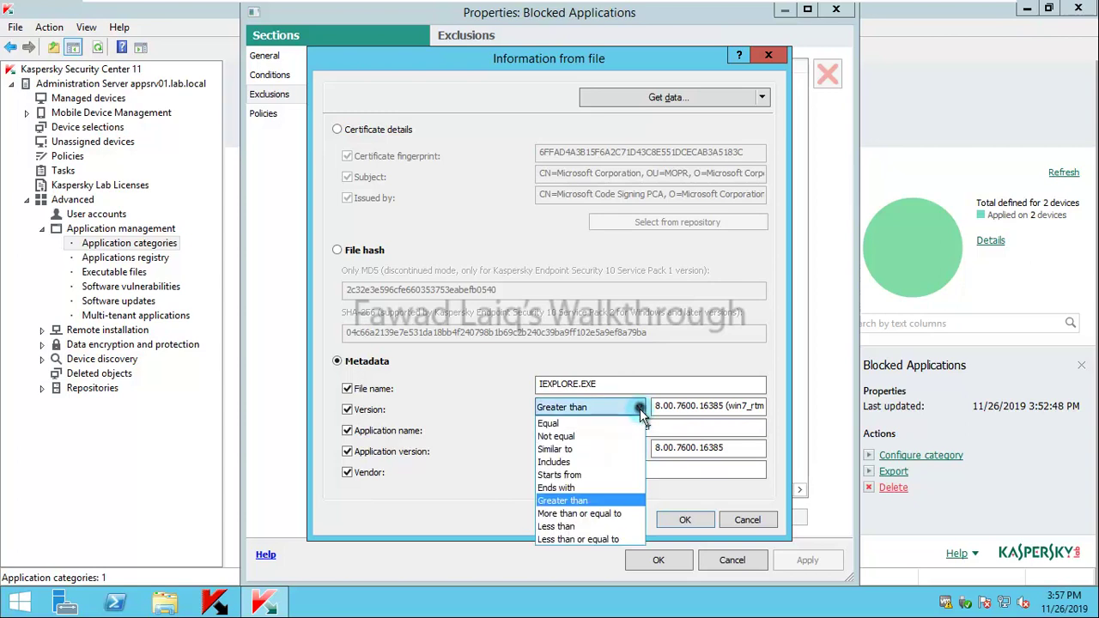
pyautogui.click(592, 419)
pyautogui.click(706, 519)
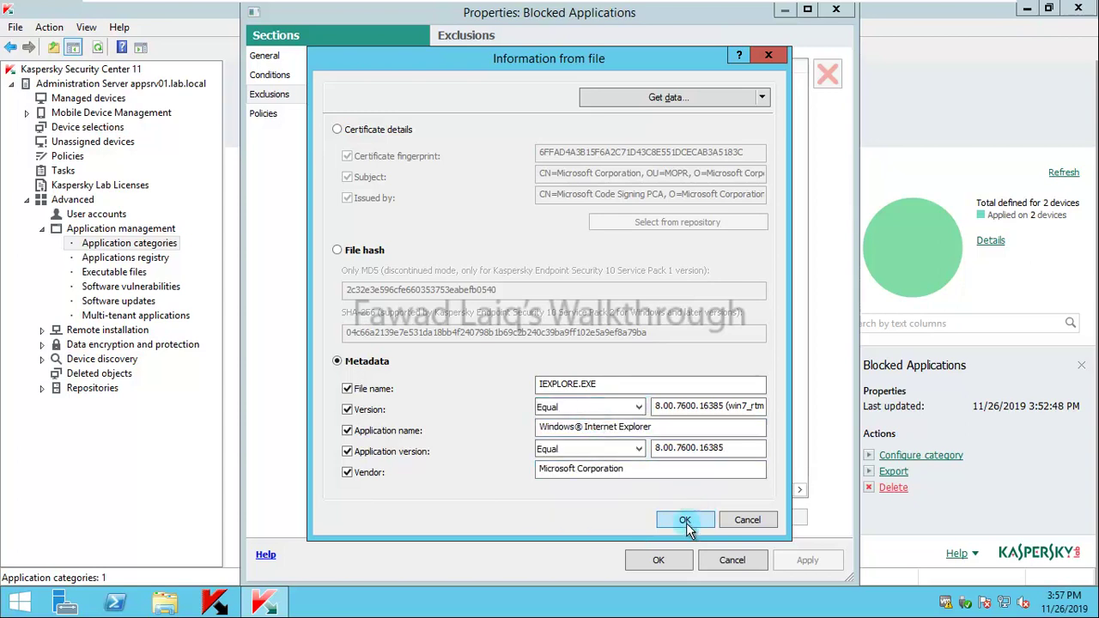
pyautogui.click(686, 521)
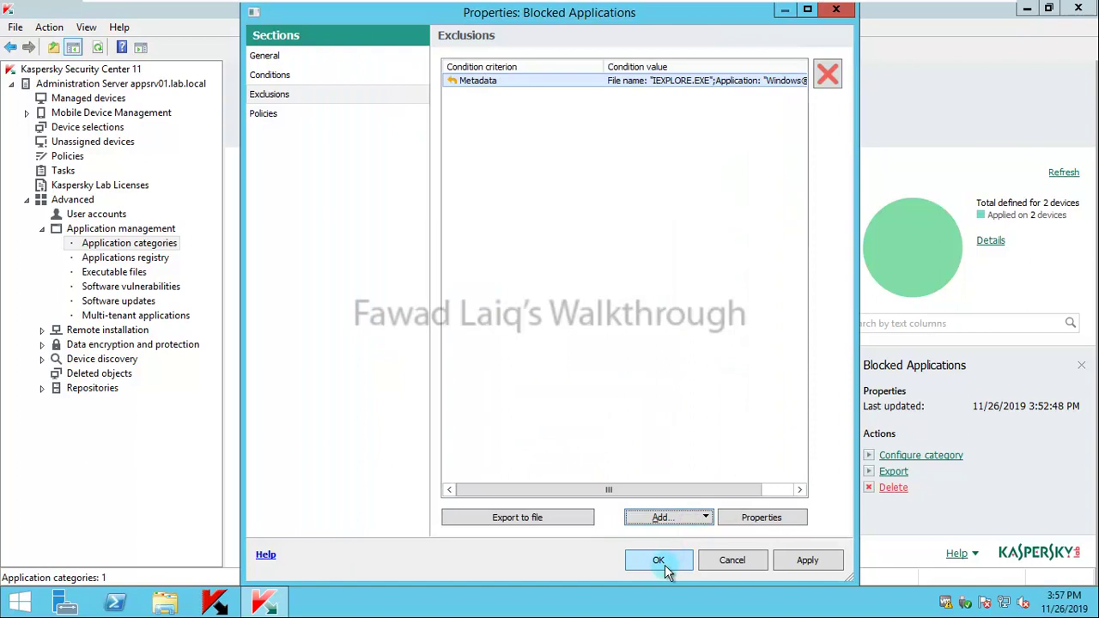
# Step: Apply and save the Blocked Applications properties, then go to Managed devices
pyautogui.click(806, 559)
pyautogui.click(641, 561)
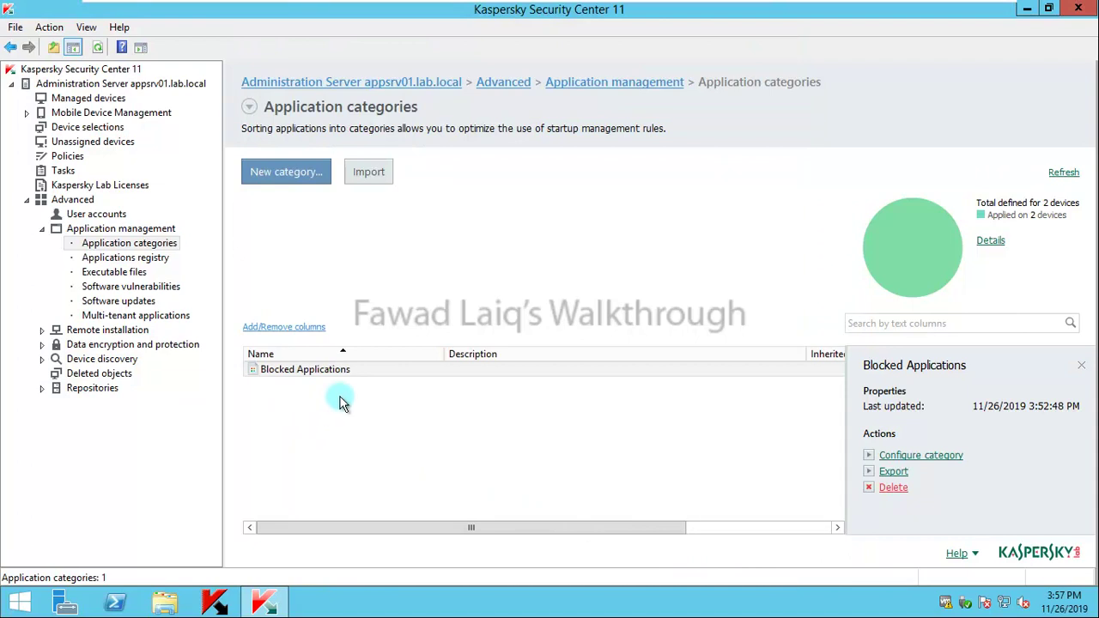
pyautogui.click(101, 98)
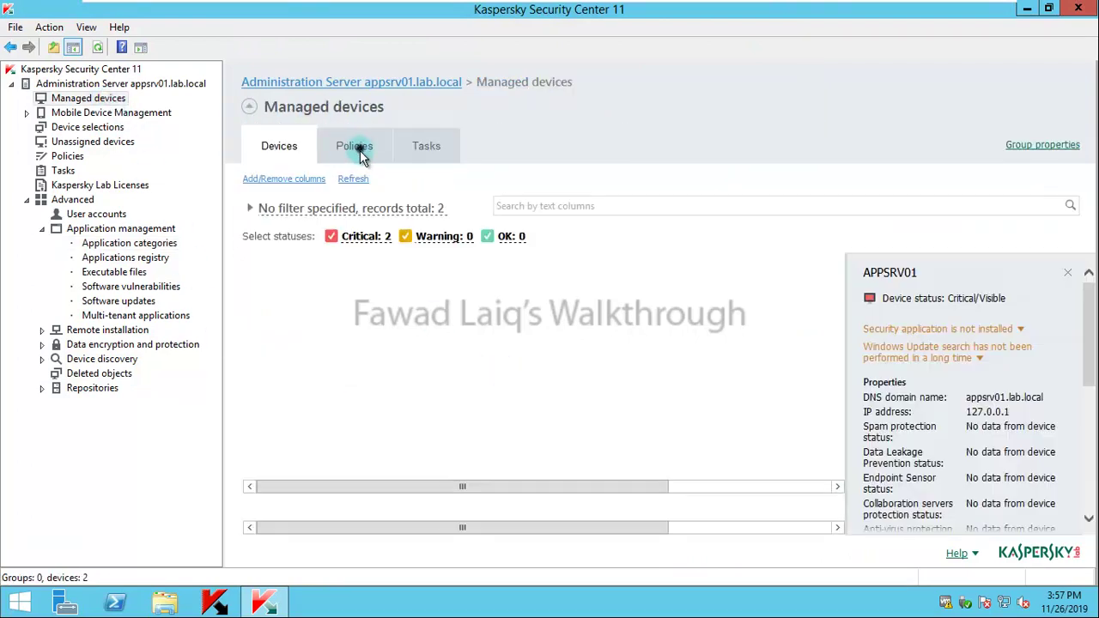
# Step: On the Policies tab, deactivate and reactivate the Kaspersky Endpoint Security 10 policy
pyautogui.click(355, 146)
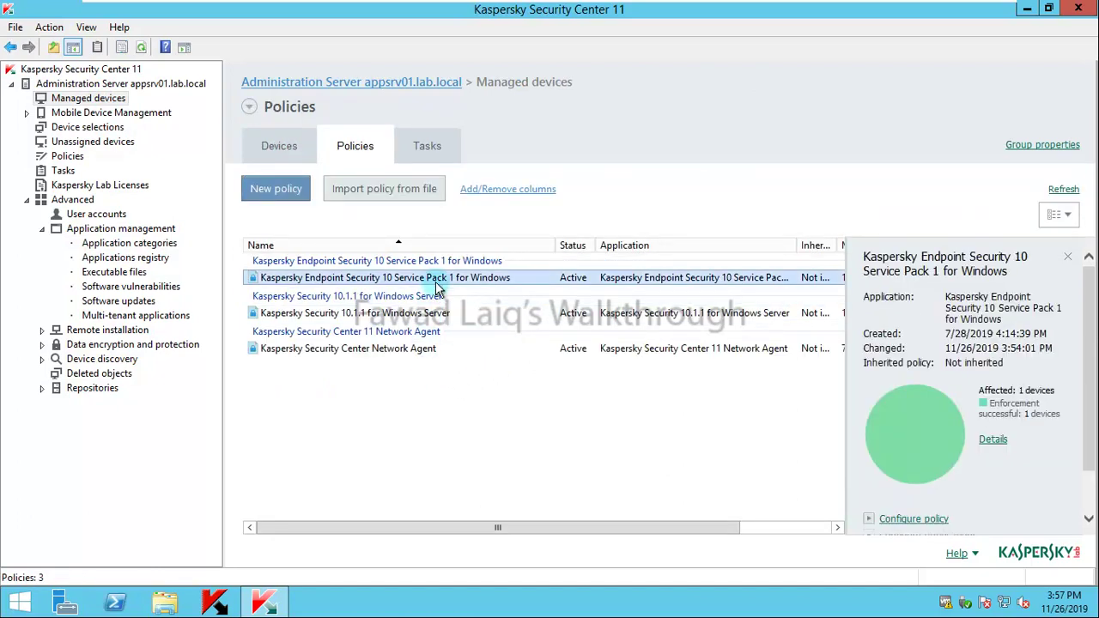
pyautogui.rightClick(436, 284)
pyautogui.click(464, 290)
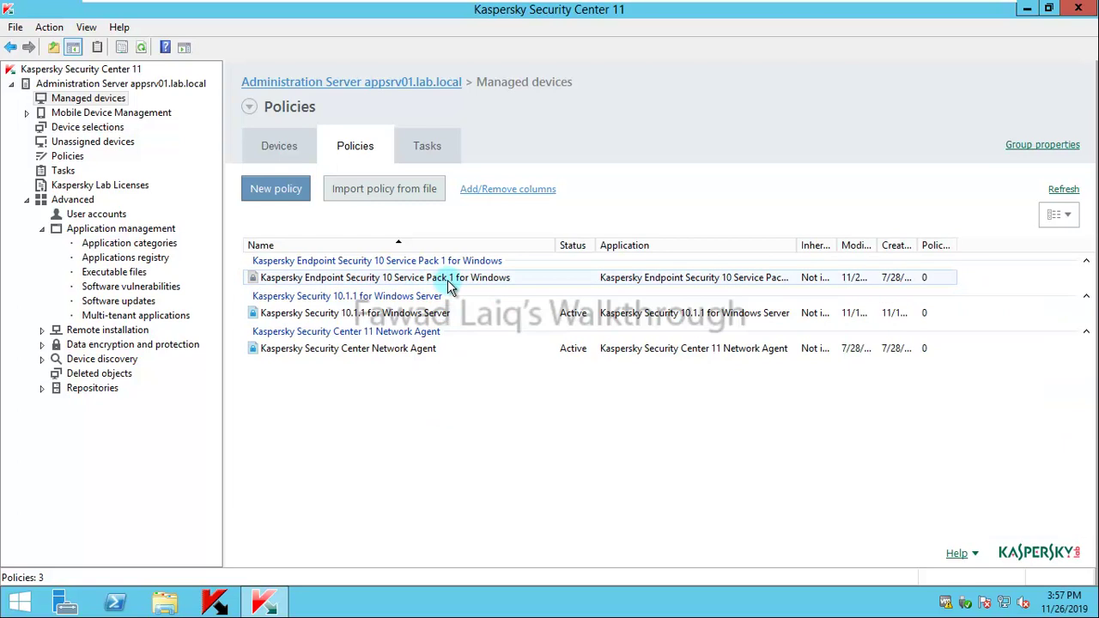
pyautogui.rightClick(454, 284)
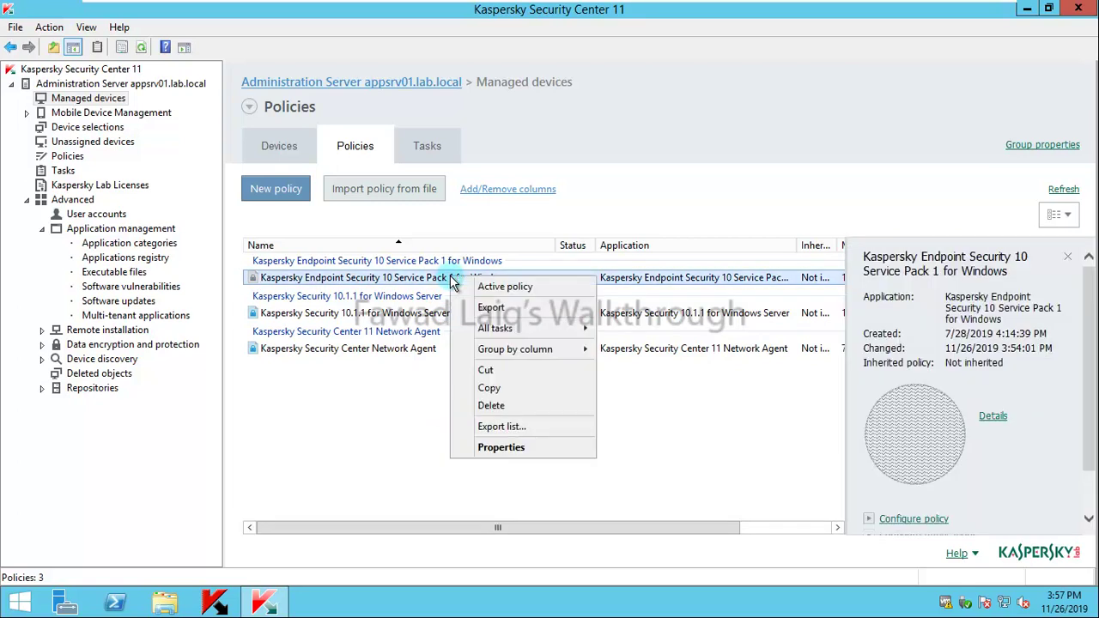
pyautogui.click(507, 289)
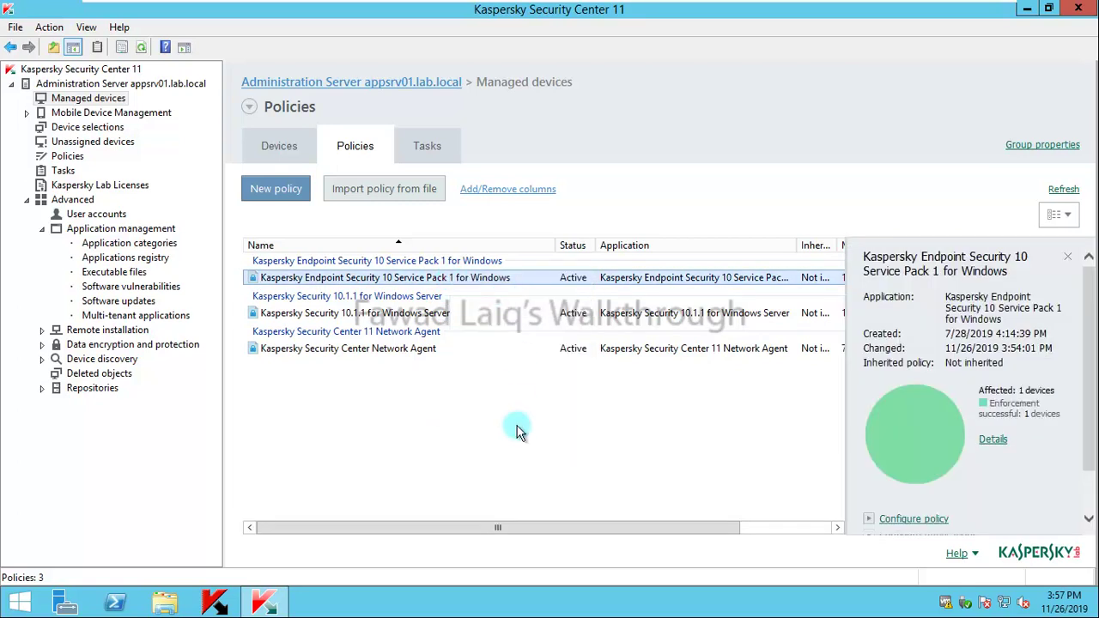
# Step: Check the policy enforcement details to confirm WS01 finished enforcement
pyautogui.click(994, 440)
pyautogui.click(663, 177)
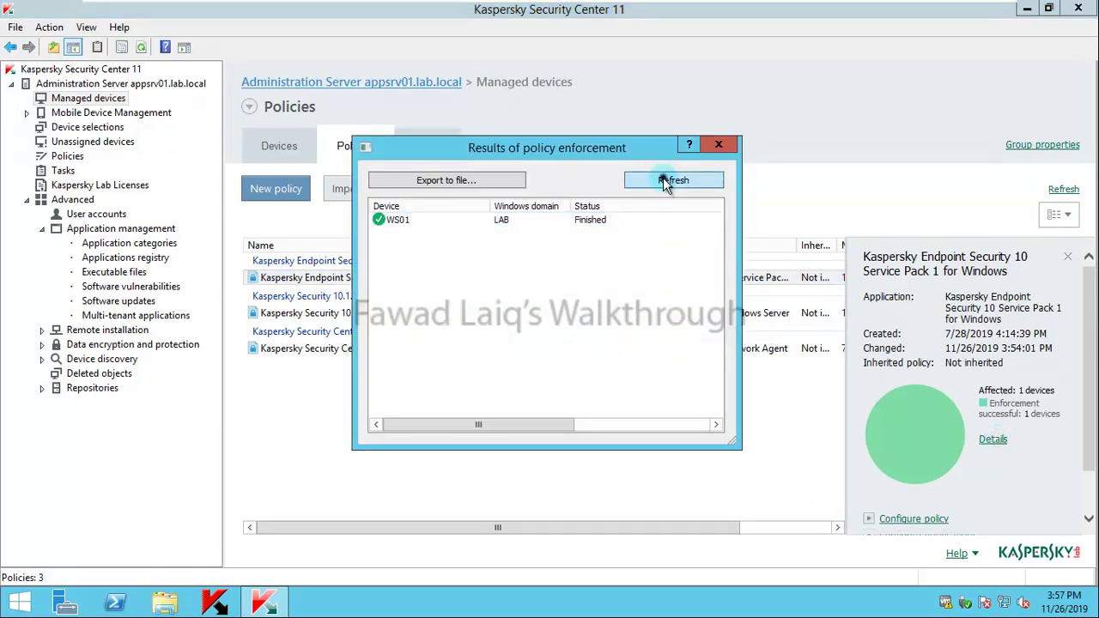
pyautogui.click(714, 140)
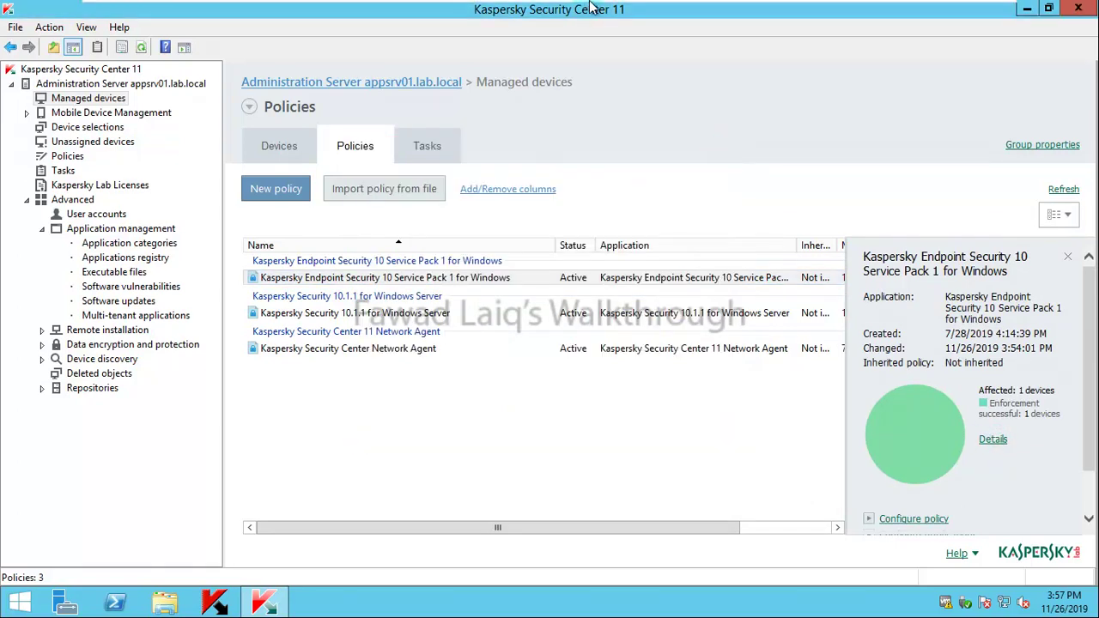
# Step: On the Windows 7 VM, close the Thunderbird crash reporter and refresh the desktop
pyautogui.moveTo(787, 8)
pyautogui.click(687, 12)
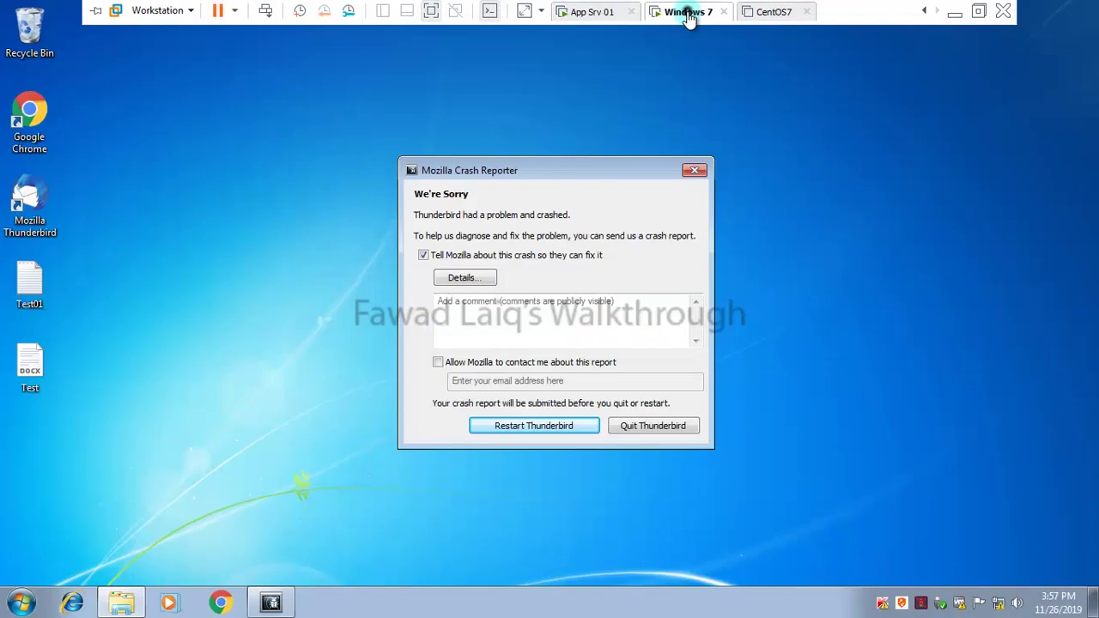
pyautogui.click(698, 168)
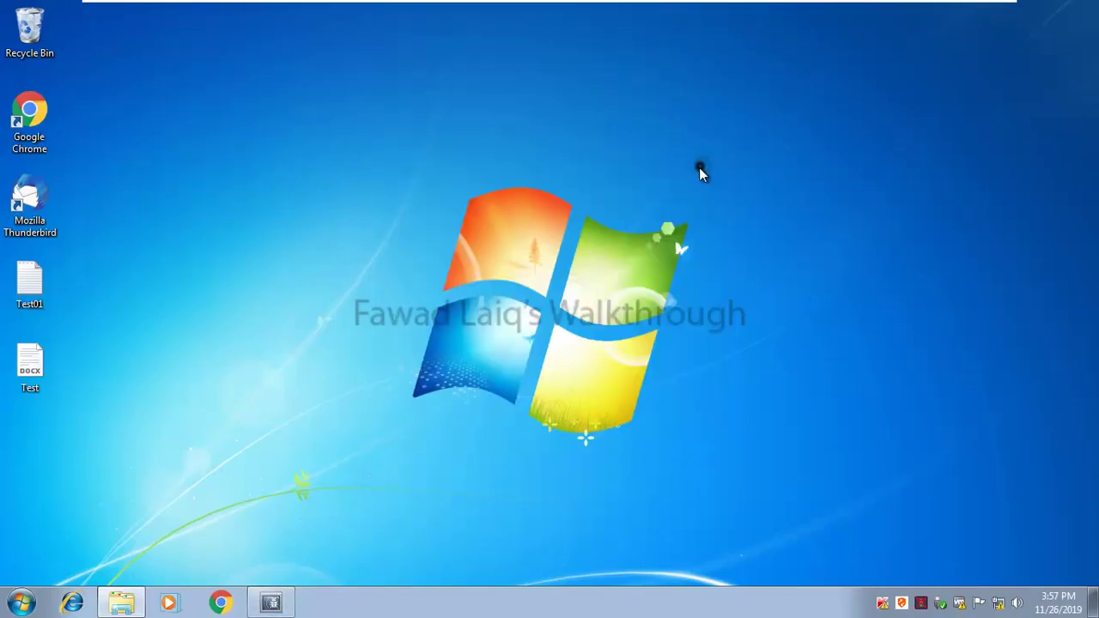
pyautogui.rightClick(393, 316)
pyautogui.click(424, 364)
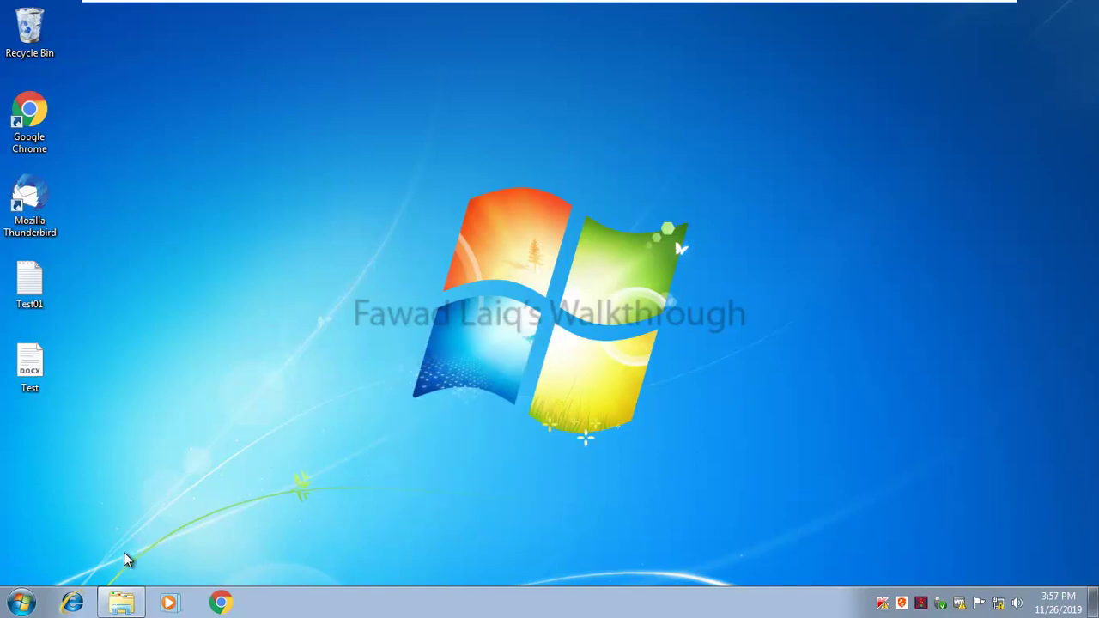
# Step: Confirm Chrome and Internet Explorer are both blocked, dismissing the access errors and Kaspersky notice
pyautogui.click(221, 603)
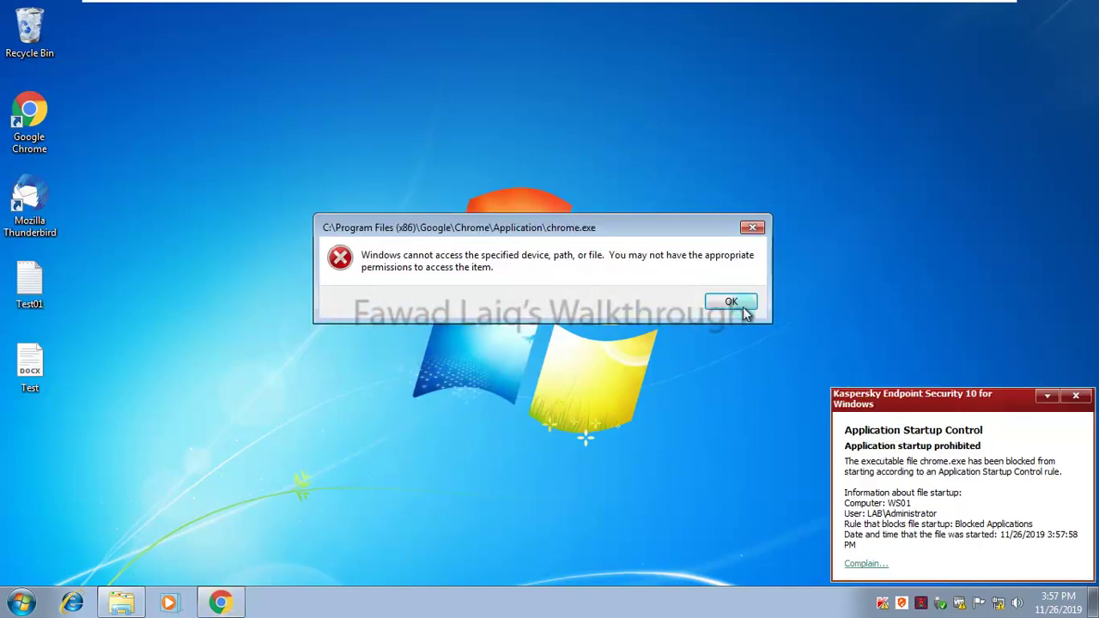
pyautogui.click(752, 227)
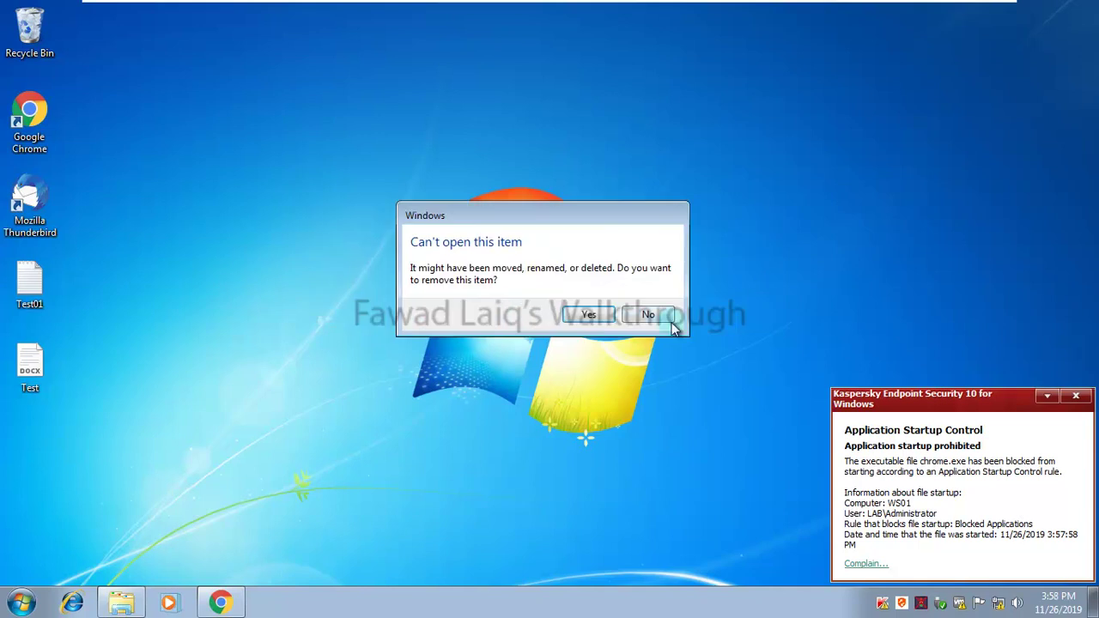
pyautogui.click(649, 315)
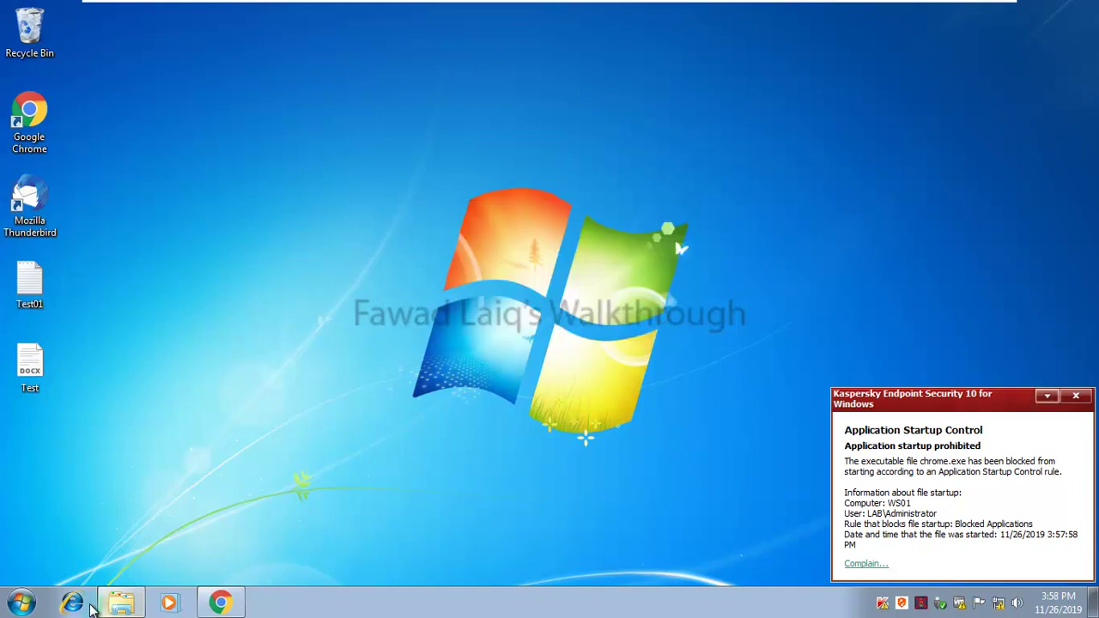
pyautogui.click(72, 604)
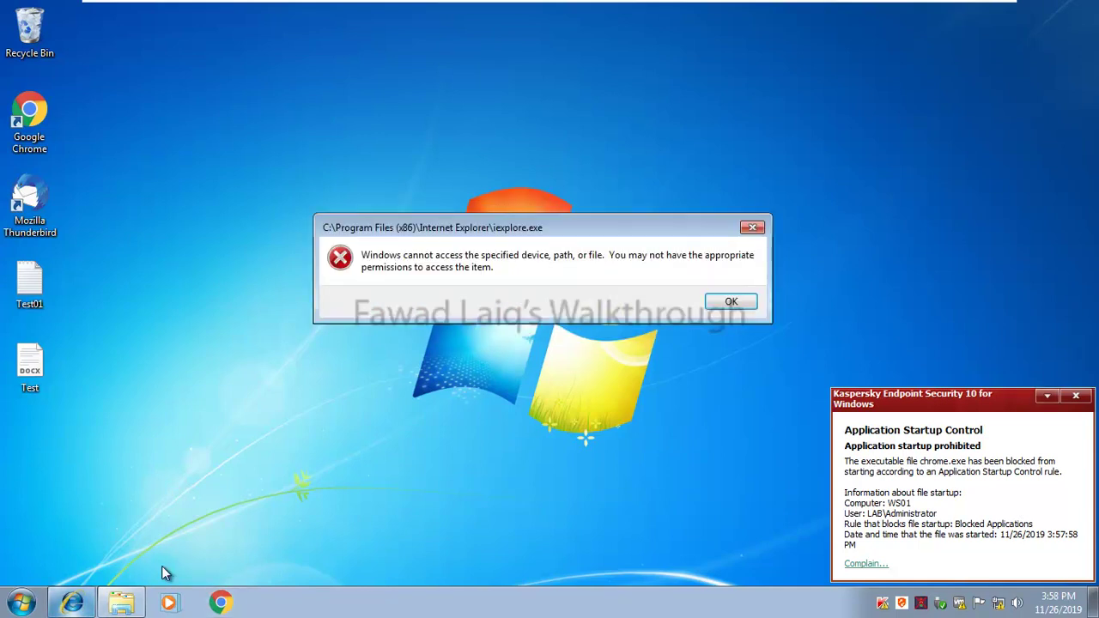
pyautogui.click(734, 302)
pyautogui.click(657, 315)
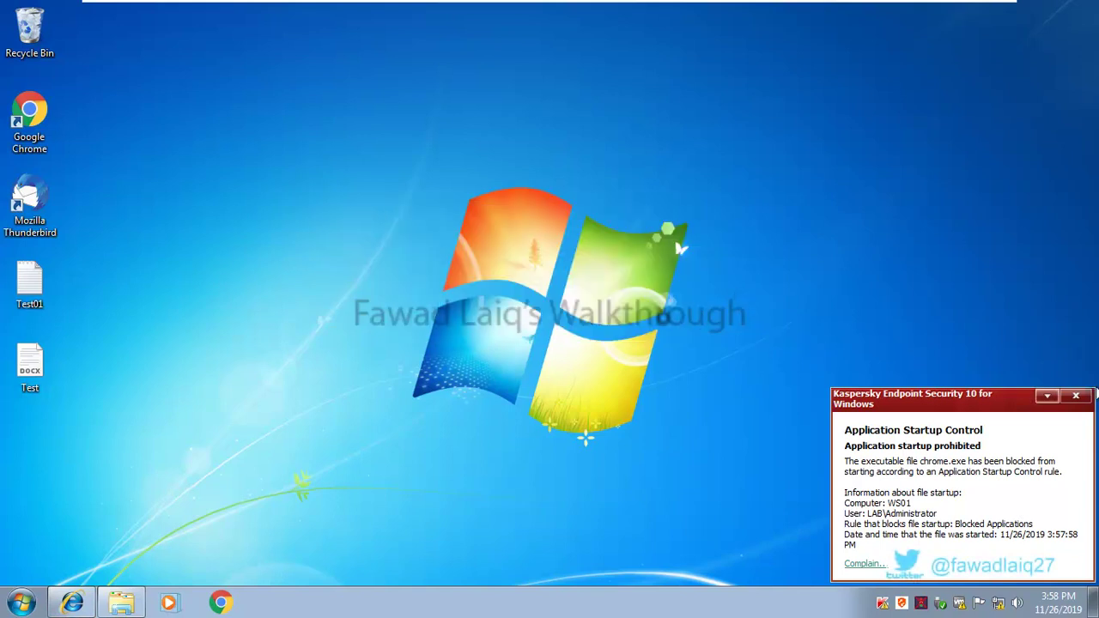
pyautogui.click(1076, 395)
pyautogui.rightClick(498, 254)
pyautogui.click(557, 307)
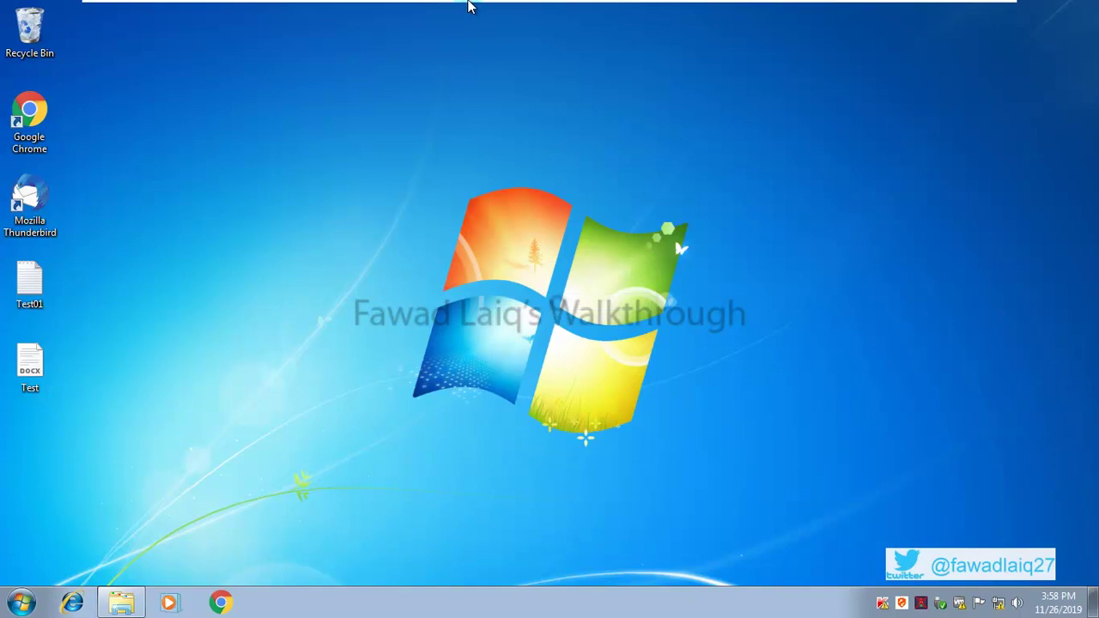
# Step: Back on the server, run All tasks > Force synchronization on WS01 in the Devices list
pyautogui.moveTo(471, 5)
pyautogui.click(604, 12)
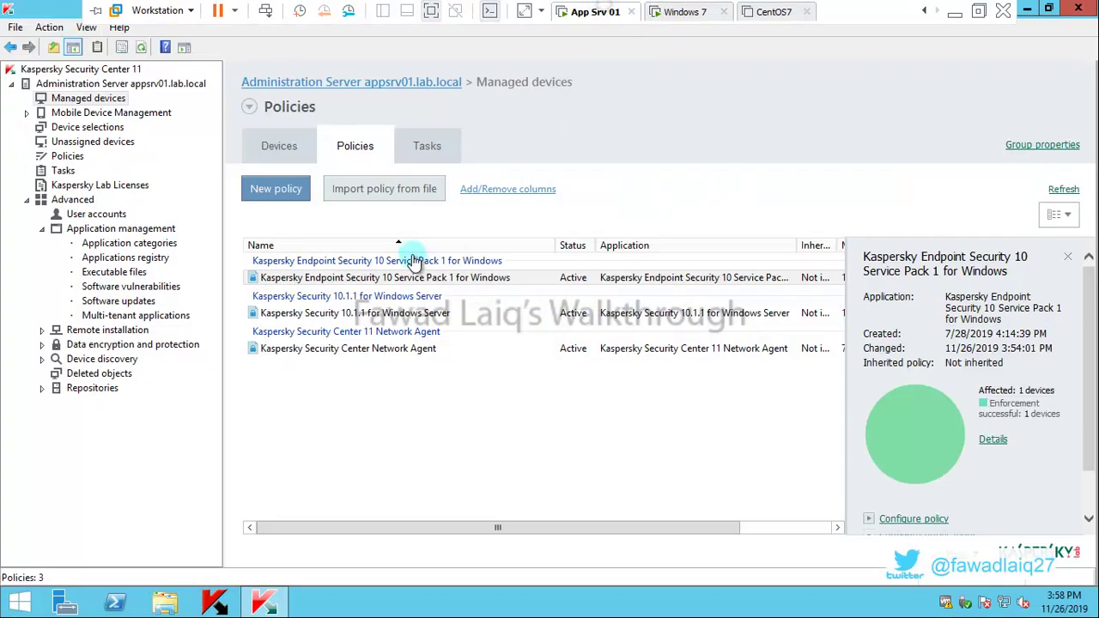
pyautogui.click(280, 151)
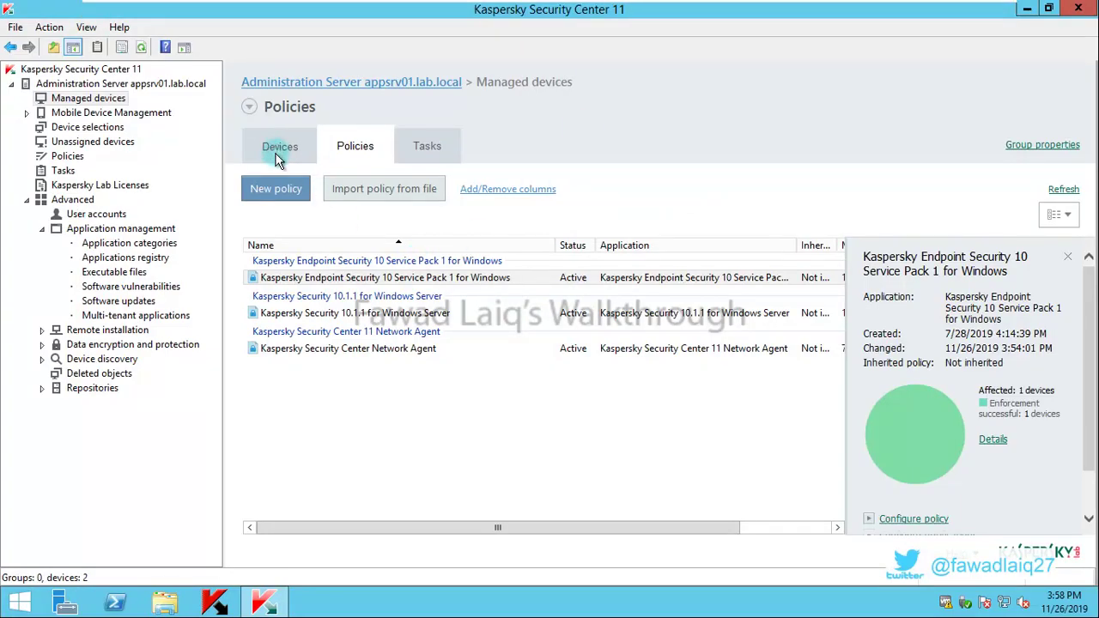
pyautogui.rightClick(277, 294)
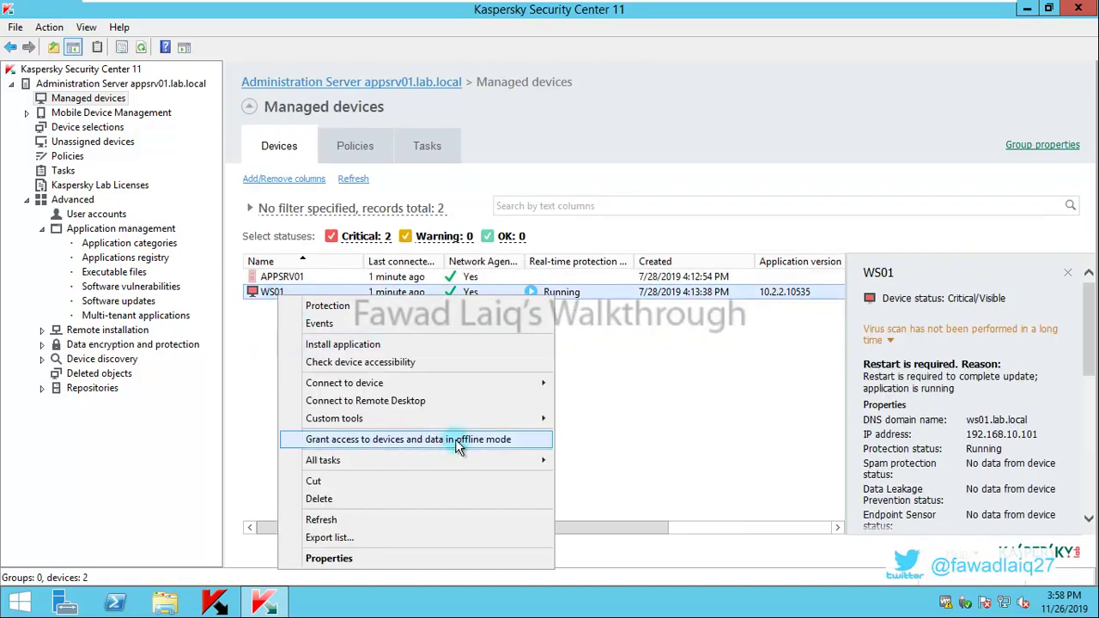
pyautogui.moveTo(505, 464)
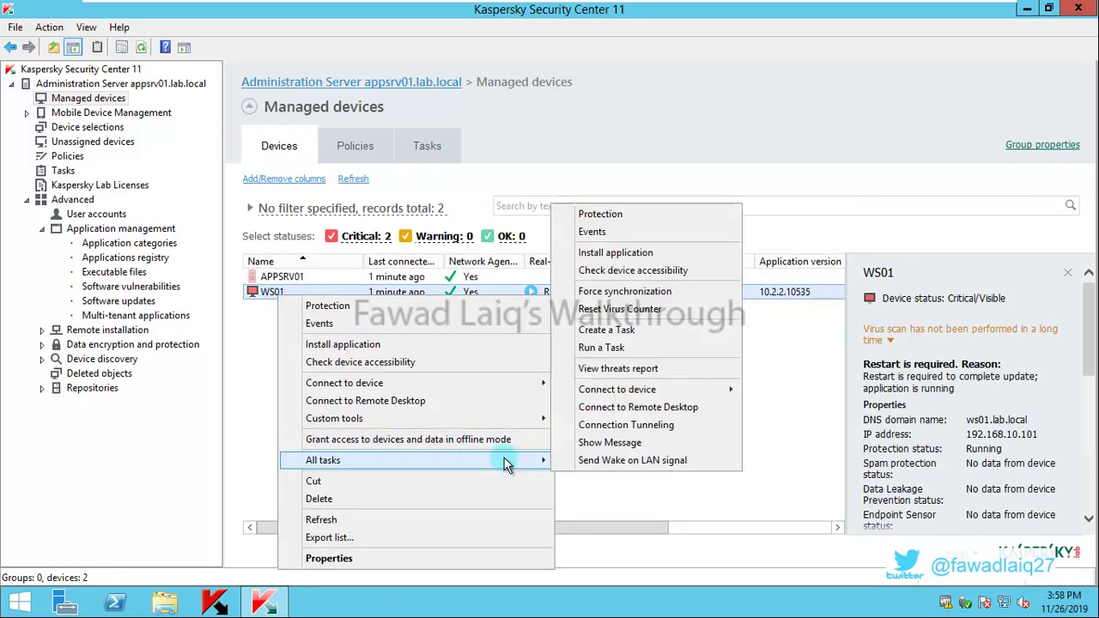
pyautogui.click(635, 295)
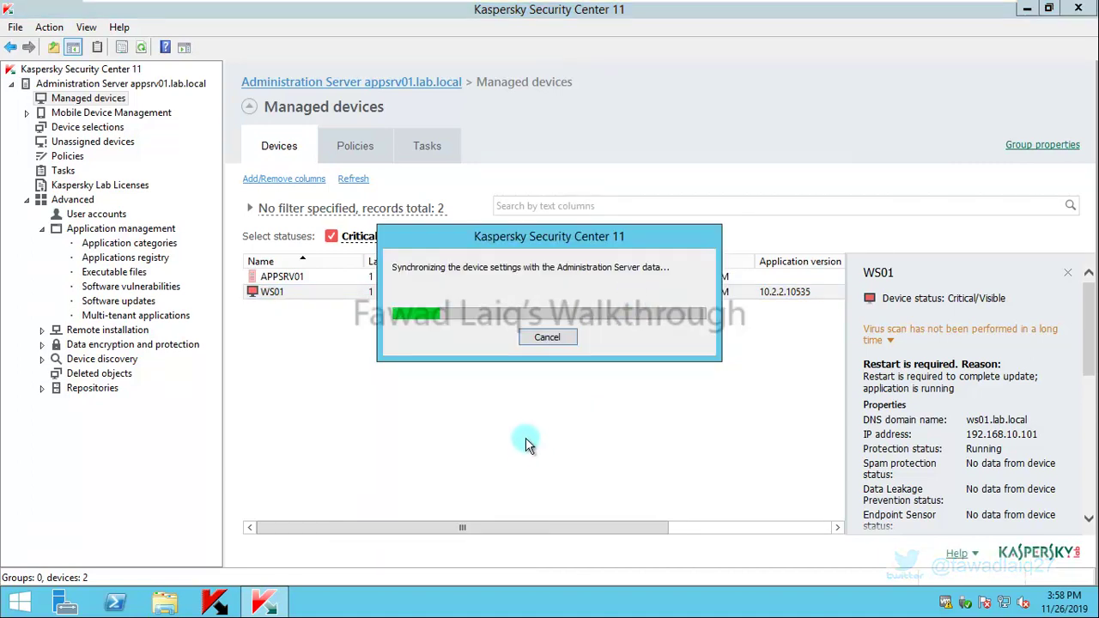
pyautogui.click(526, 443)
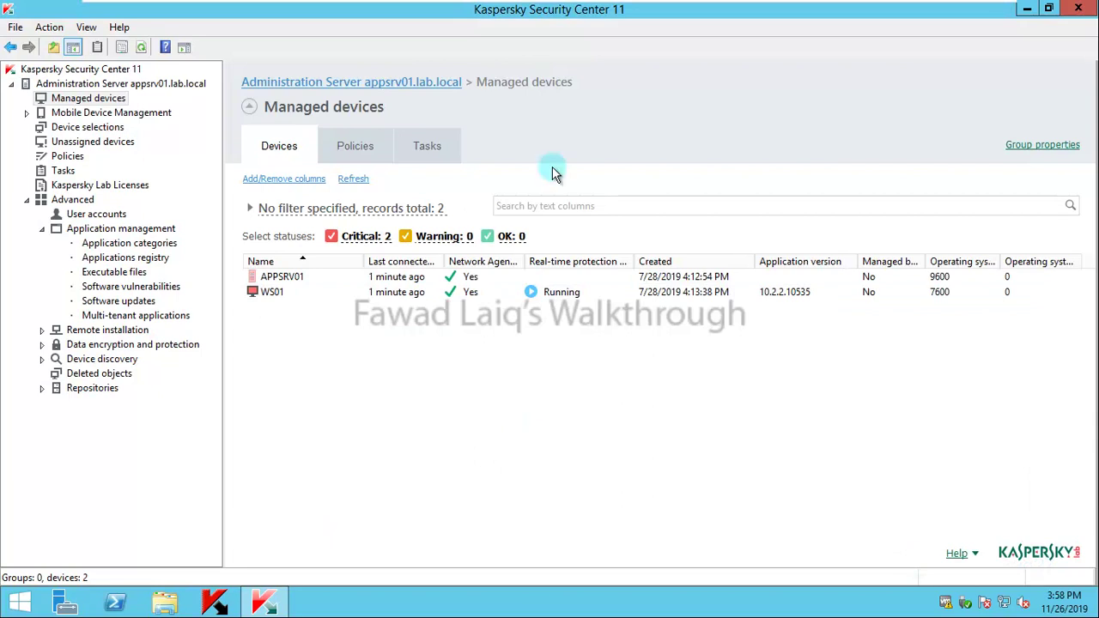
# Step: On the Windows 7 VM, launch Internet Explorer successfully and close it again
pyautogui.click(547, 277)
pyautogui.moveTo(582, 7)
pyautogui.click(671, 18)
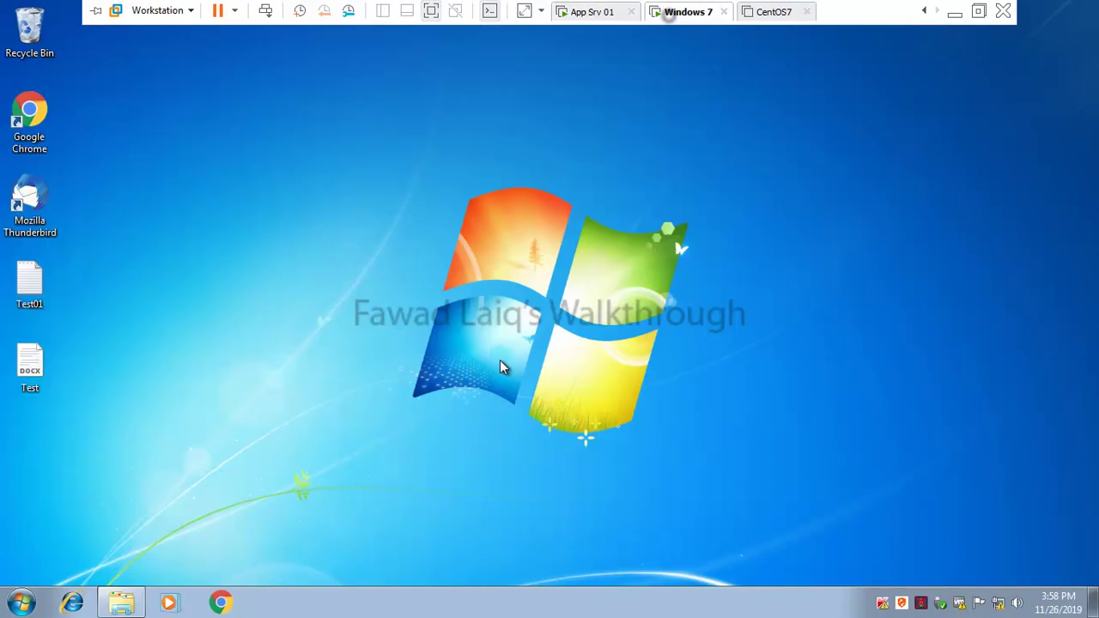
pyautogui.click(73, 606)
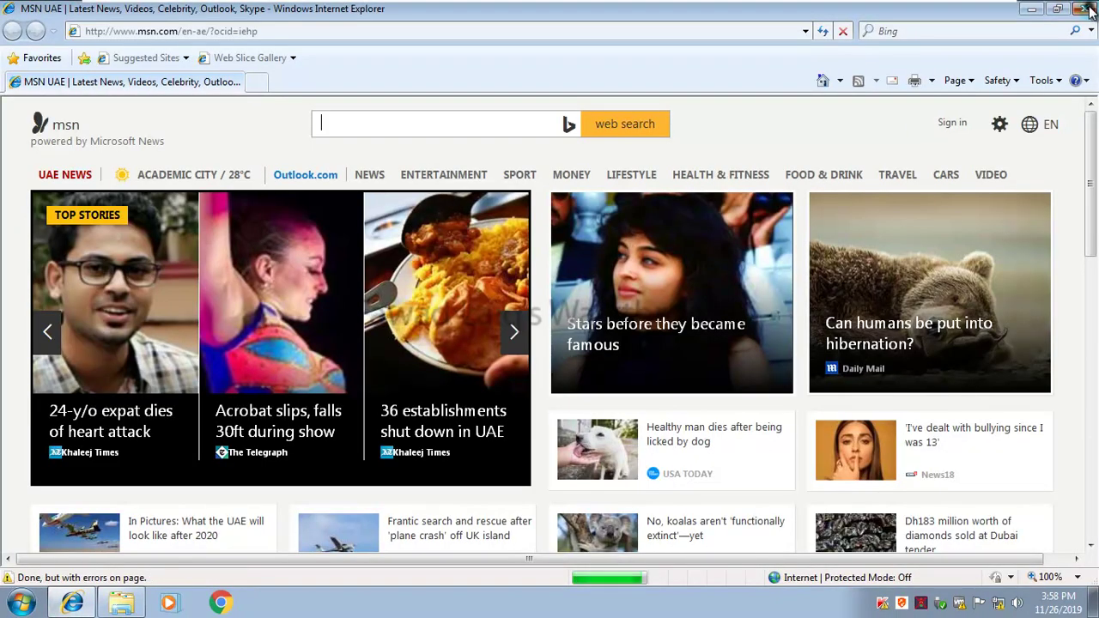
pyautogui.click(1084, 9)
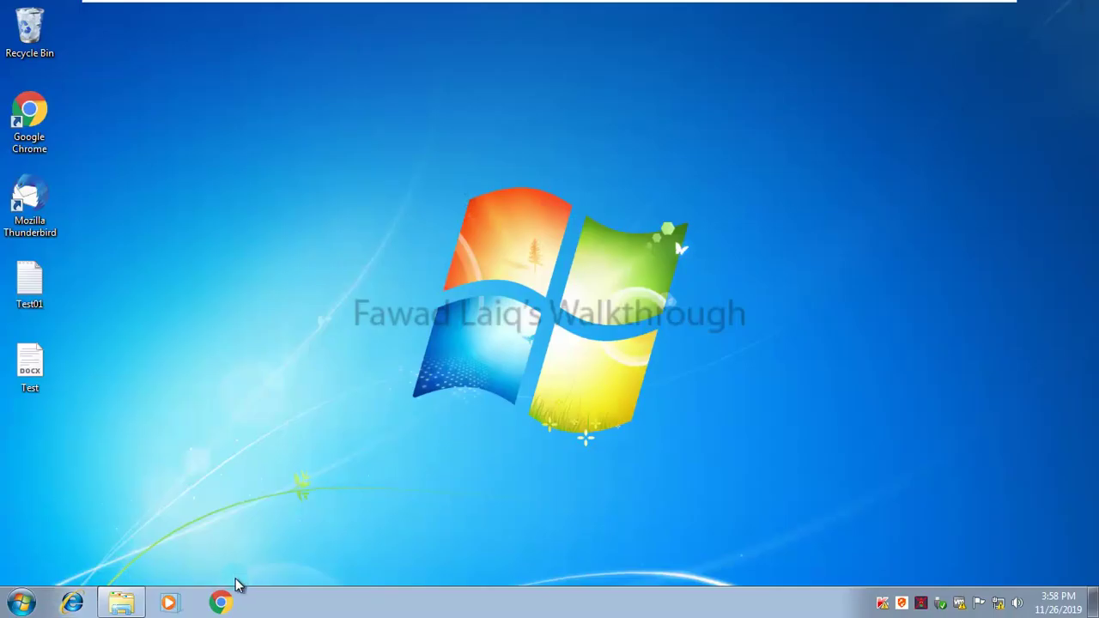
# Step: Confirm Chrome is still blocked, dismiss the errors, and return to the App Srv 01 server
pyautogui.click(221, 605)
pyautogui.click(740, 301)
pyautogui.click(1075, 395)
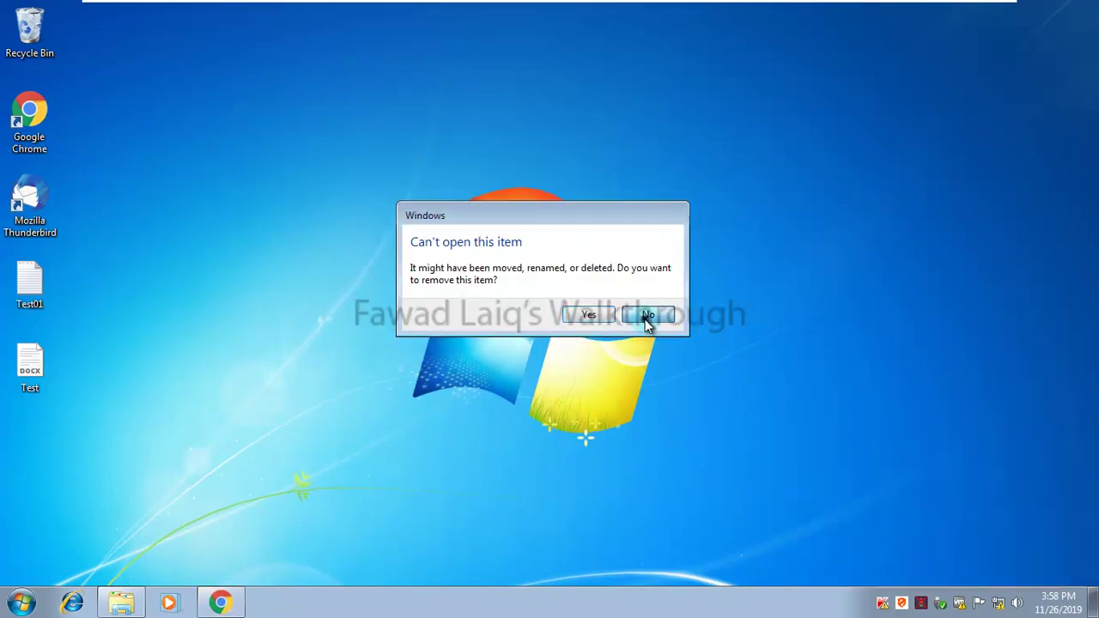
pyautogui.click(649, 316)
pyautogui.click(584, 12)
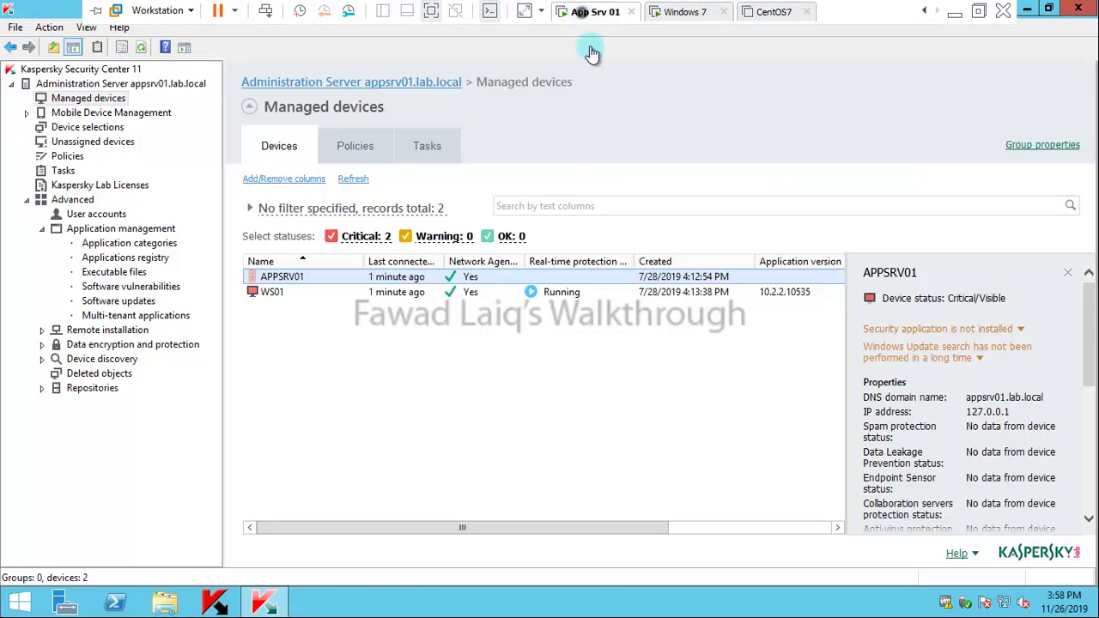
# Step: Open Blocked Applications' Conditions and start adding a KL category condition
pyautogui.click(130, 244)
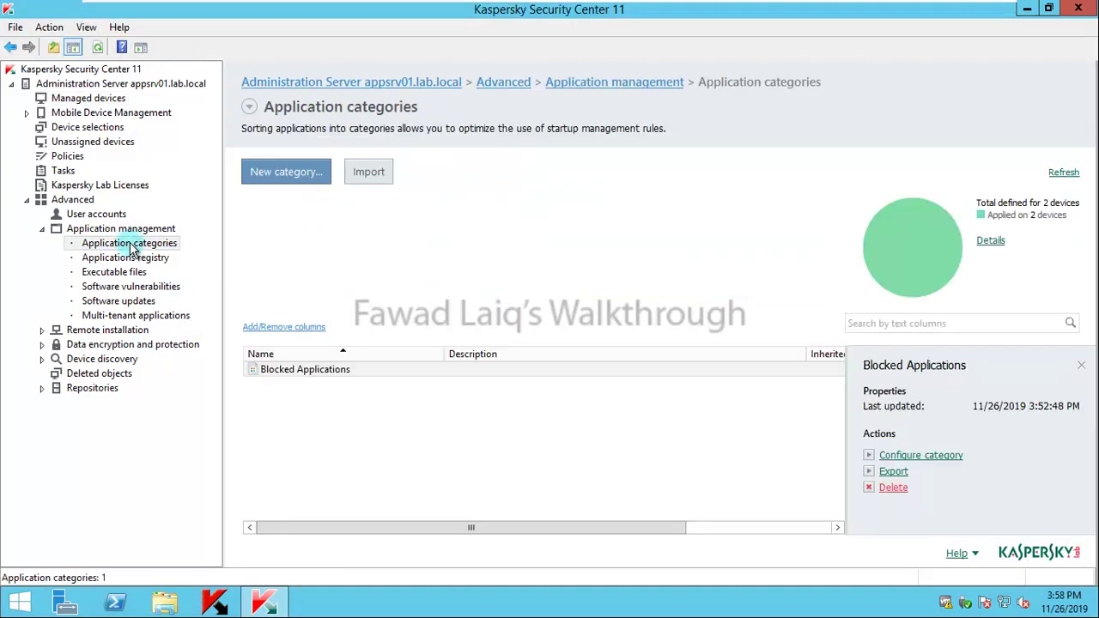
pyautogui.click(318, 371)
pyautogui.rightClick(318, 369)
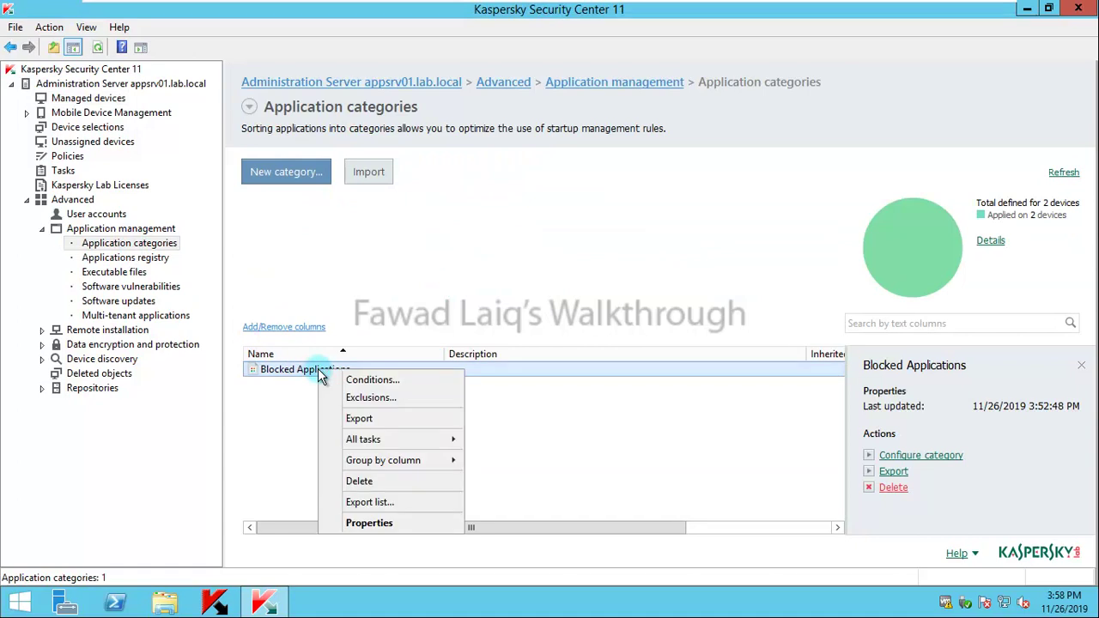
pyautogui.click(361, 381)
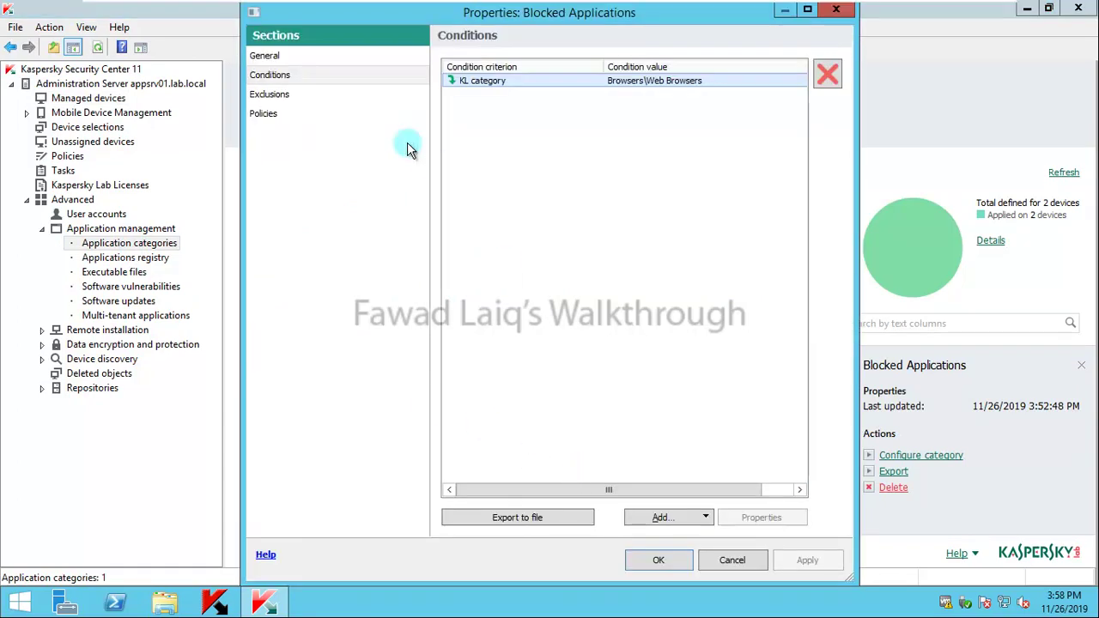
pyautogui.click(706, 518)
pyautogui.click(674, 463)
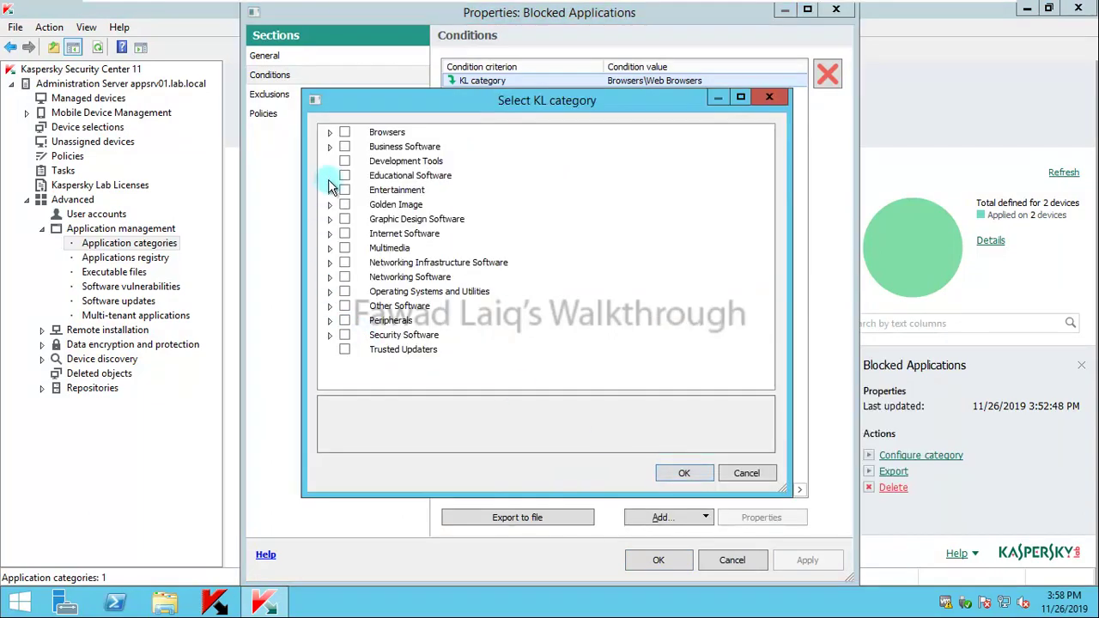
# Step: Add Business Software's Email Applications and Office Applications, then save the category
pyautogui.click(331, 148)
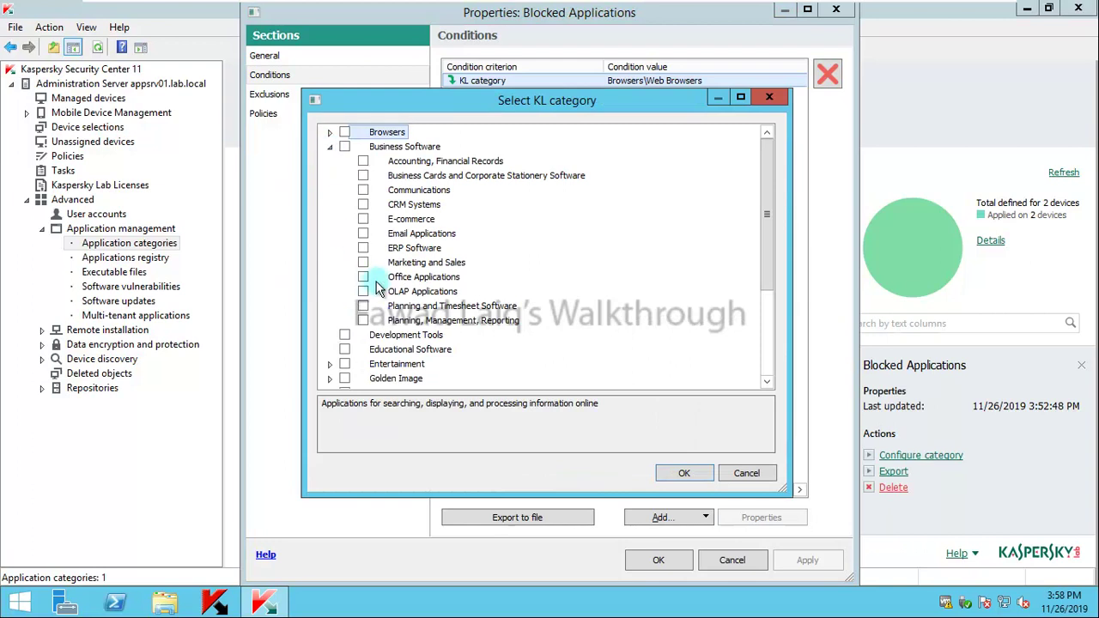
pyautogui.click(362, 277)
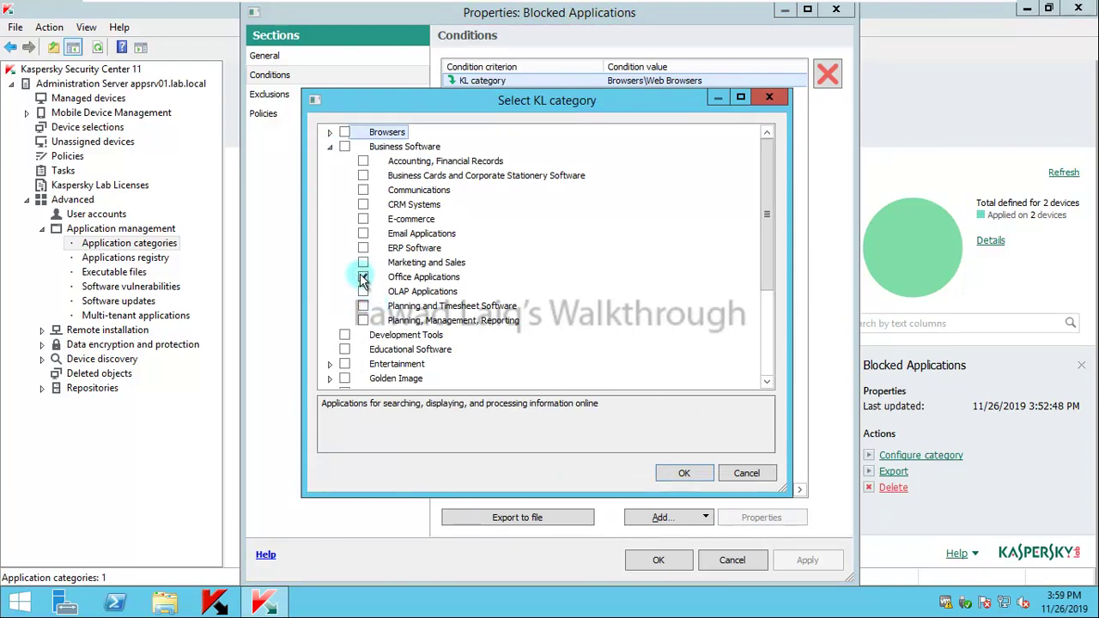
pyautogui.click(363, 234)
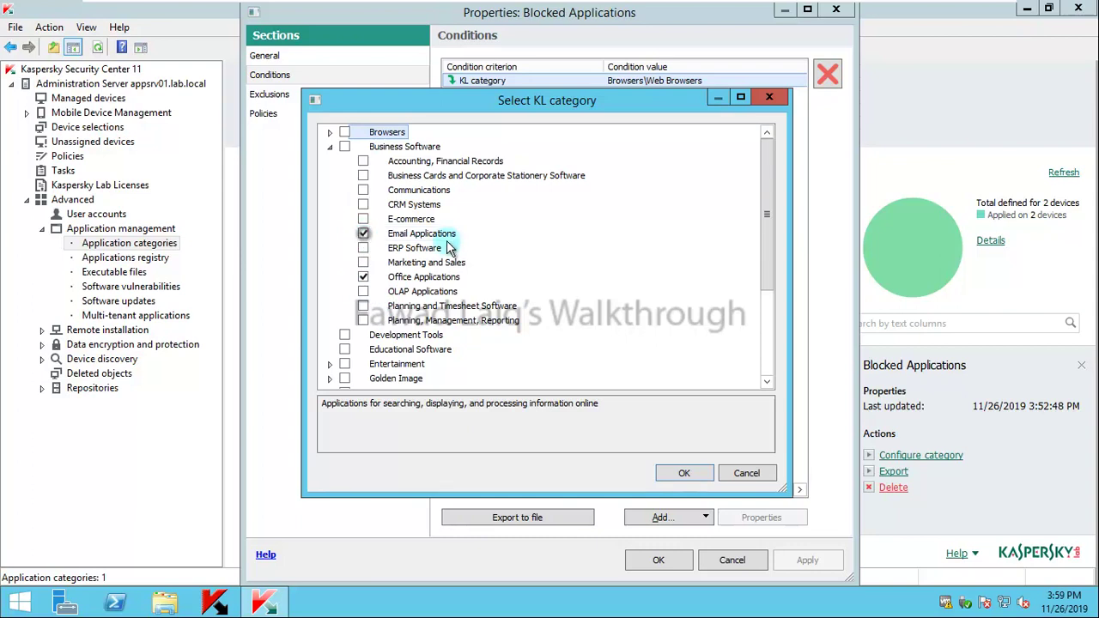
pyautogui.click(694, 478)
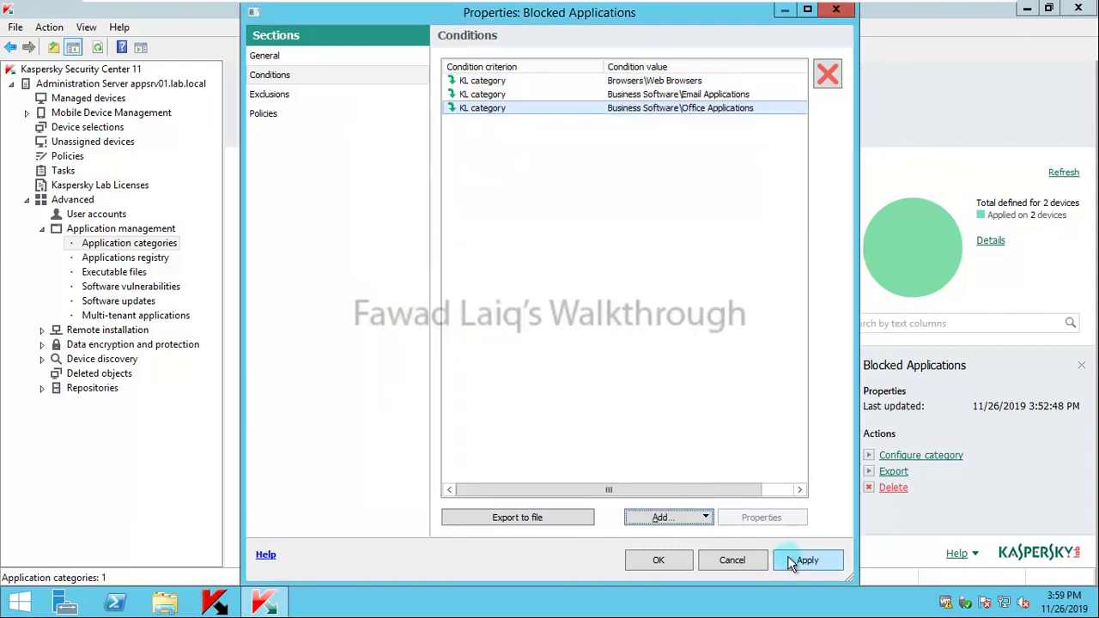
pyautogui.click(658, 562)
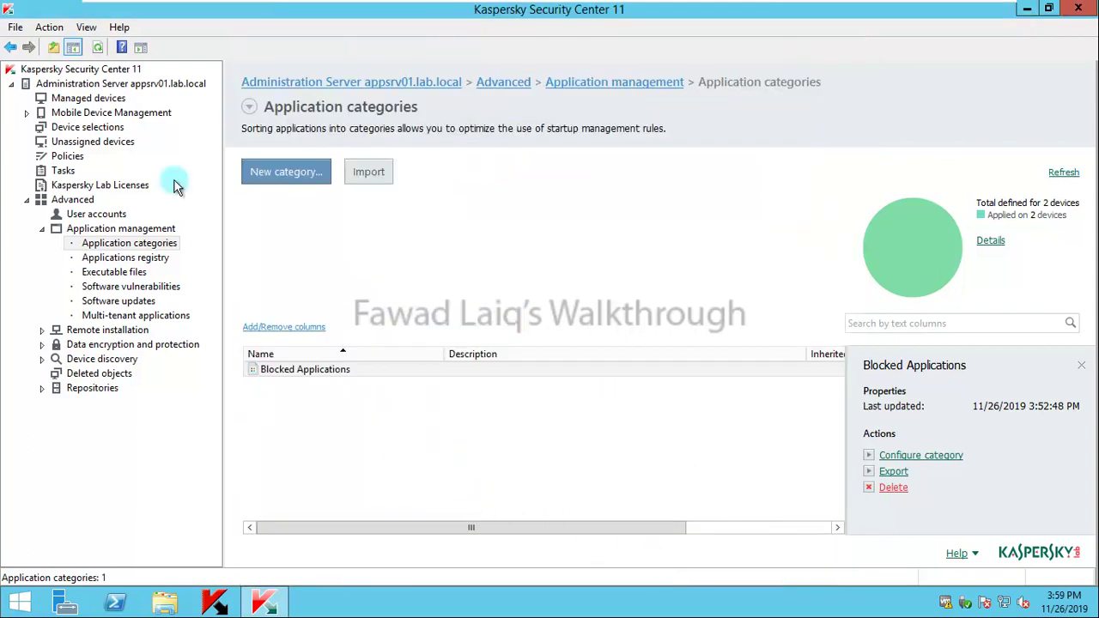
# Step: Deactivate and then reactivate the Endpoint Security 10 policy in the managed devices group
pyautogui.click(95, 99)
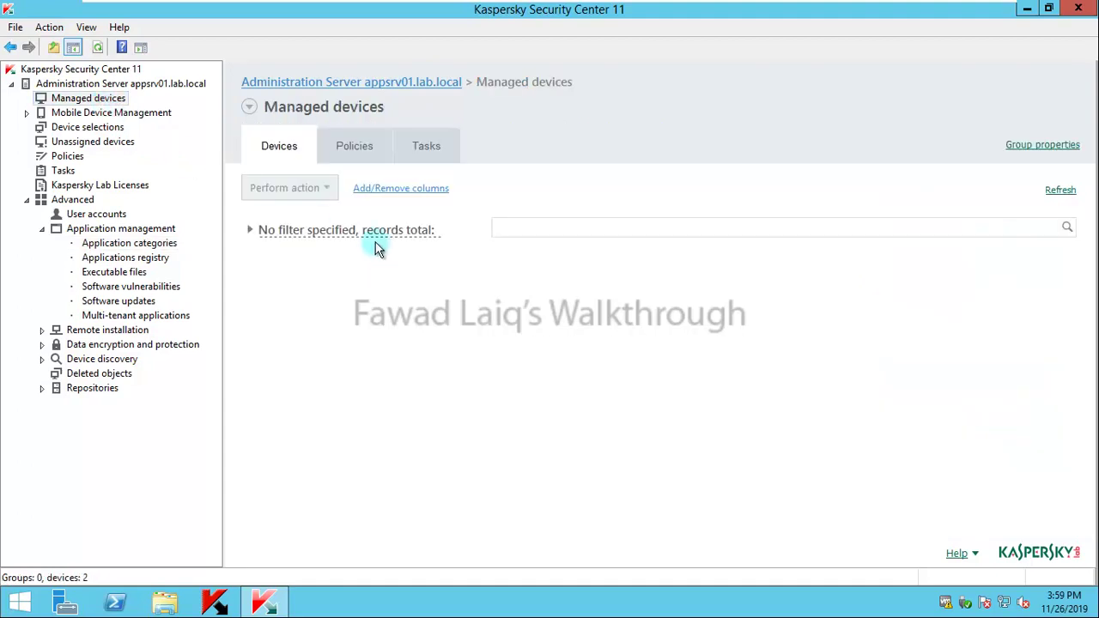
pyautogui.click(353, 147)
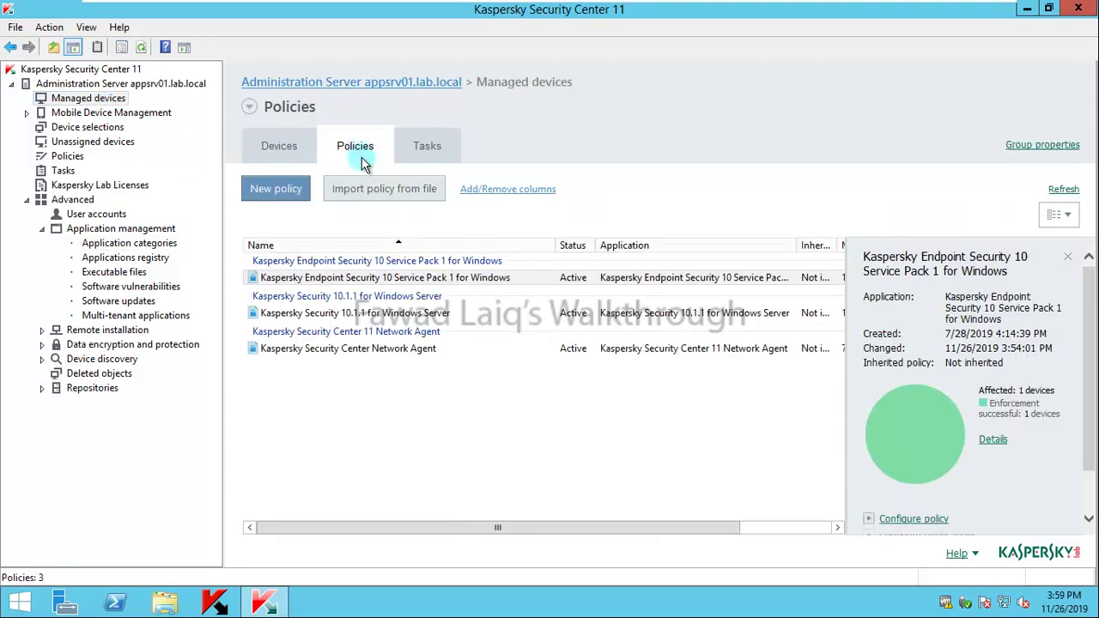
pyautogui.click(396, 277)
pyautogui.rightClick(406, 284)
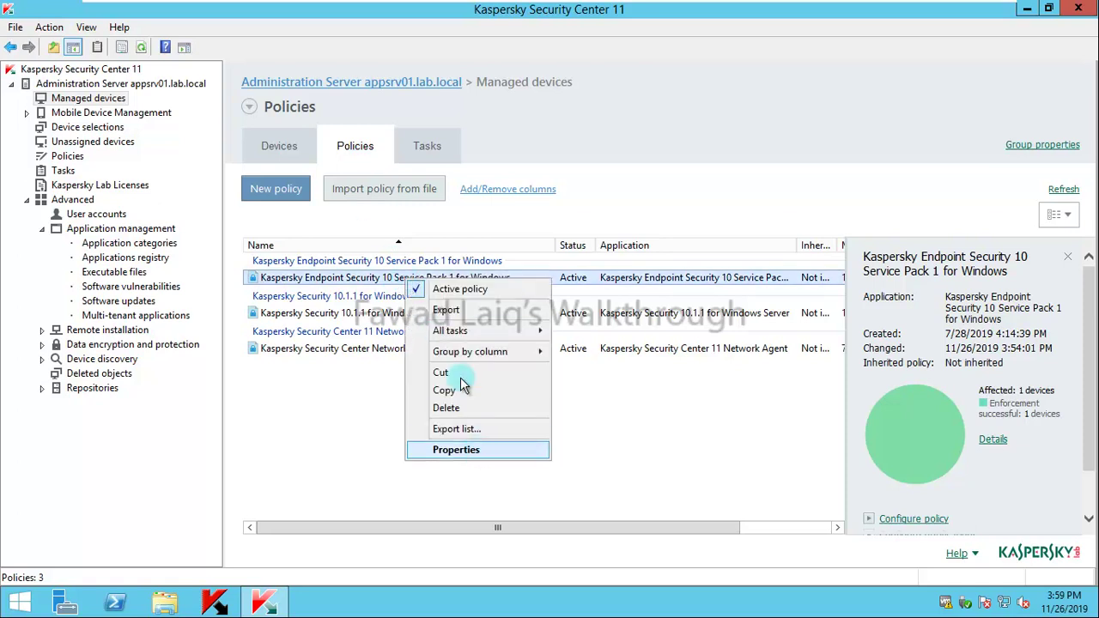
pyautogui.click(460, 290)
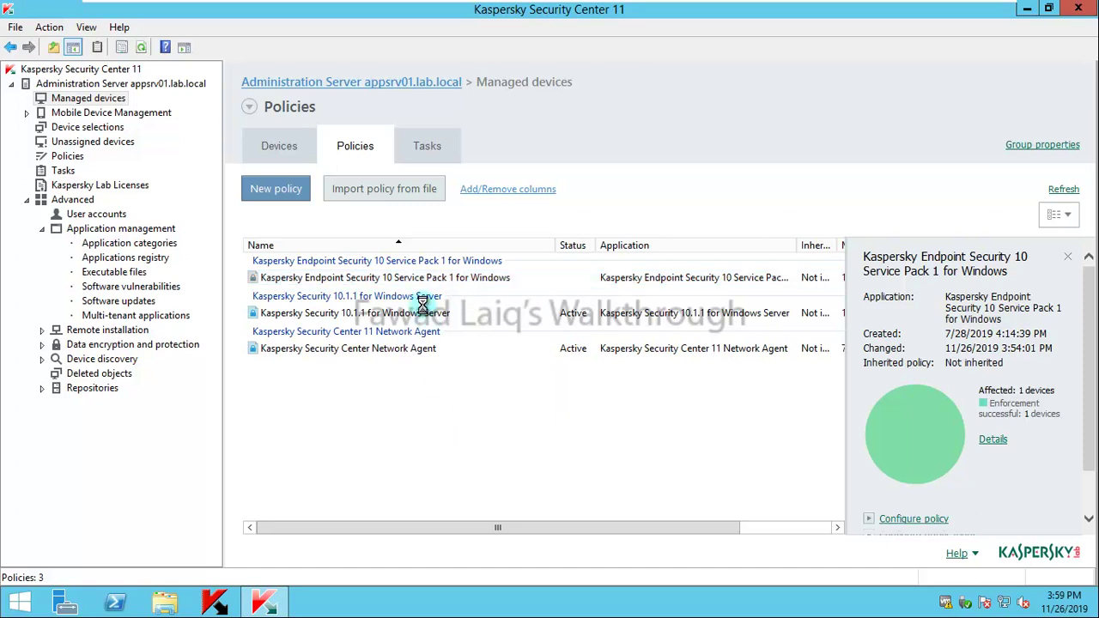
pyautogui.rightClick(421, 284)
pyautogui.click(473, 293)
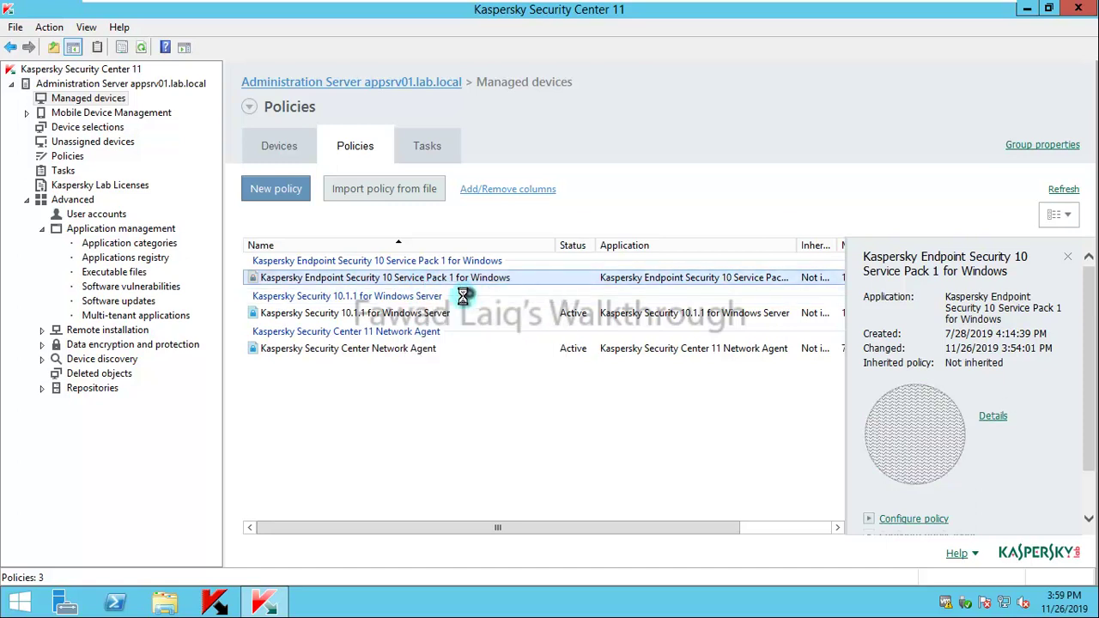
# Step: Force synchronization of the WS01 workstation with the Administration Server
pyautogui.click(280, 153)
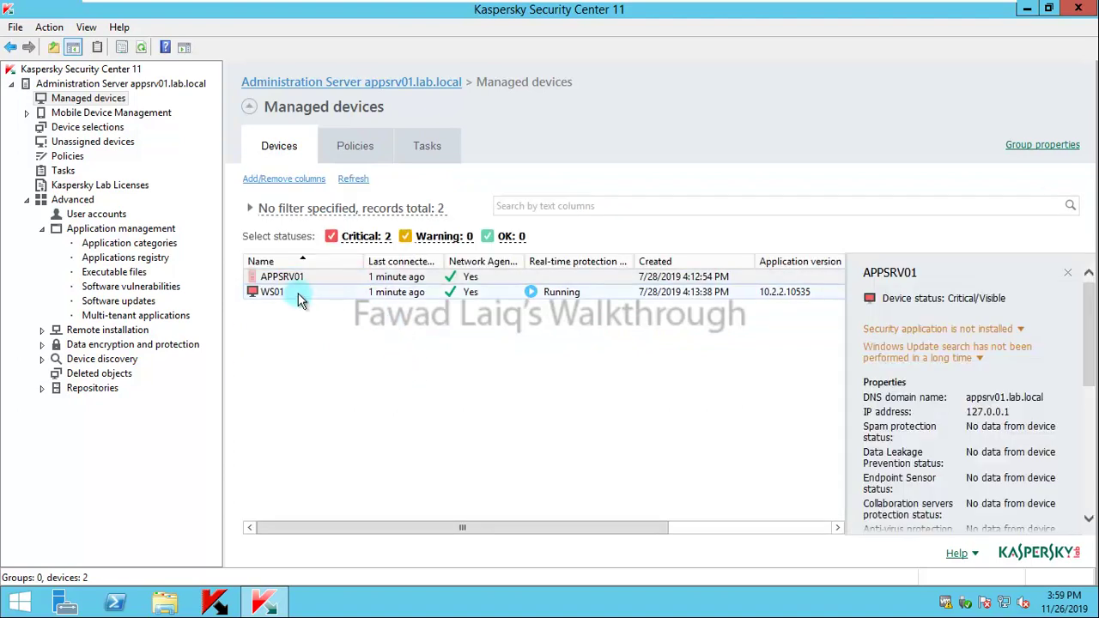
pyautogui.click(294, 293)
pyautogui.rightClick(295, 294)
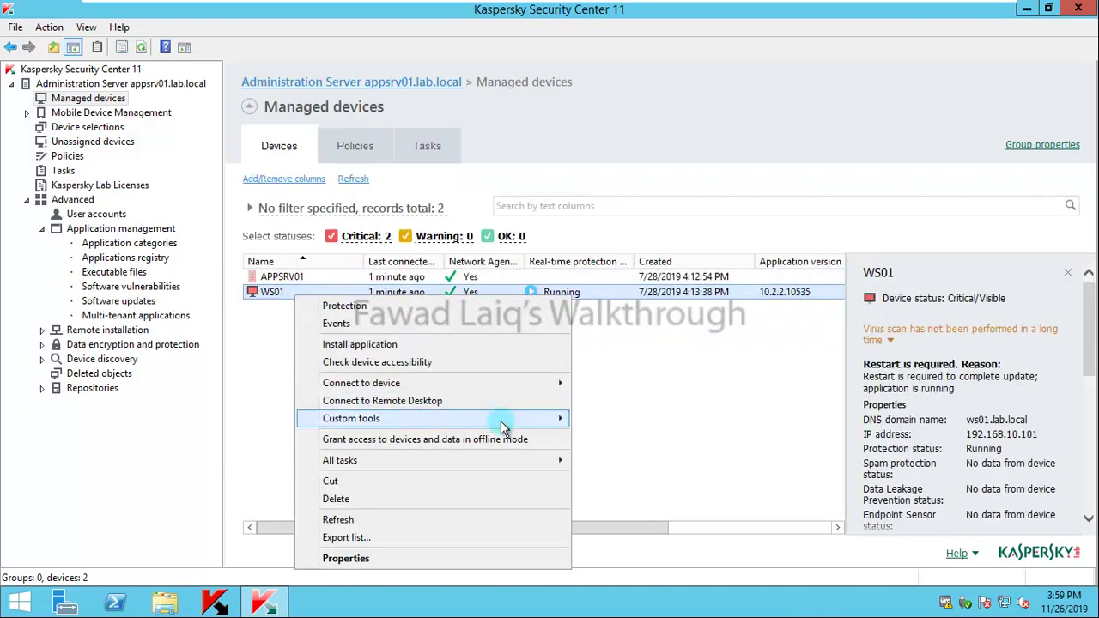
pyautogui.moveTo(556, 462)
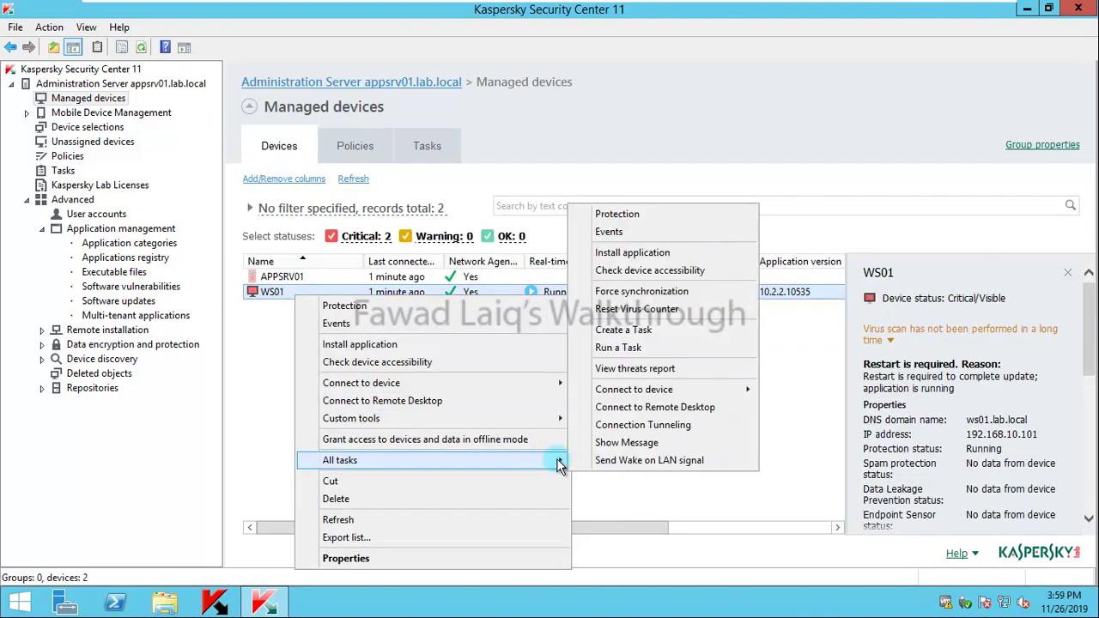
pyautogui.click(678, 292)
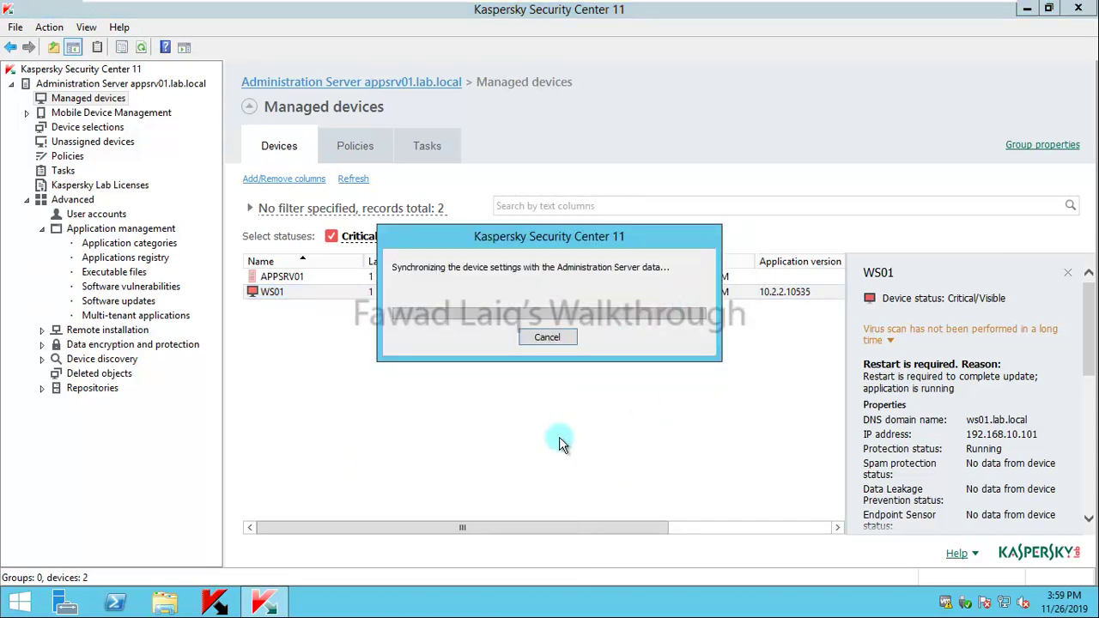
# Step: On the Windows 7 client, try launching Mozilla Thunderbird and dismiss the blocked-startup error and notification
pyautogui.click(662, 17)
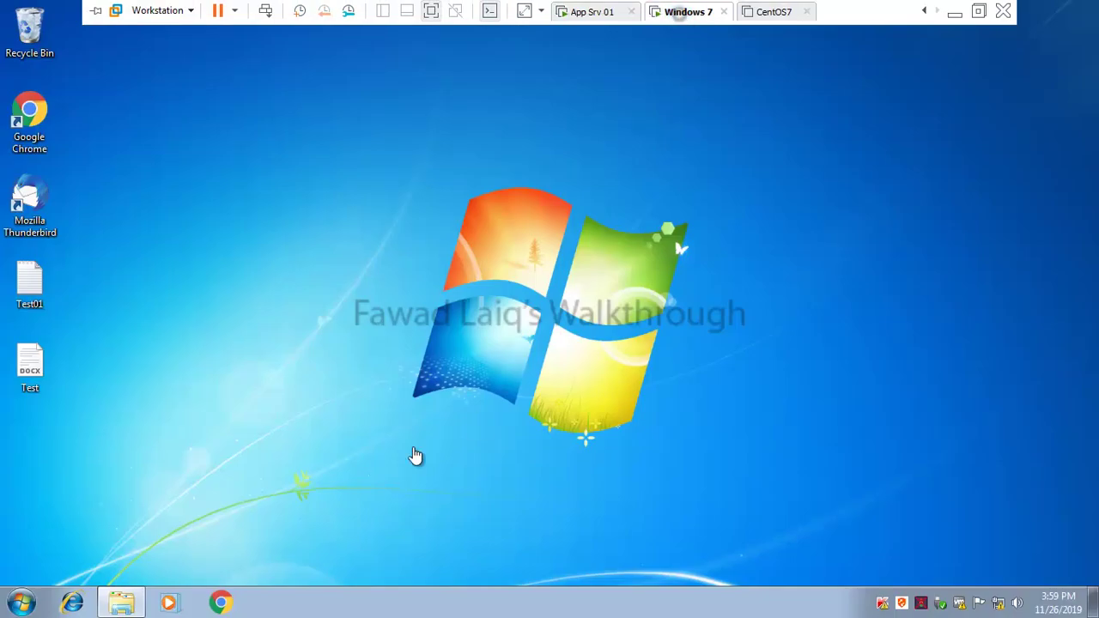
pyautogui.click(31, 218)
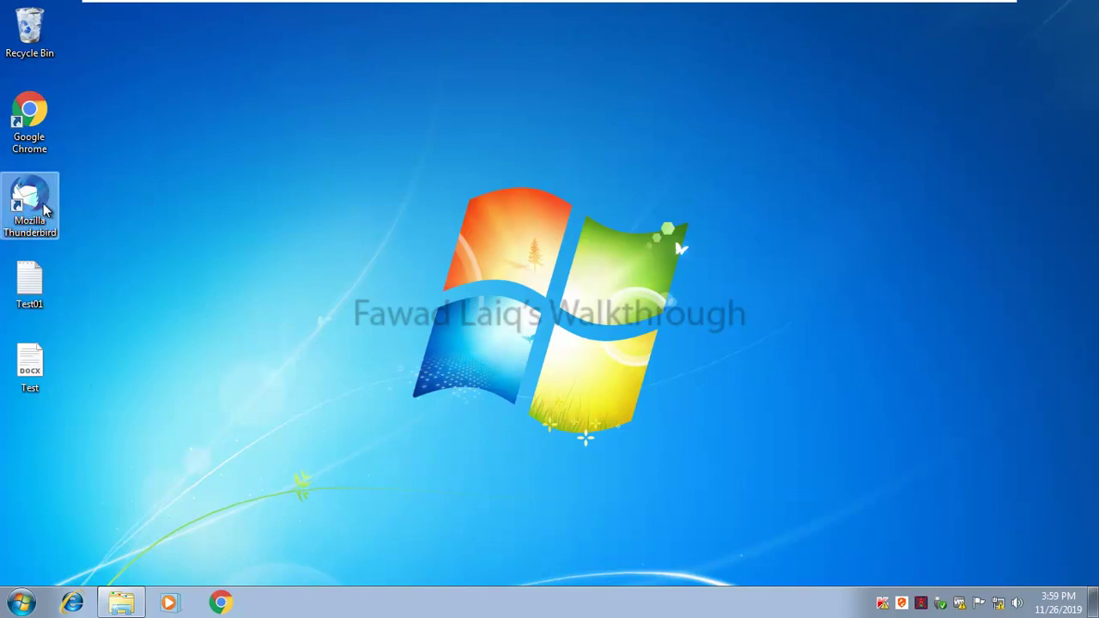
pyautogui.doubleClick(43, 206)
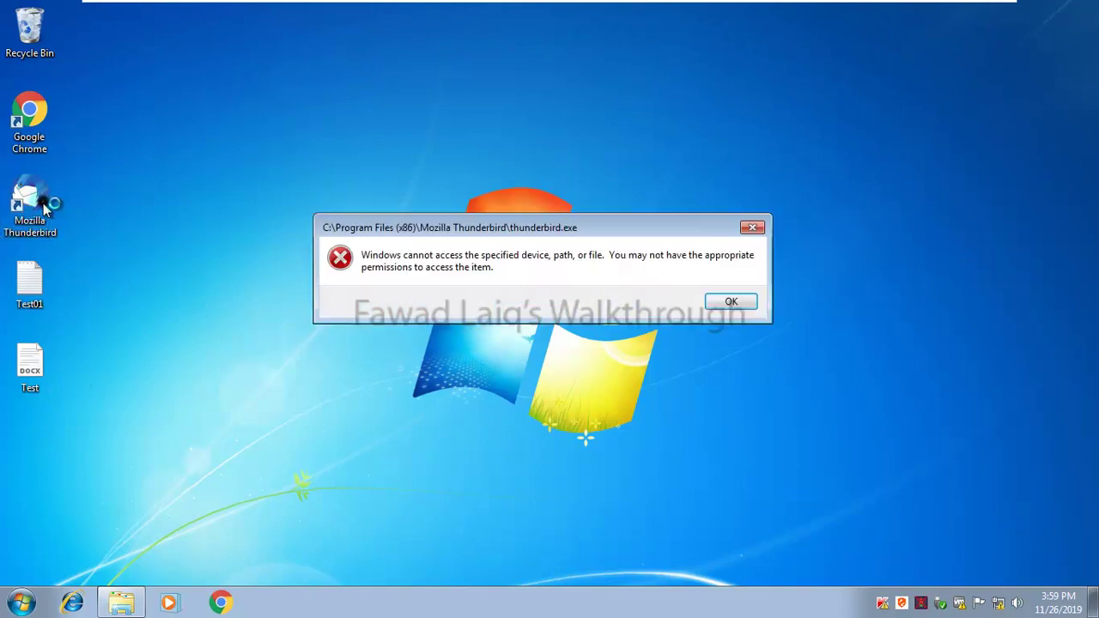
pyautogui.click(752, 228)
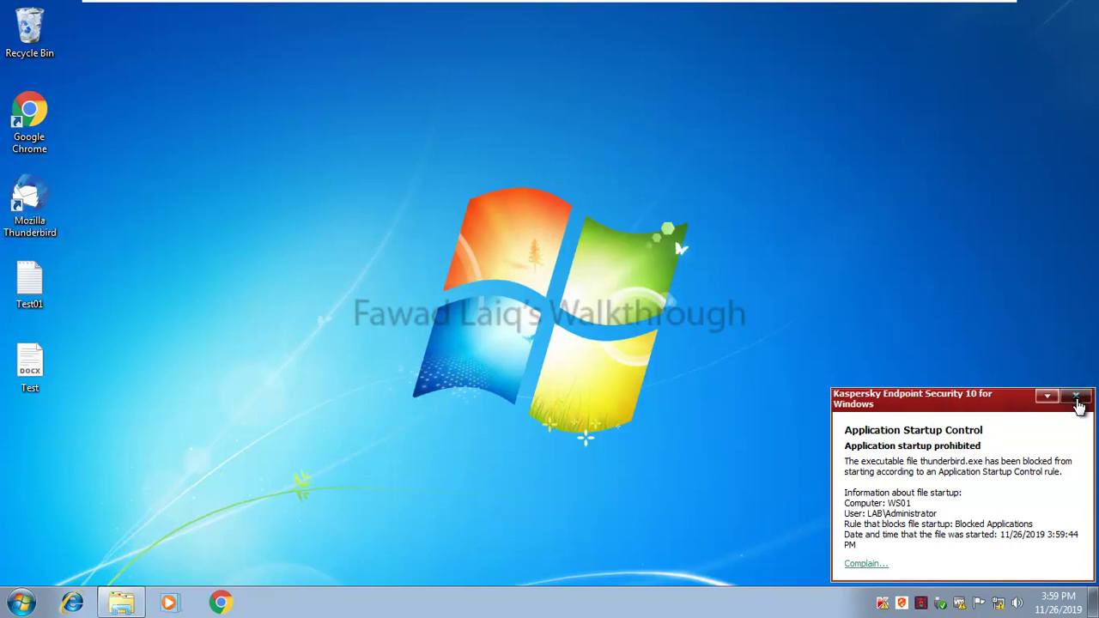
pyautogui.click(1075, 396)
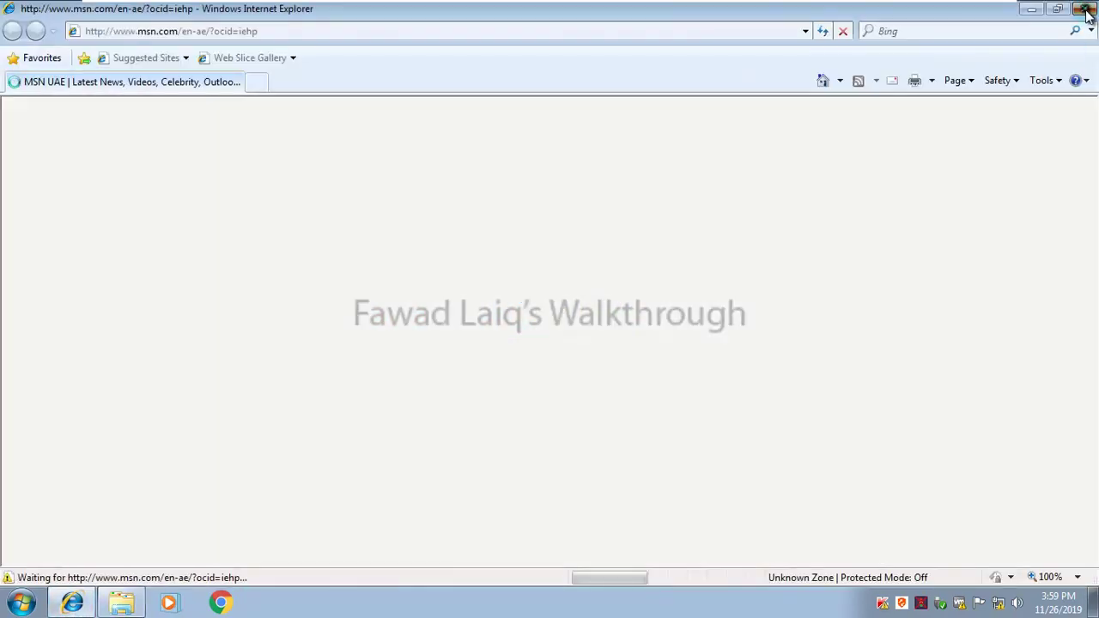
# Step: Confirm Internet Explorer still launches, then close the program list
pyautogui.click(1087, 11)
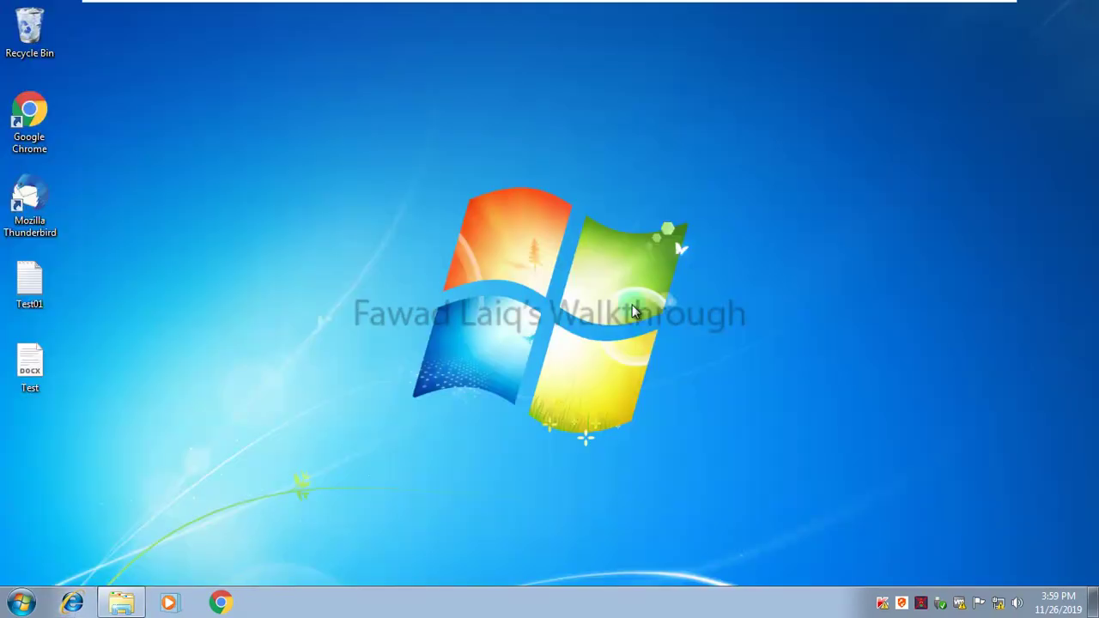
pyautogui.click(21, 603)
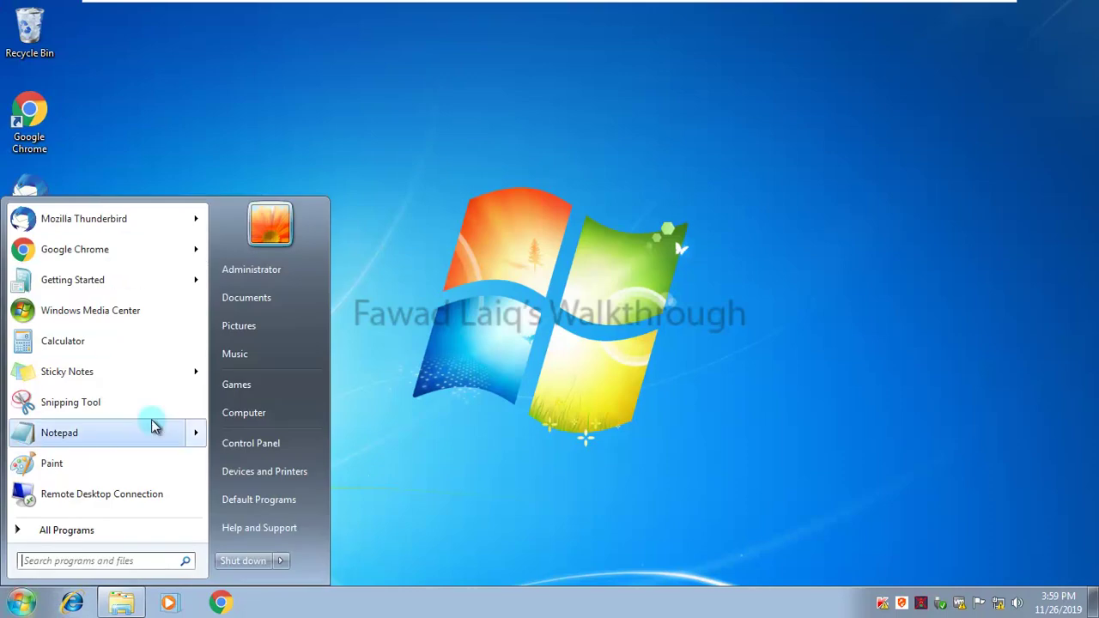
pyautogui.click(710, 527)
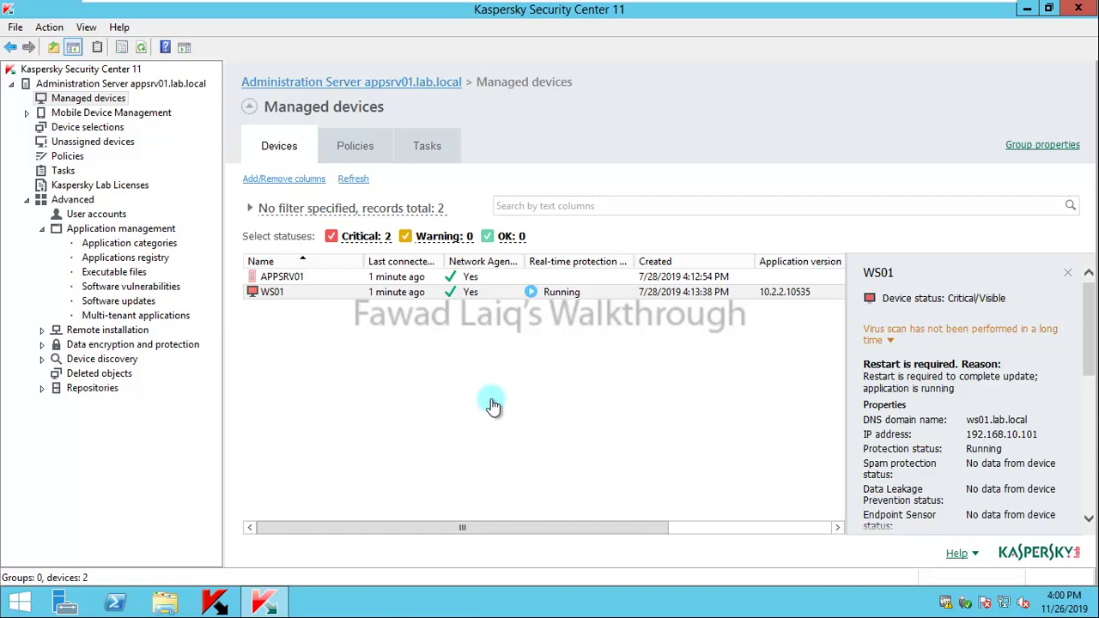
# Step: List the Administration Server's recent events and view the application startup blockage complaint
pyautogui.click(122, 85)
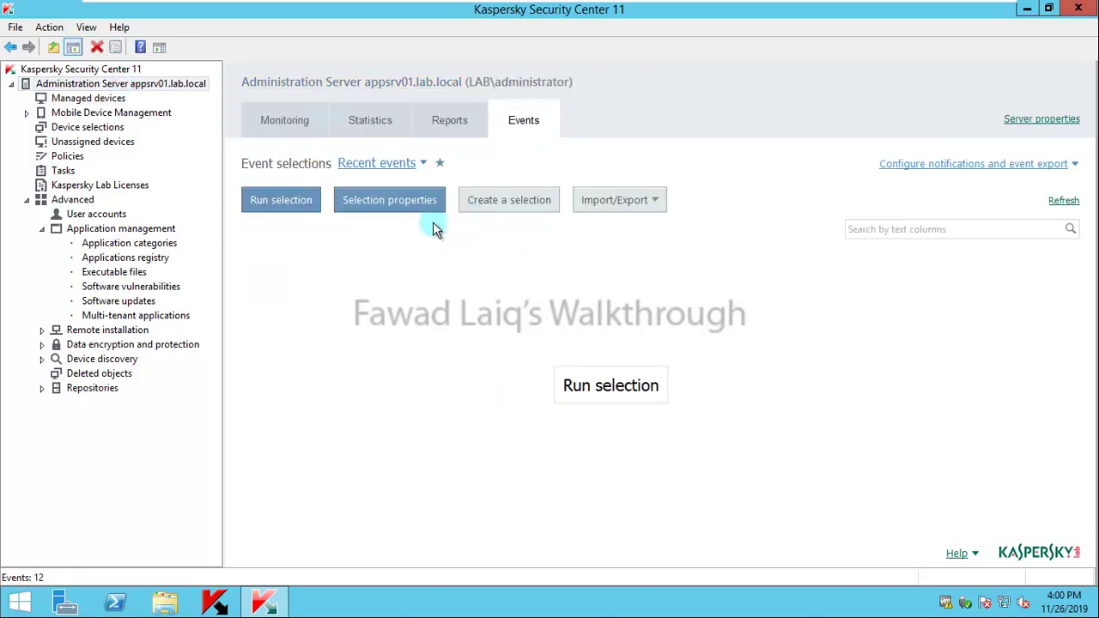
pyautogui.click(283, 201)
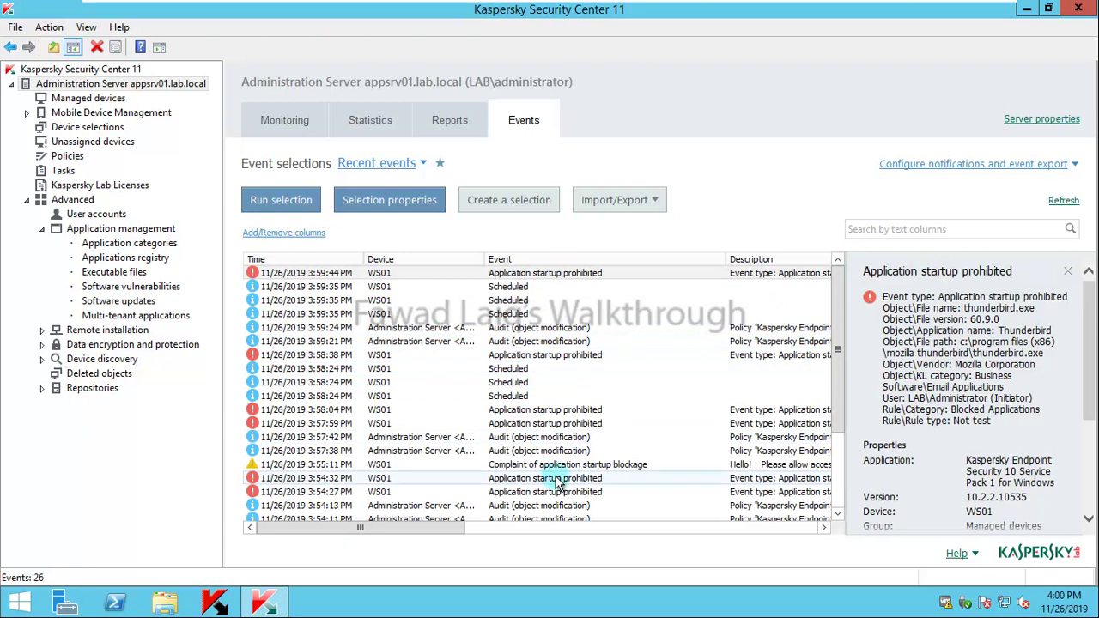
pyautogui.click(520, 464)
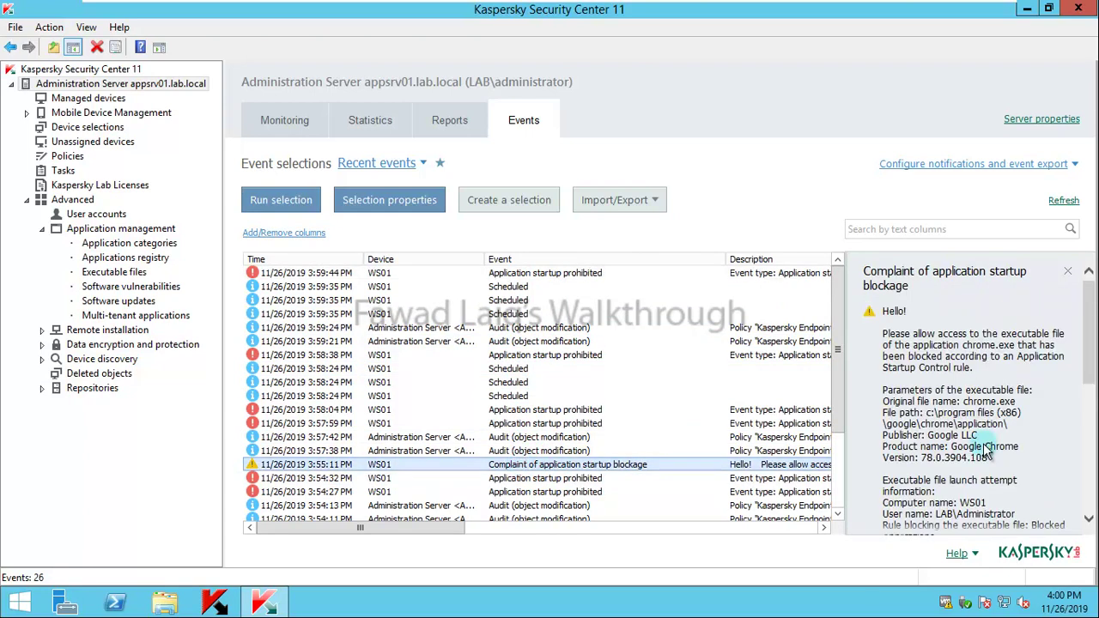